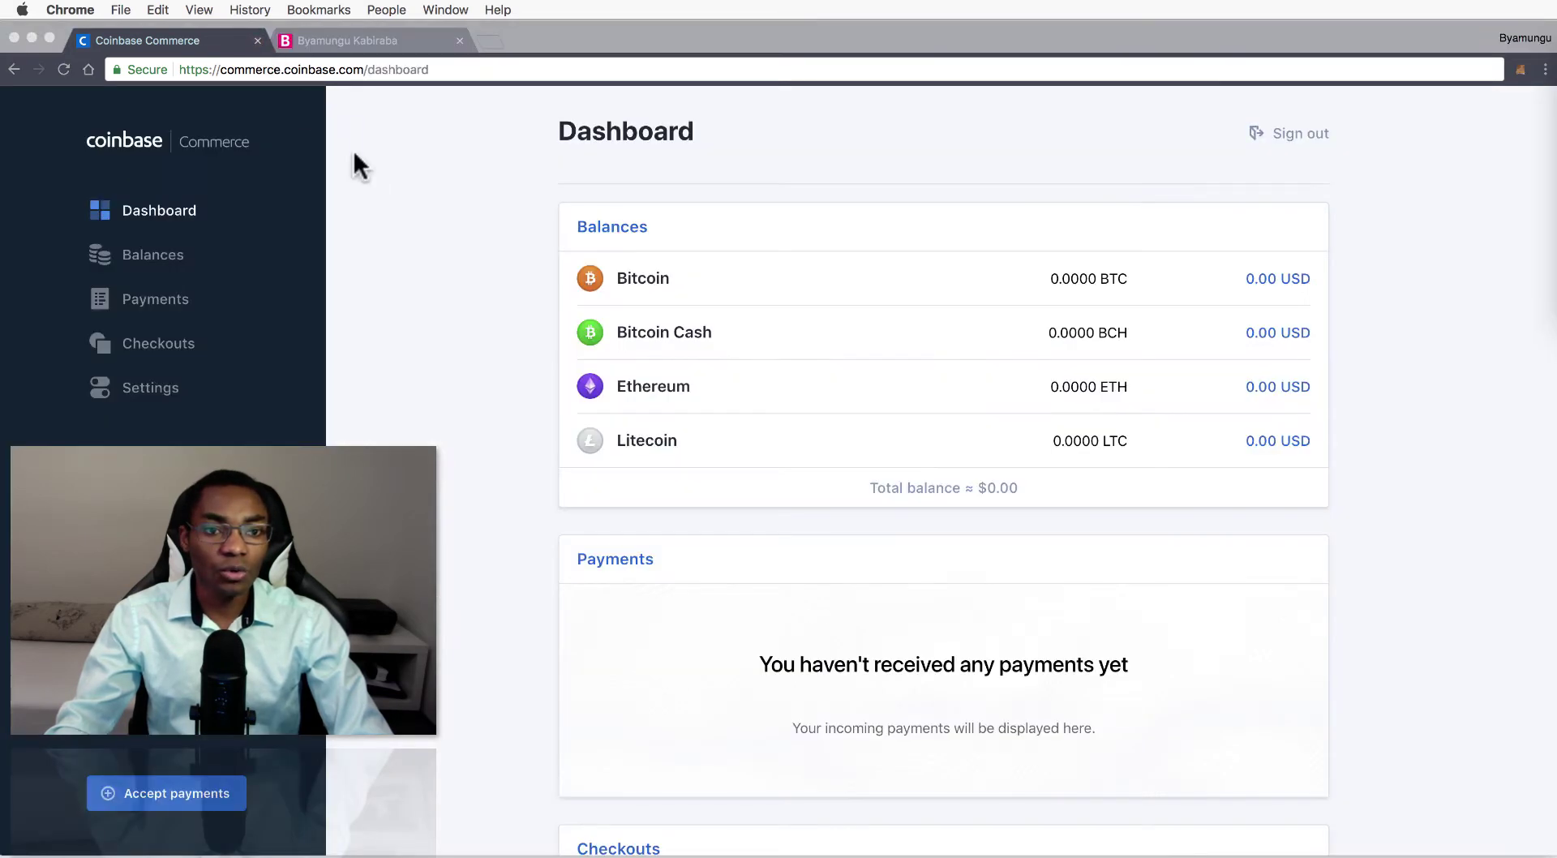
Bring Chrome forward to show the Coinbase Commerce dashboard with zero Bitcoin, Bitcoin Cash, Ethereum and Litecoin balances.
left_click(383, 168)
In Settings, leave only Bitcoin Cash and Litecoin active, then choose Accept payments.
scroll(387, 167, "up", 2)
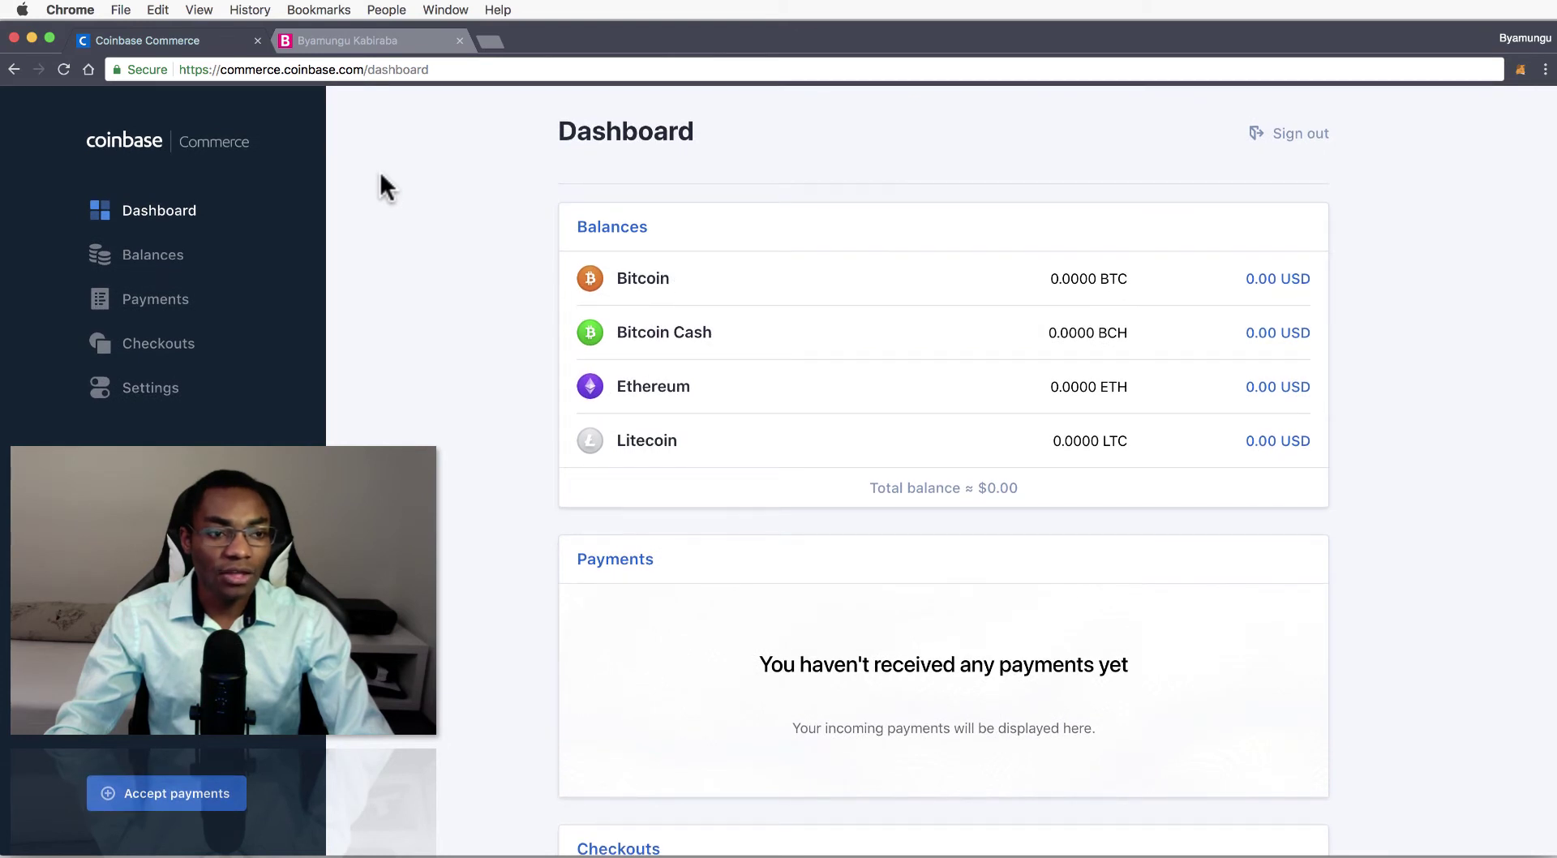
left_click(135, 391)
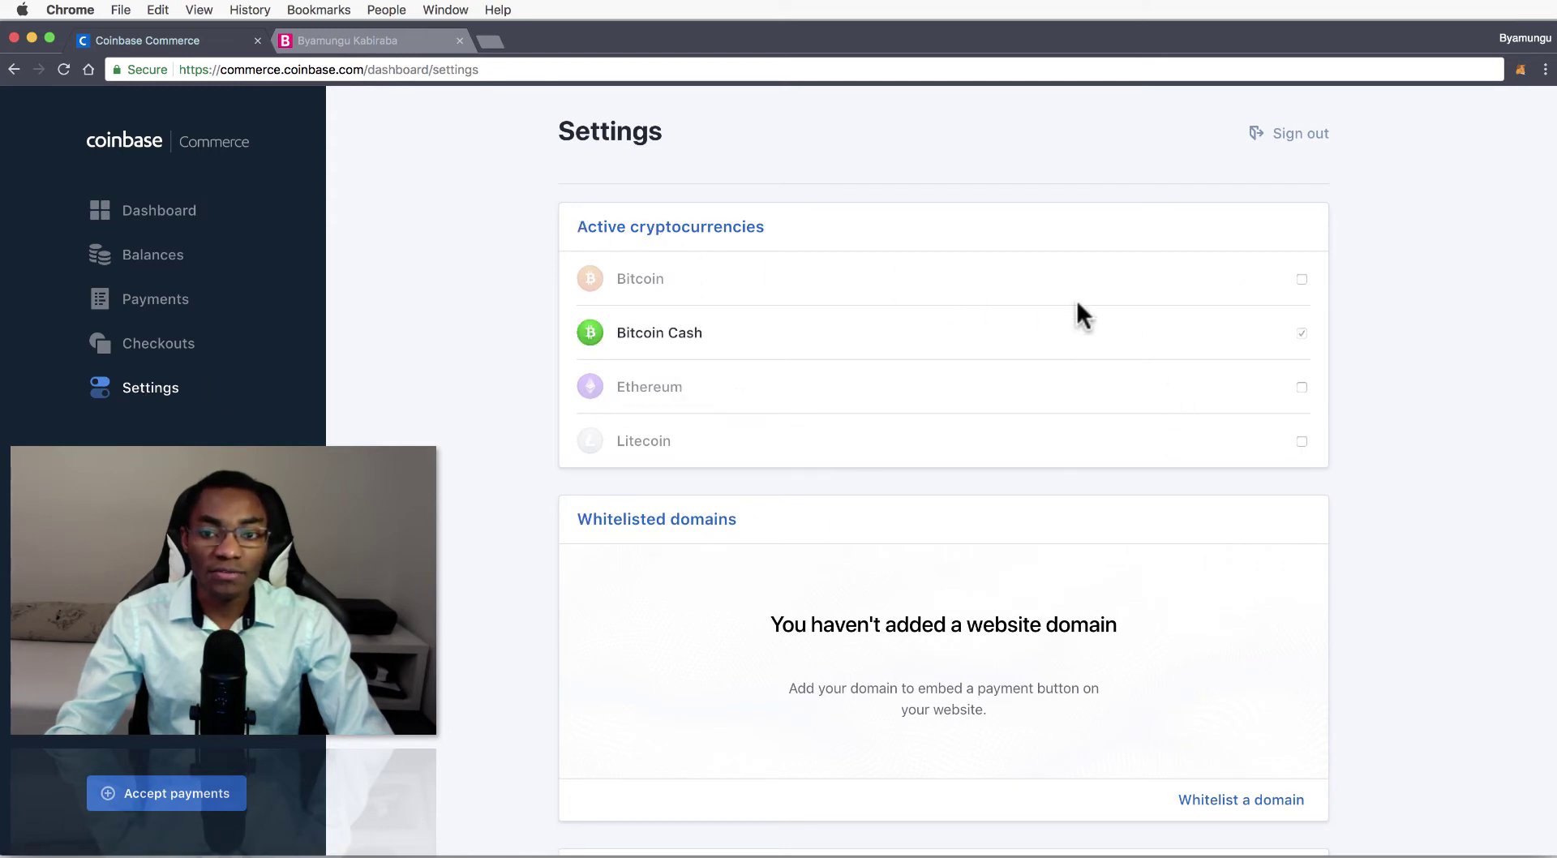
left_click(1302, 279)
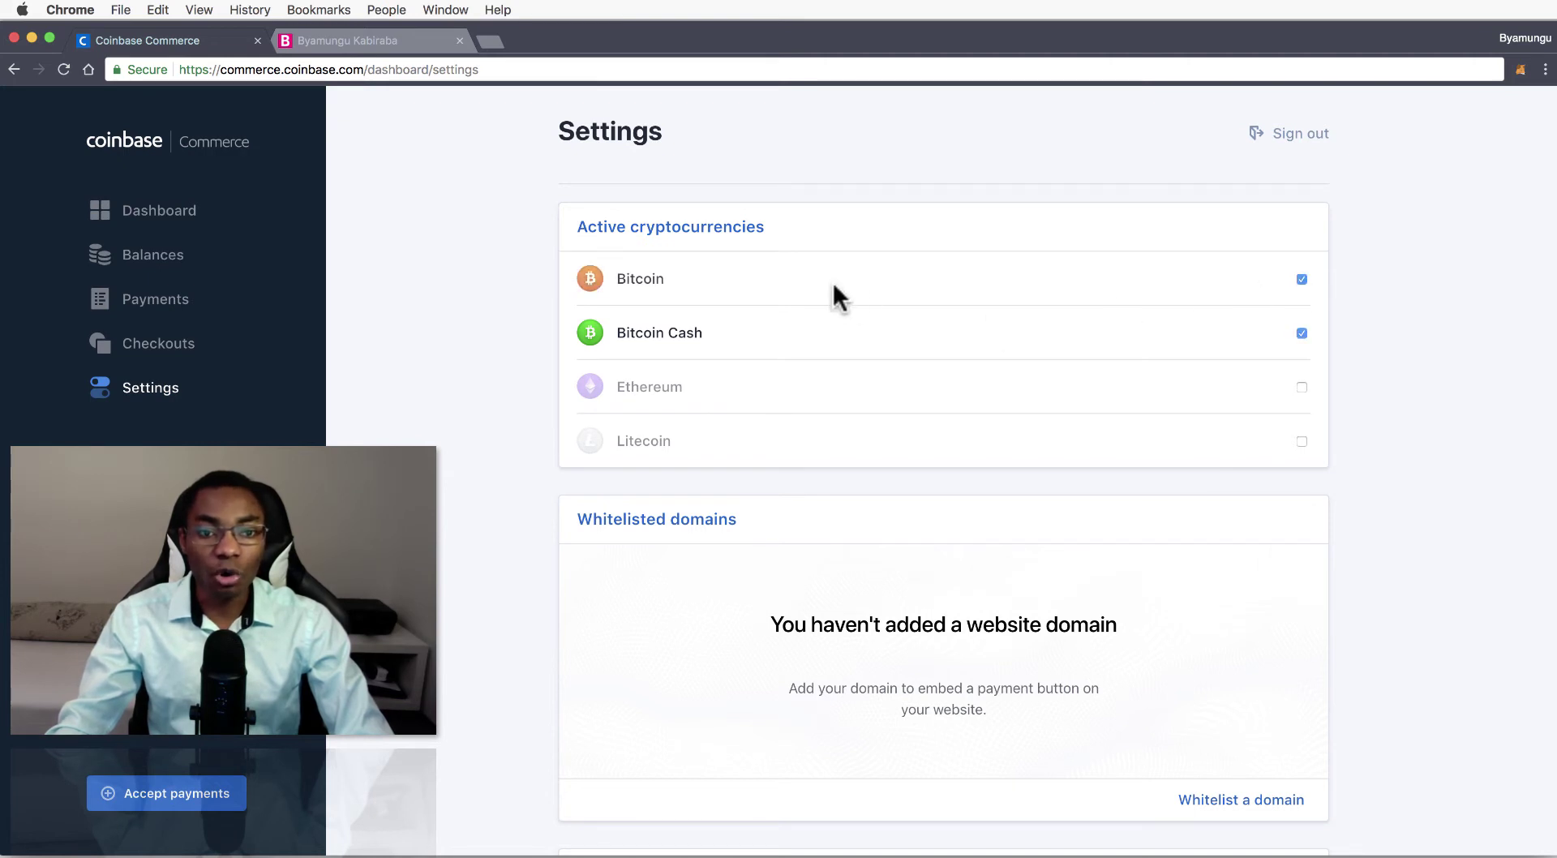
left_click(1300, 386)
left_click(1298, 438)
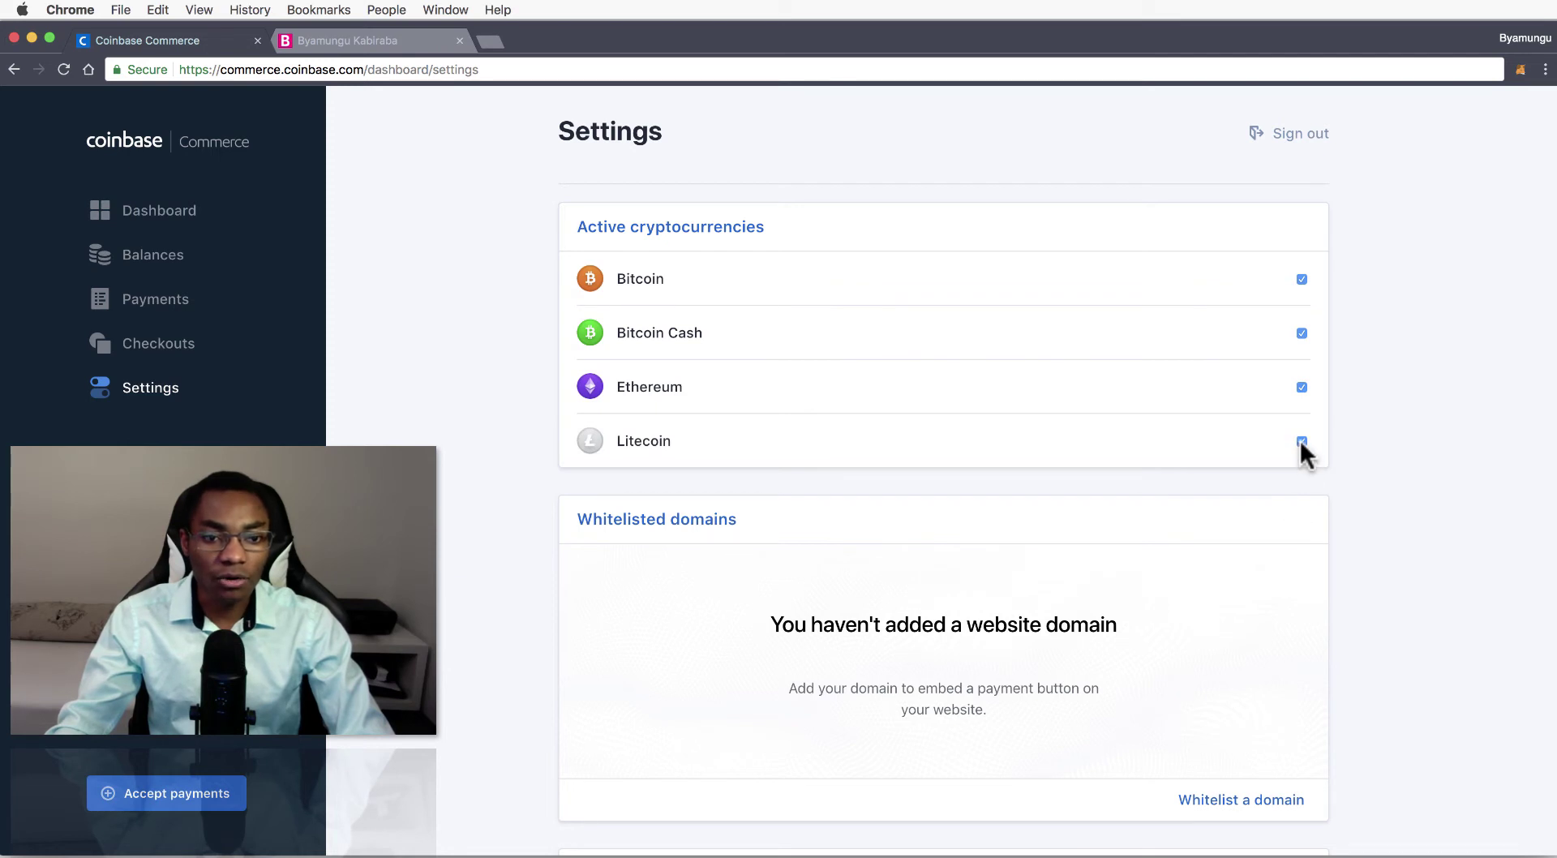
left_click(1302, 278)
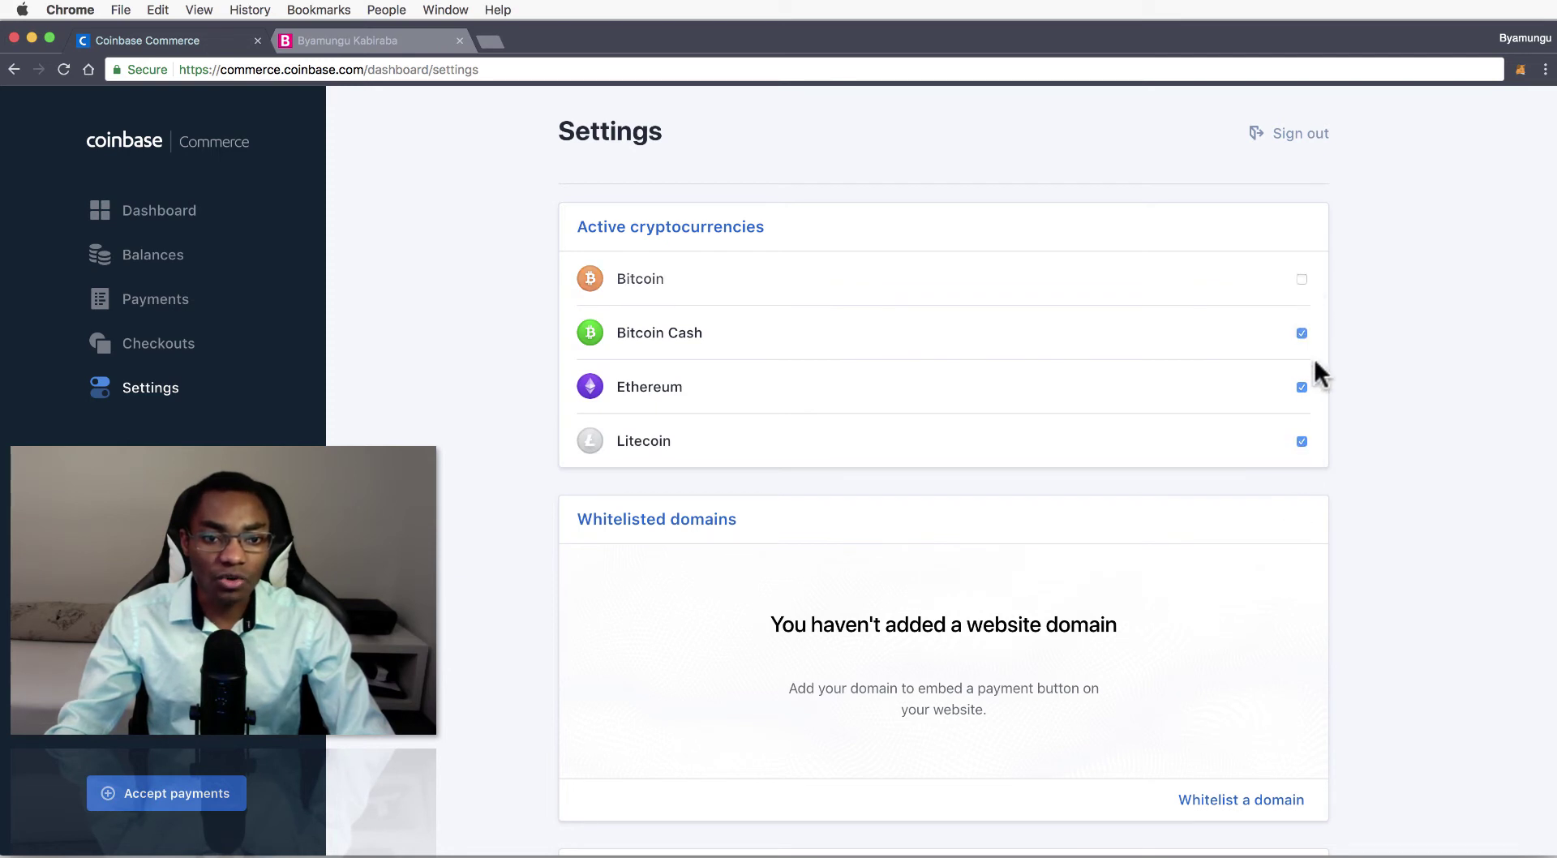
left_click(1302, 386)
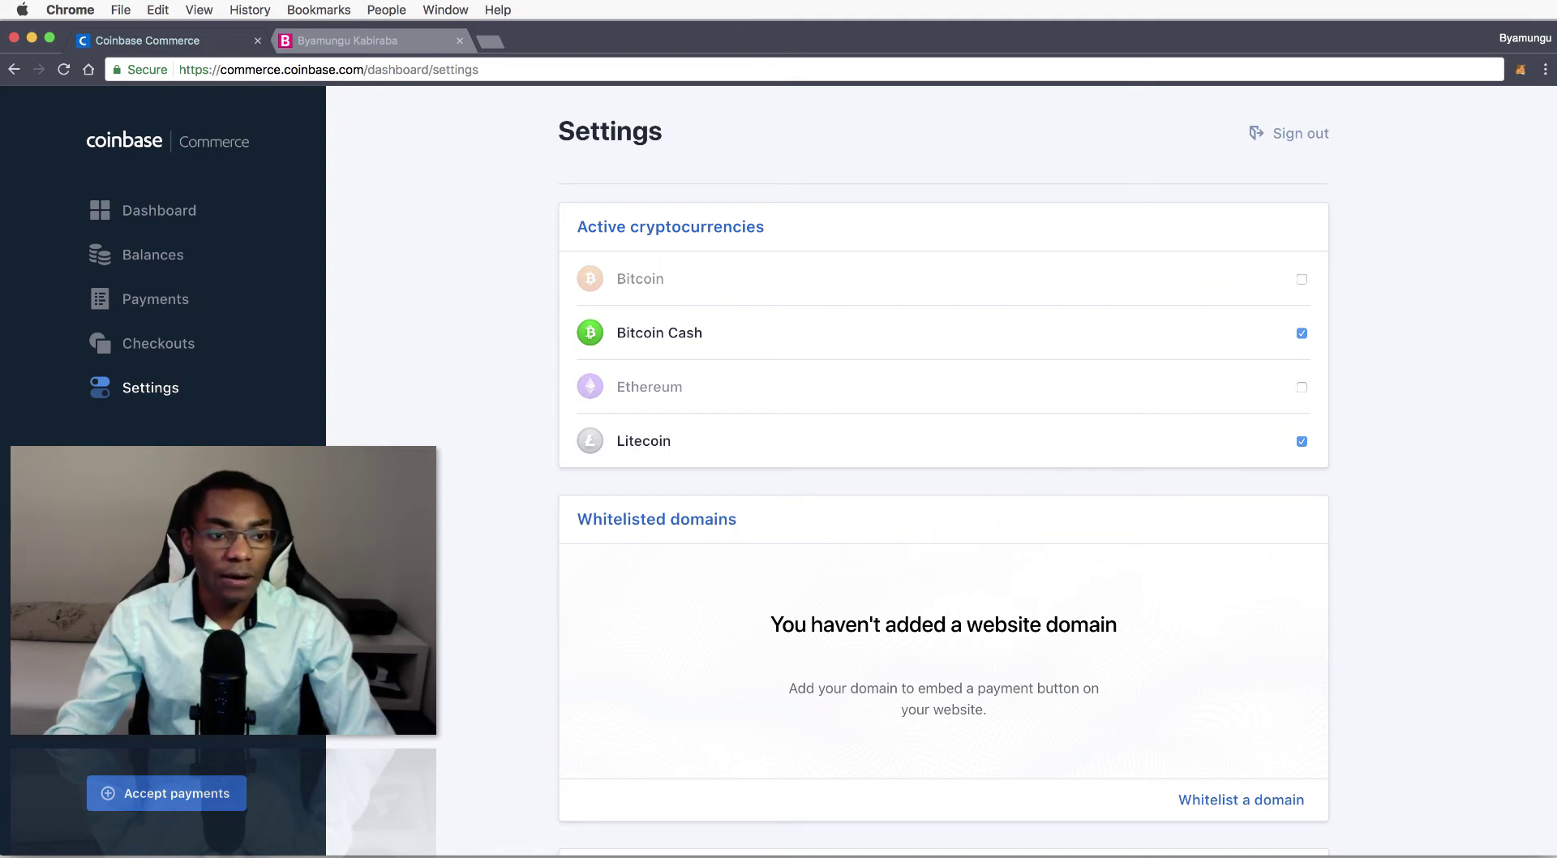
left_click(149, 795)
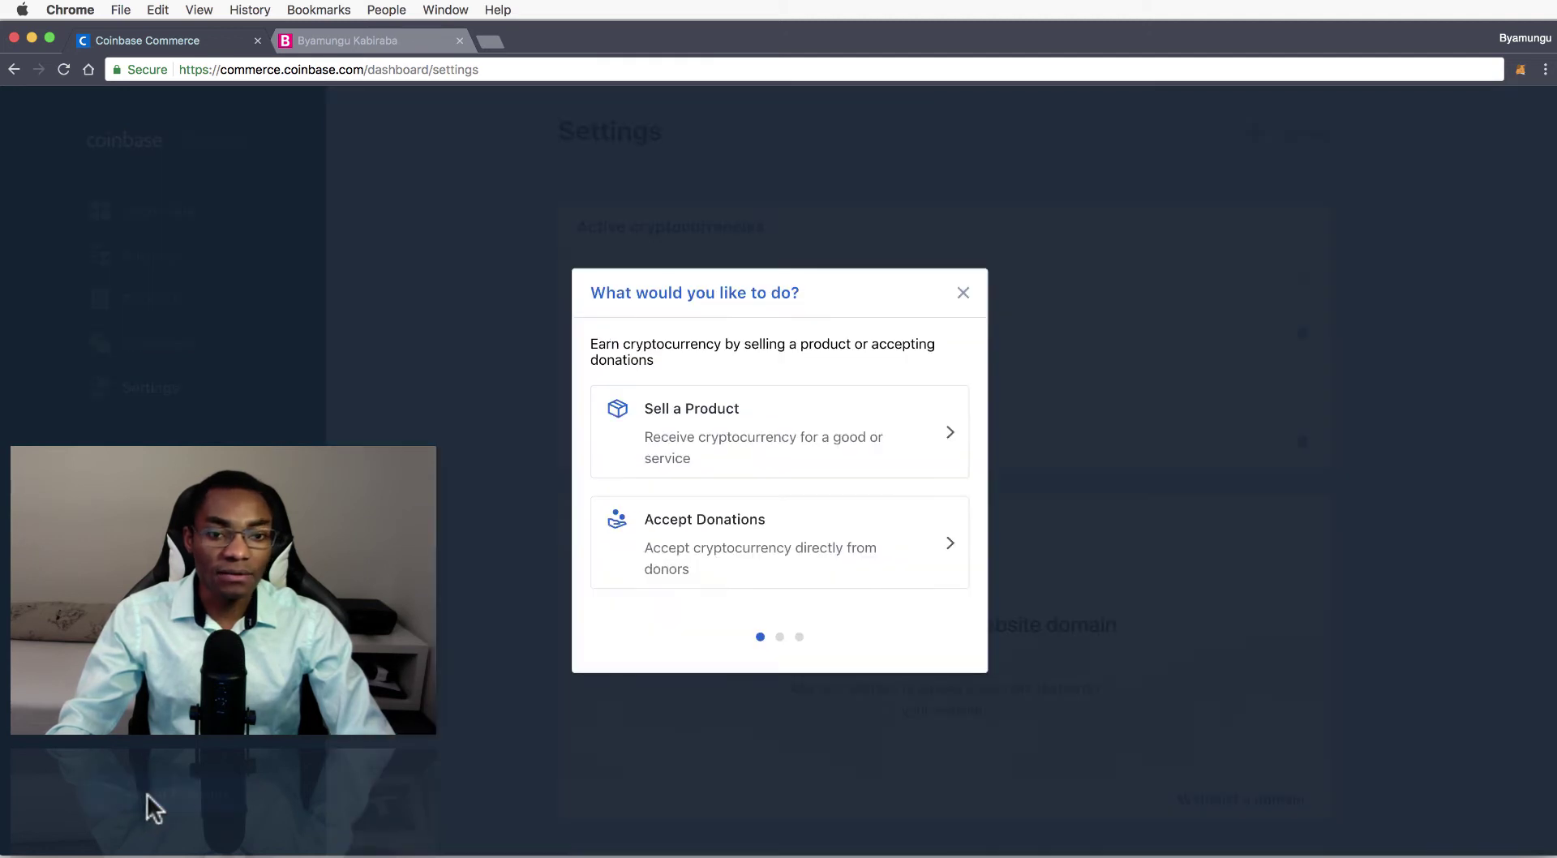
Choose donations, with organization name Cryptoacademy and description 'Thanks for donation :)'.
left_click(737, 551)
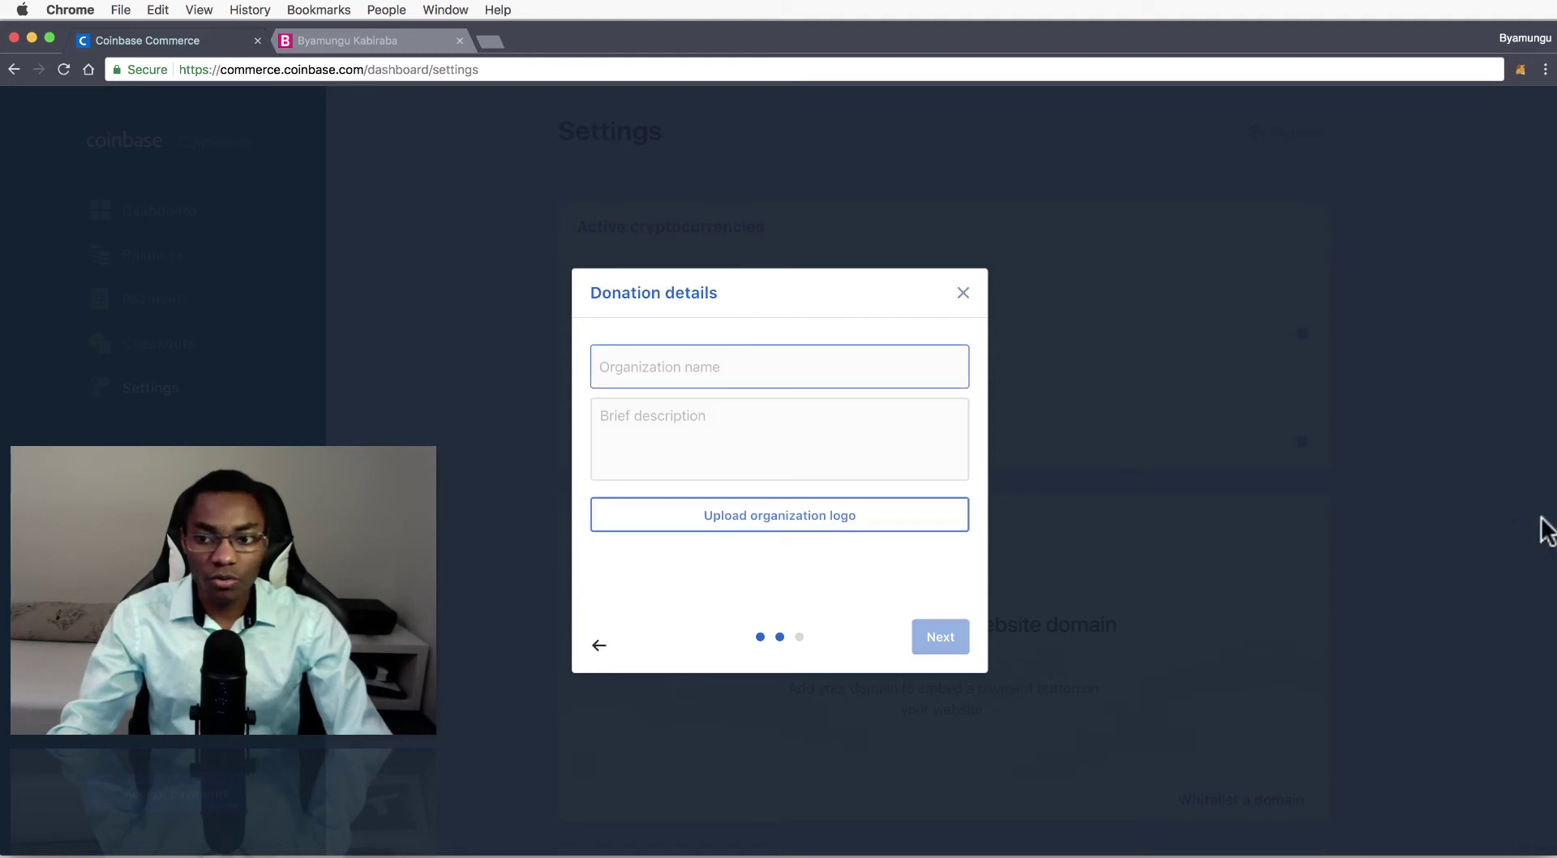
key("super+Tab")
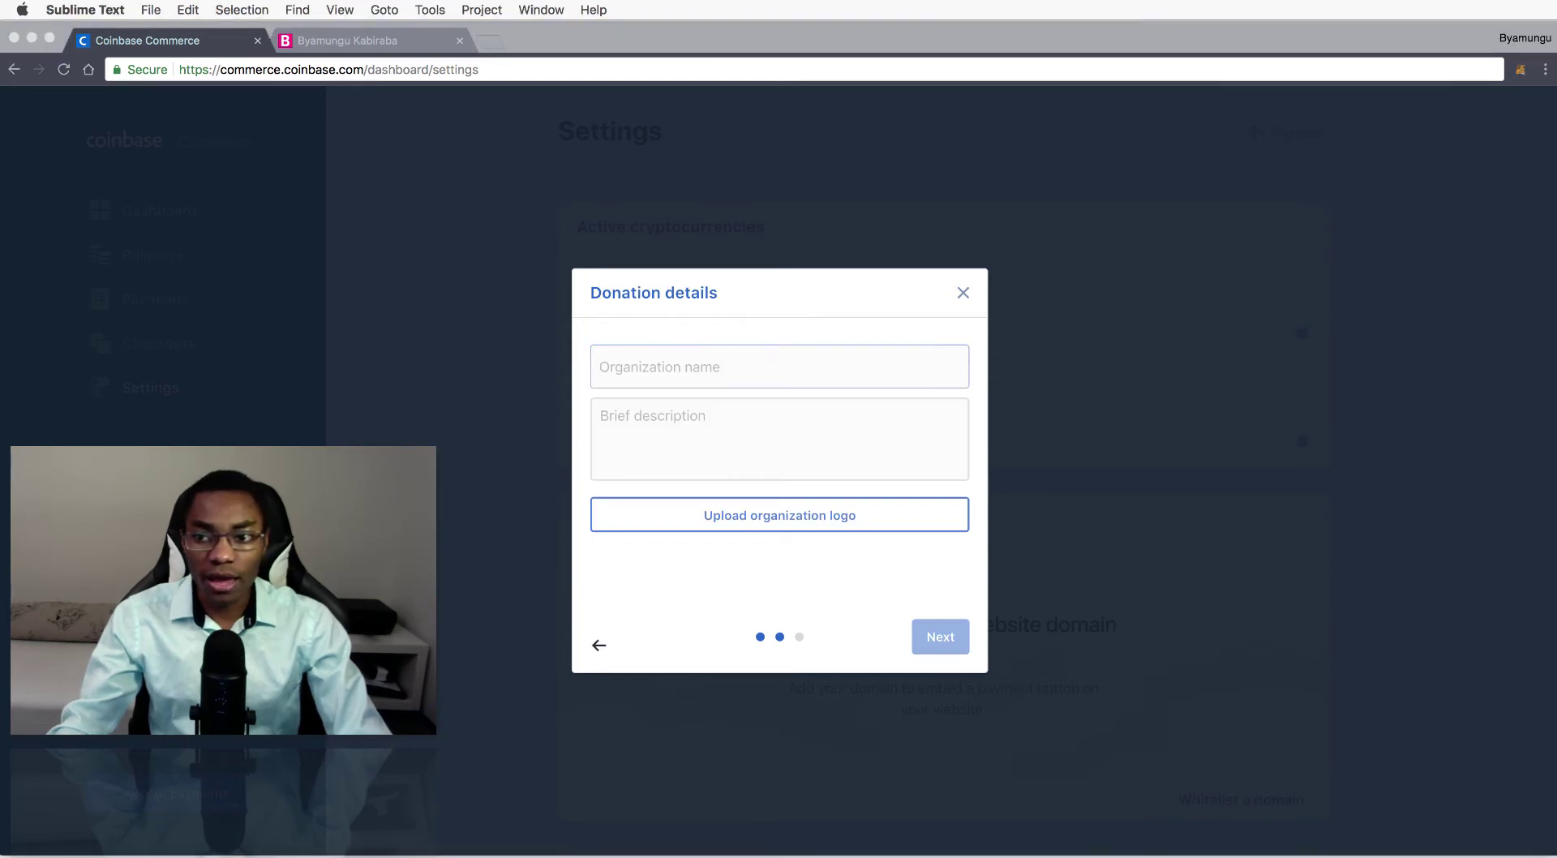
left_click(642, 369)
type("Cryptoacademy")
left_click(700, 415)
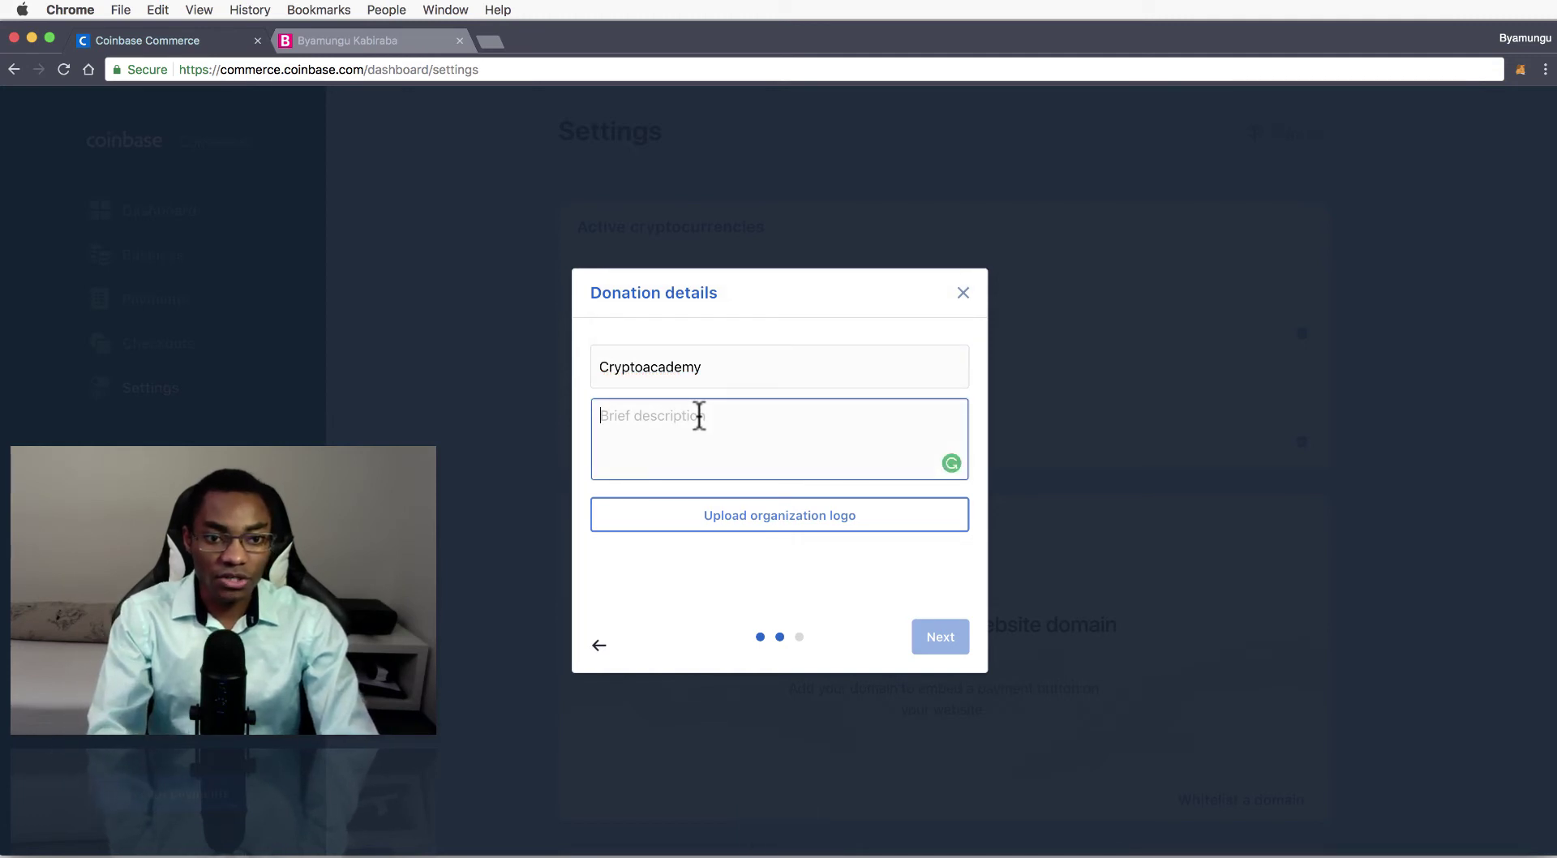
type("C")
key("BackSpace")
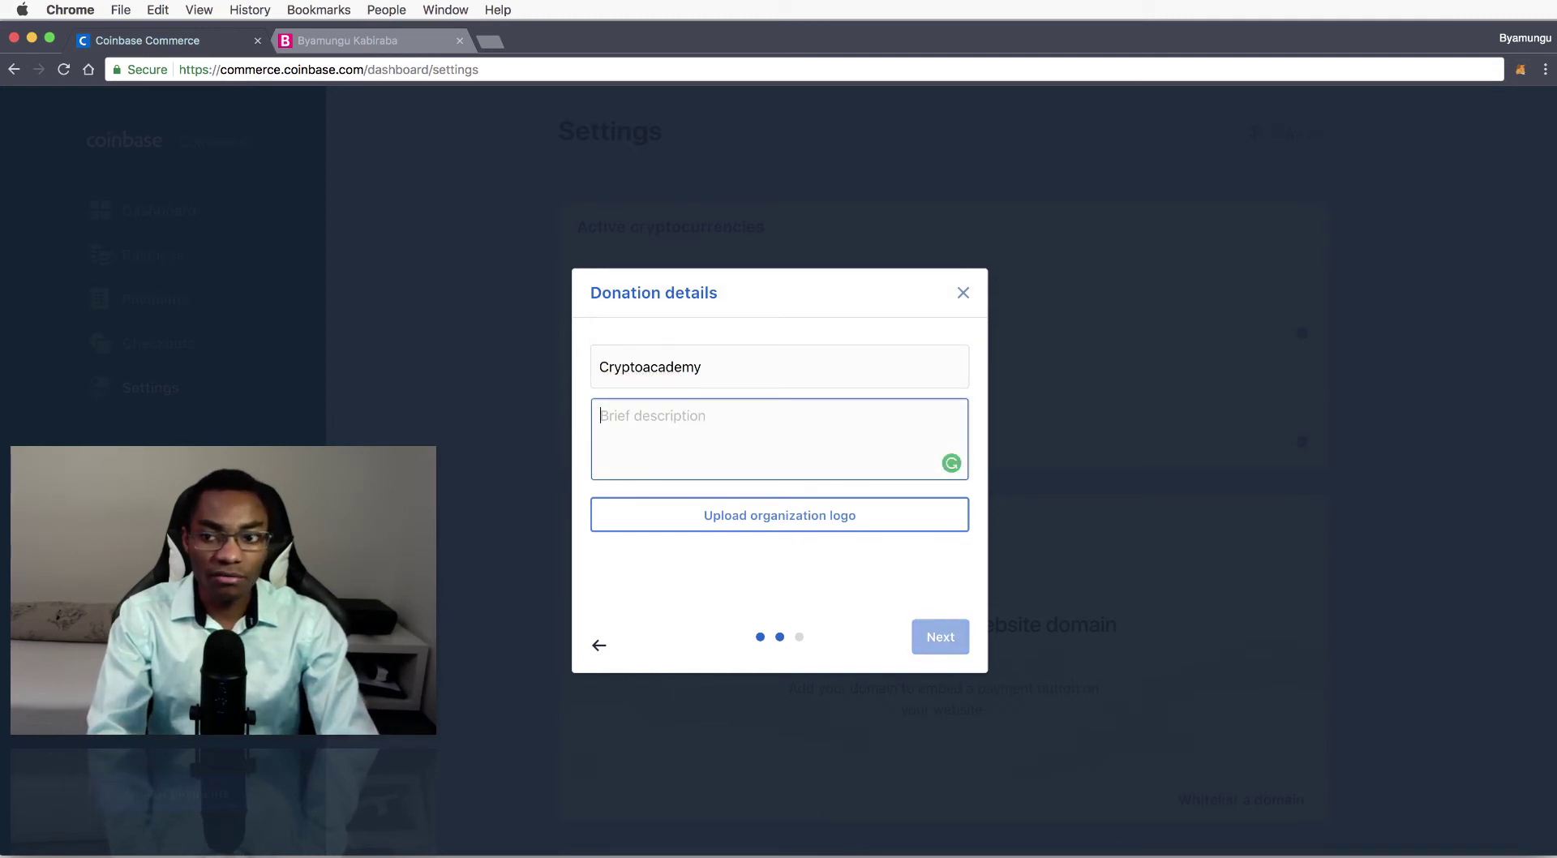
type("Thanks")
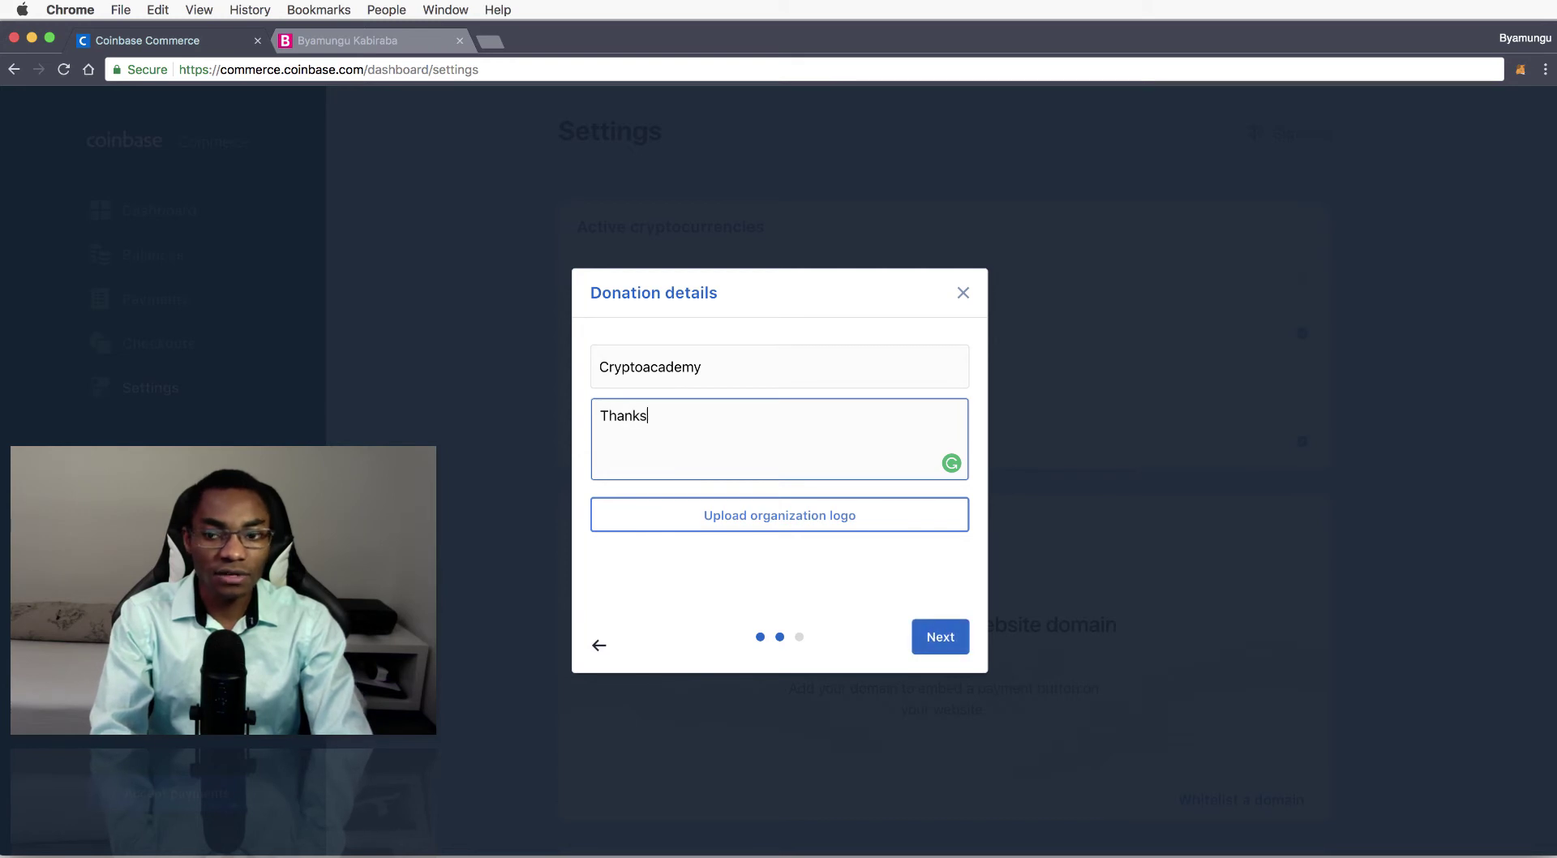
type(" for donation :)")
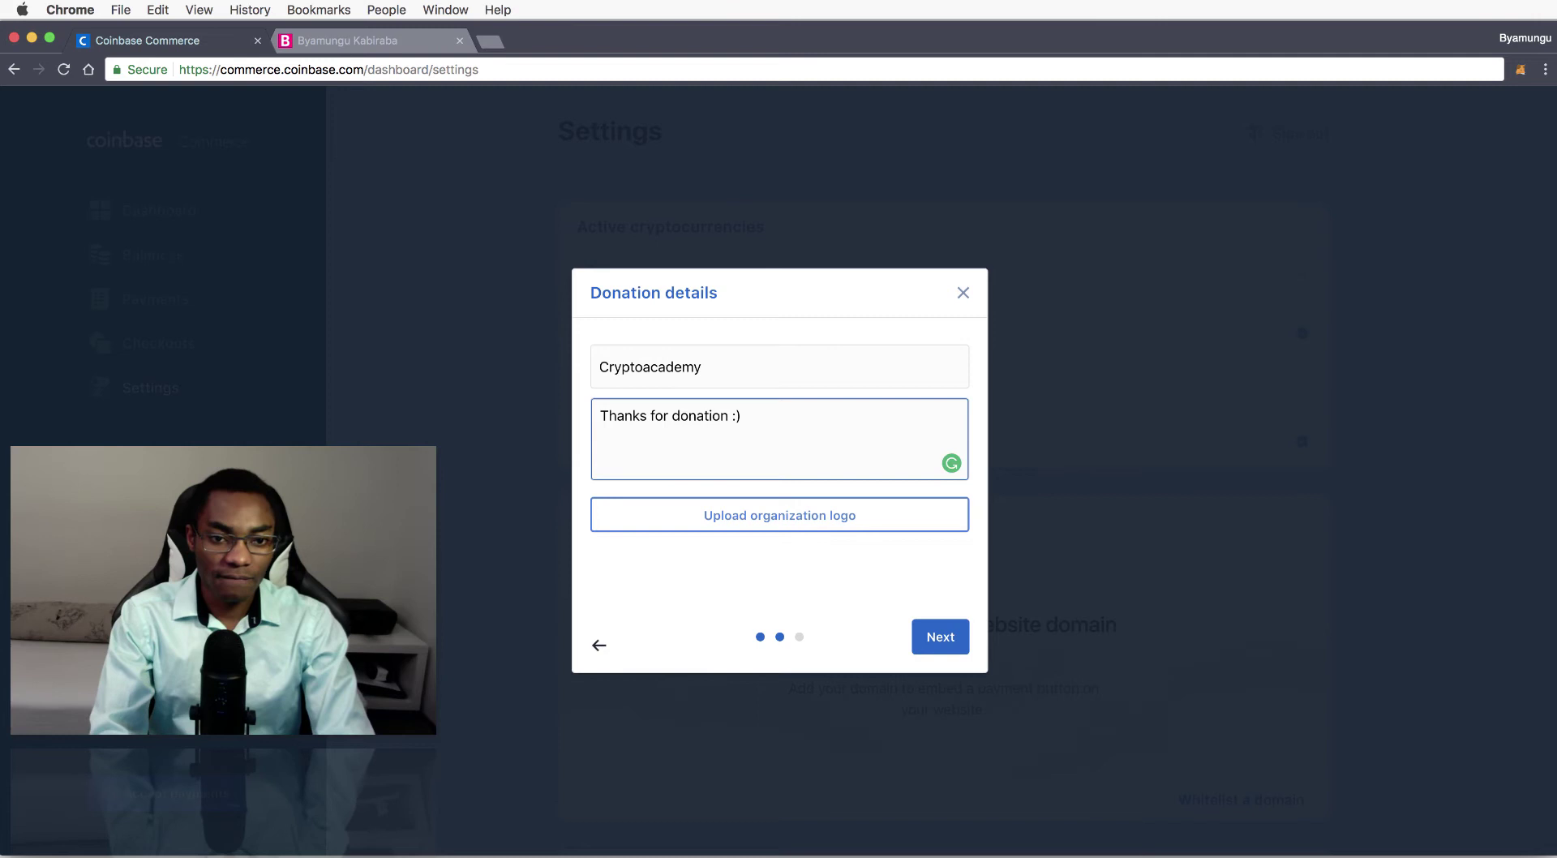
Upload photo.jpg from the Desktop as the organization logo.
left_click(720, 523)
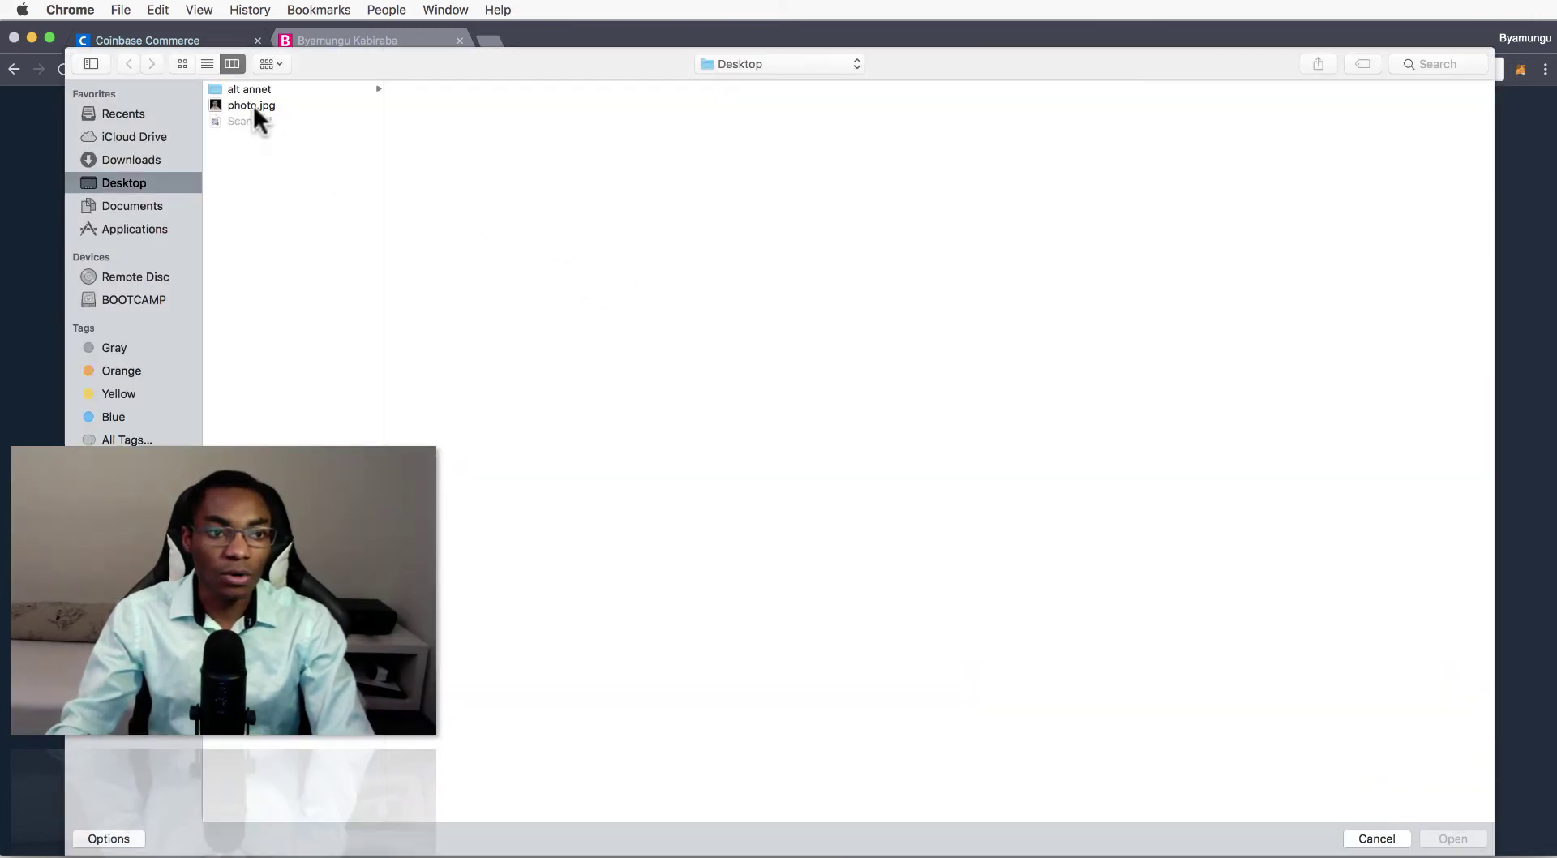
left_click(253, 105)
left_click(1458, 839)
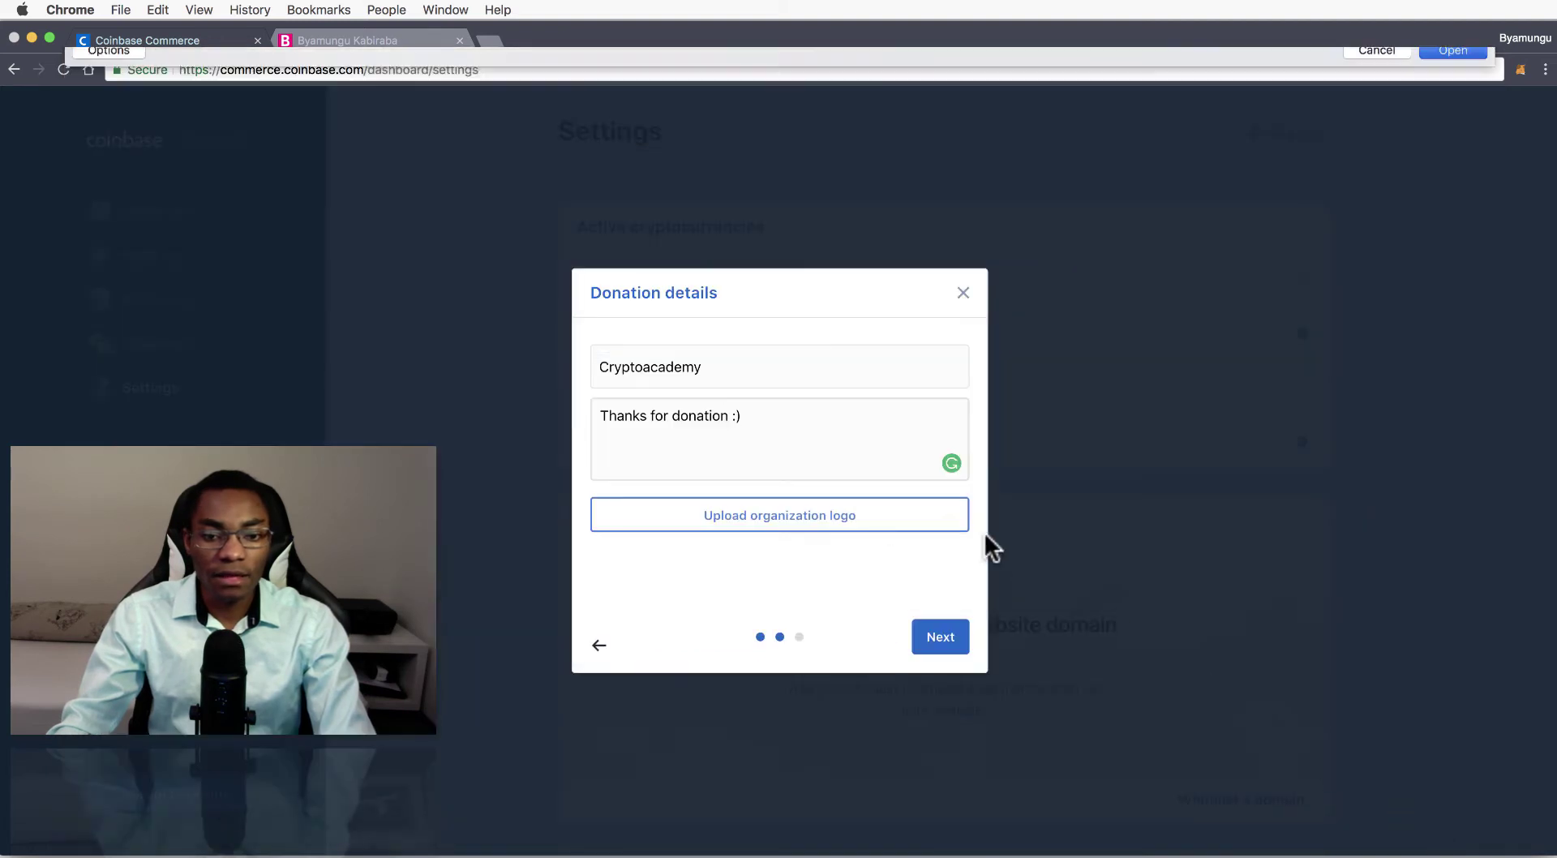
left_click(744, 469)
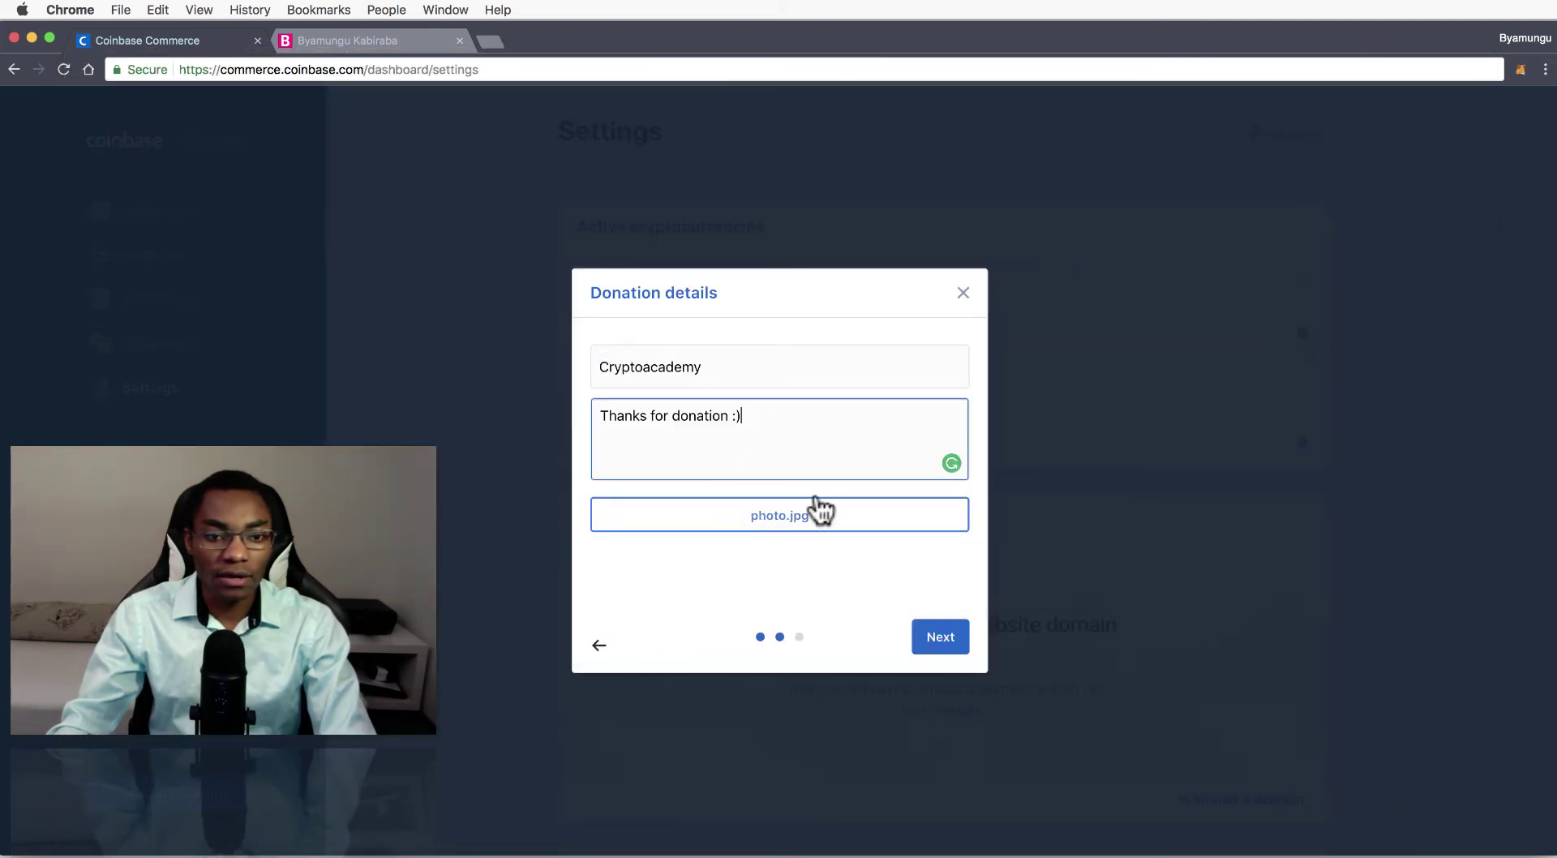
Keep 'Don't collect any information' for donors and copy the permanent checkout link.
left_click(937, 647)
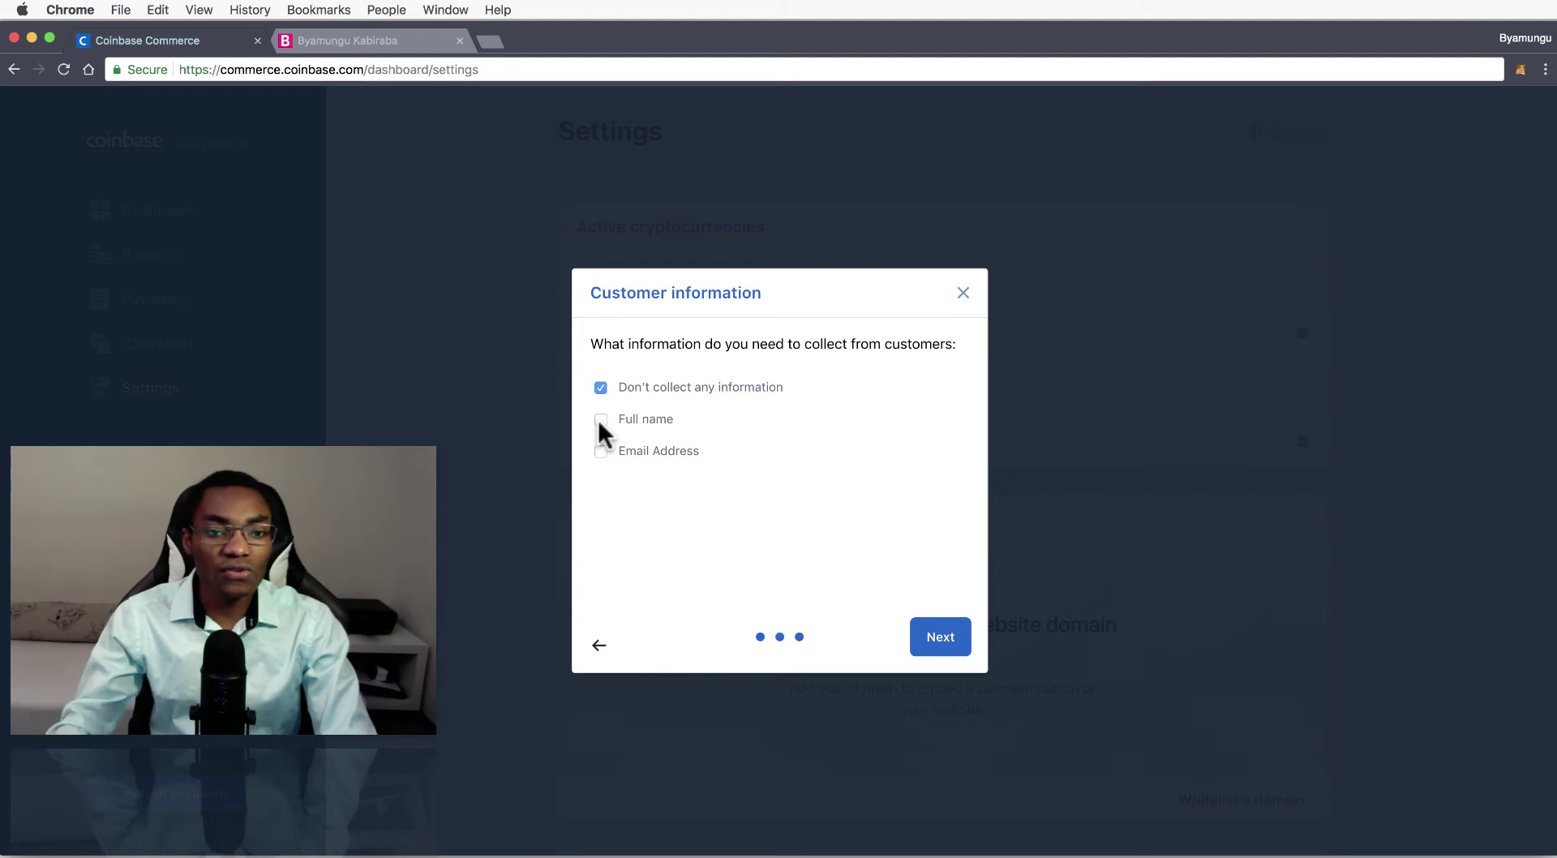
left_click_drag(627, 387, 771, 385)
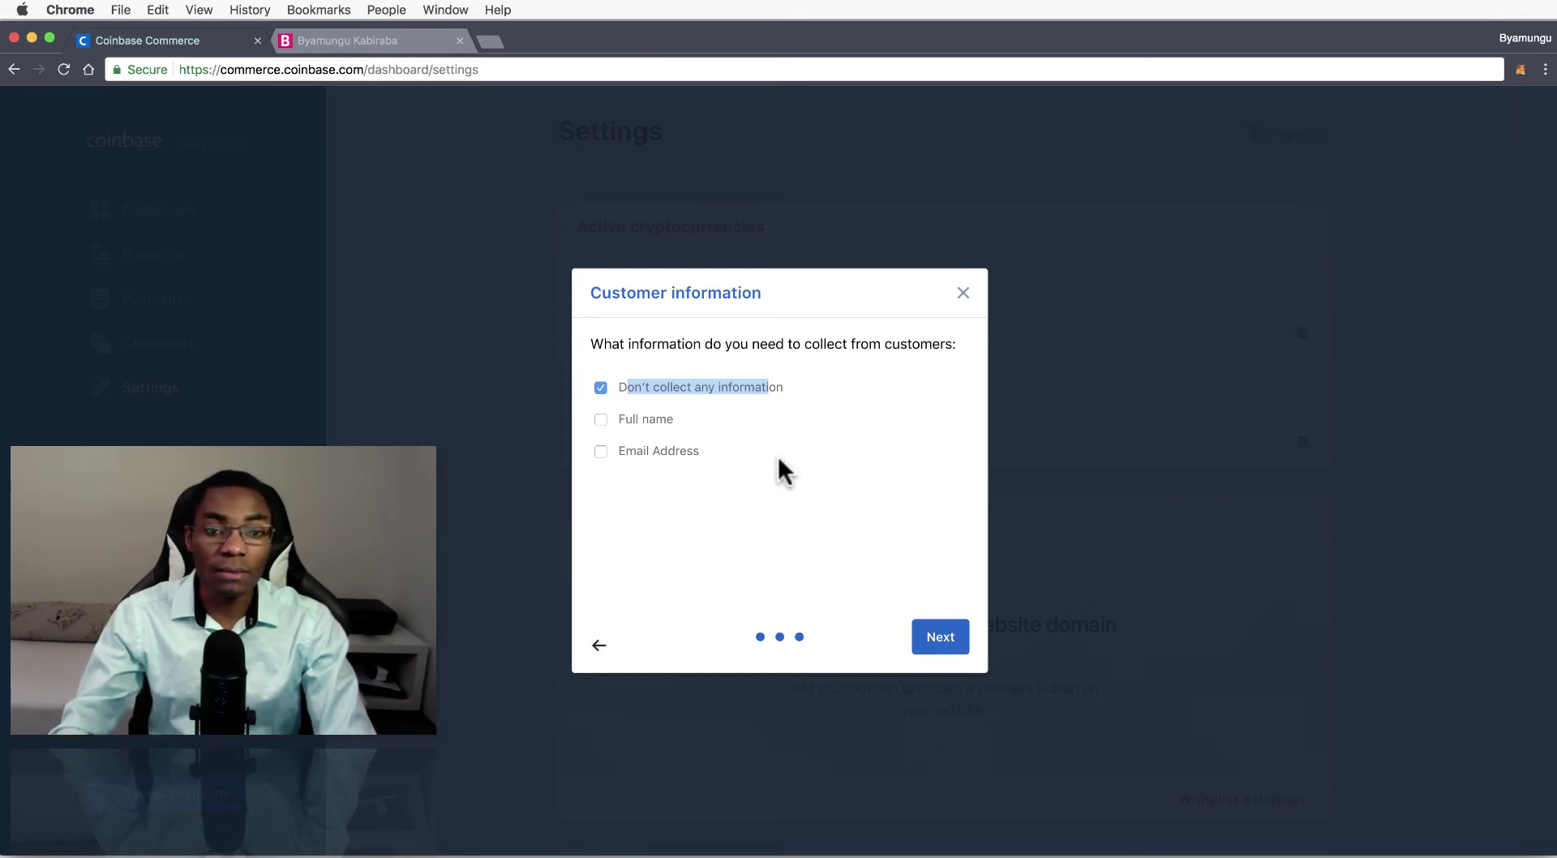
left_click(598, 387)
left_click_drag(634, 387, 798, 386)
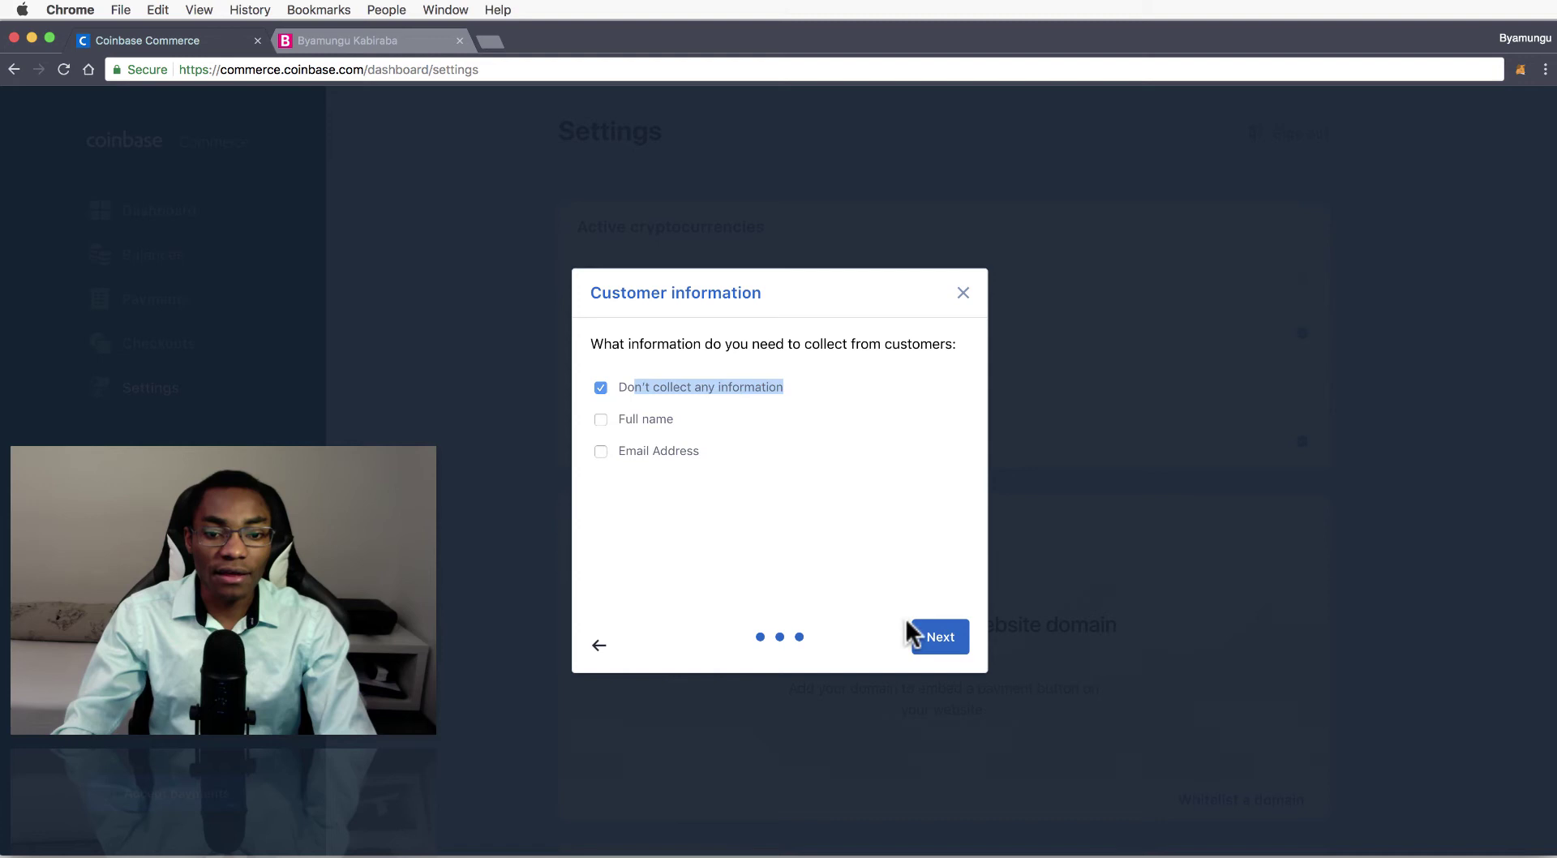
left_click(941, 653)
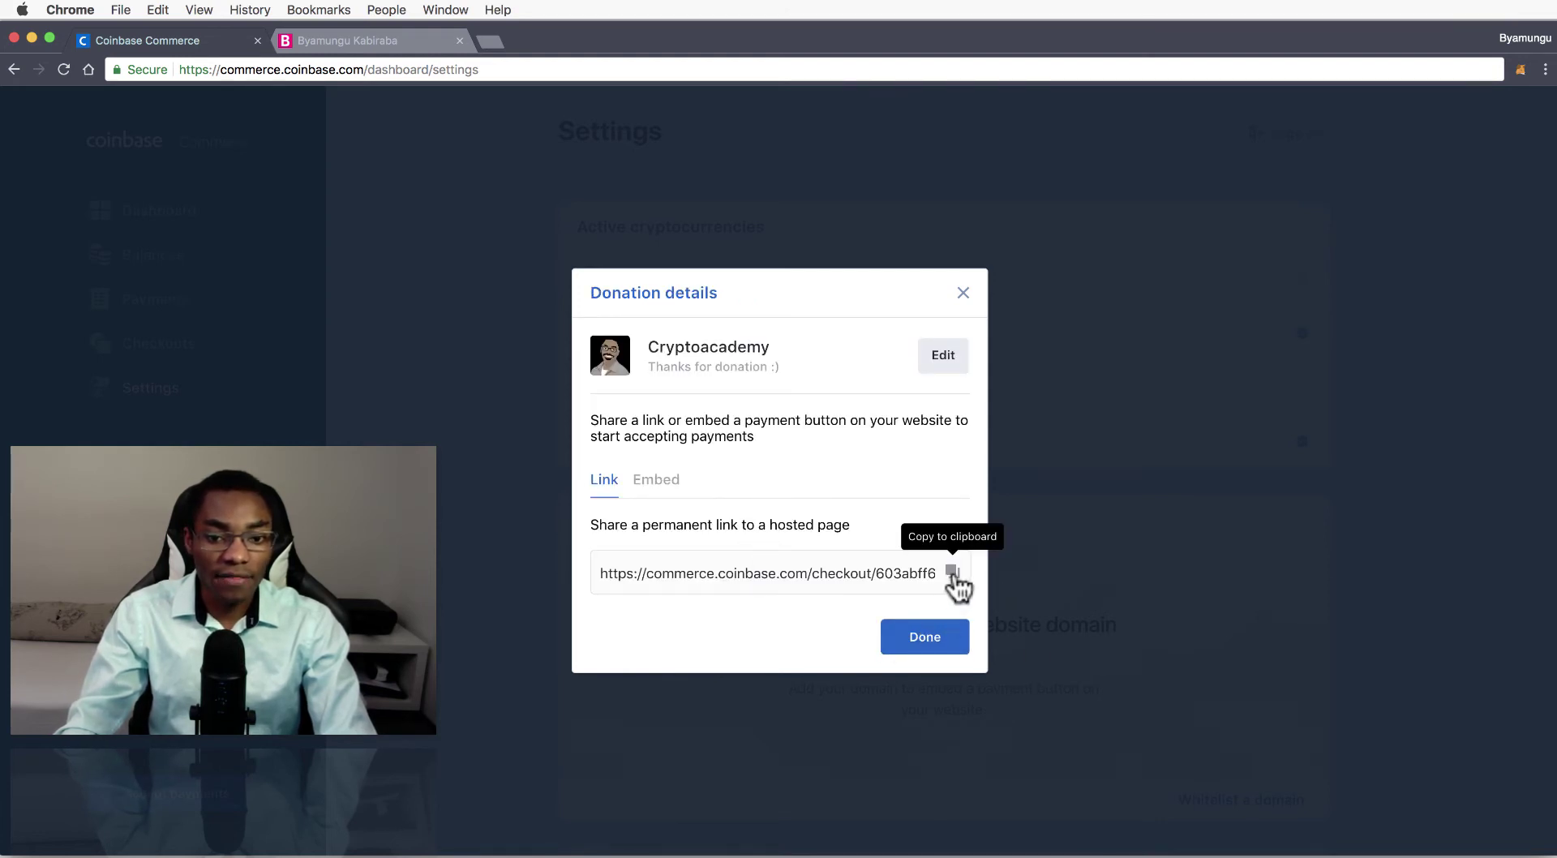
left_click(952, 576)
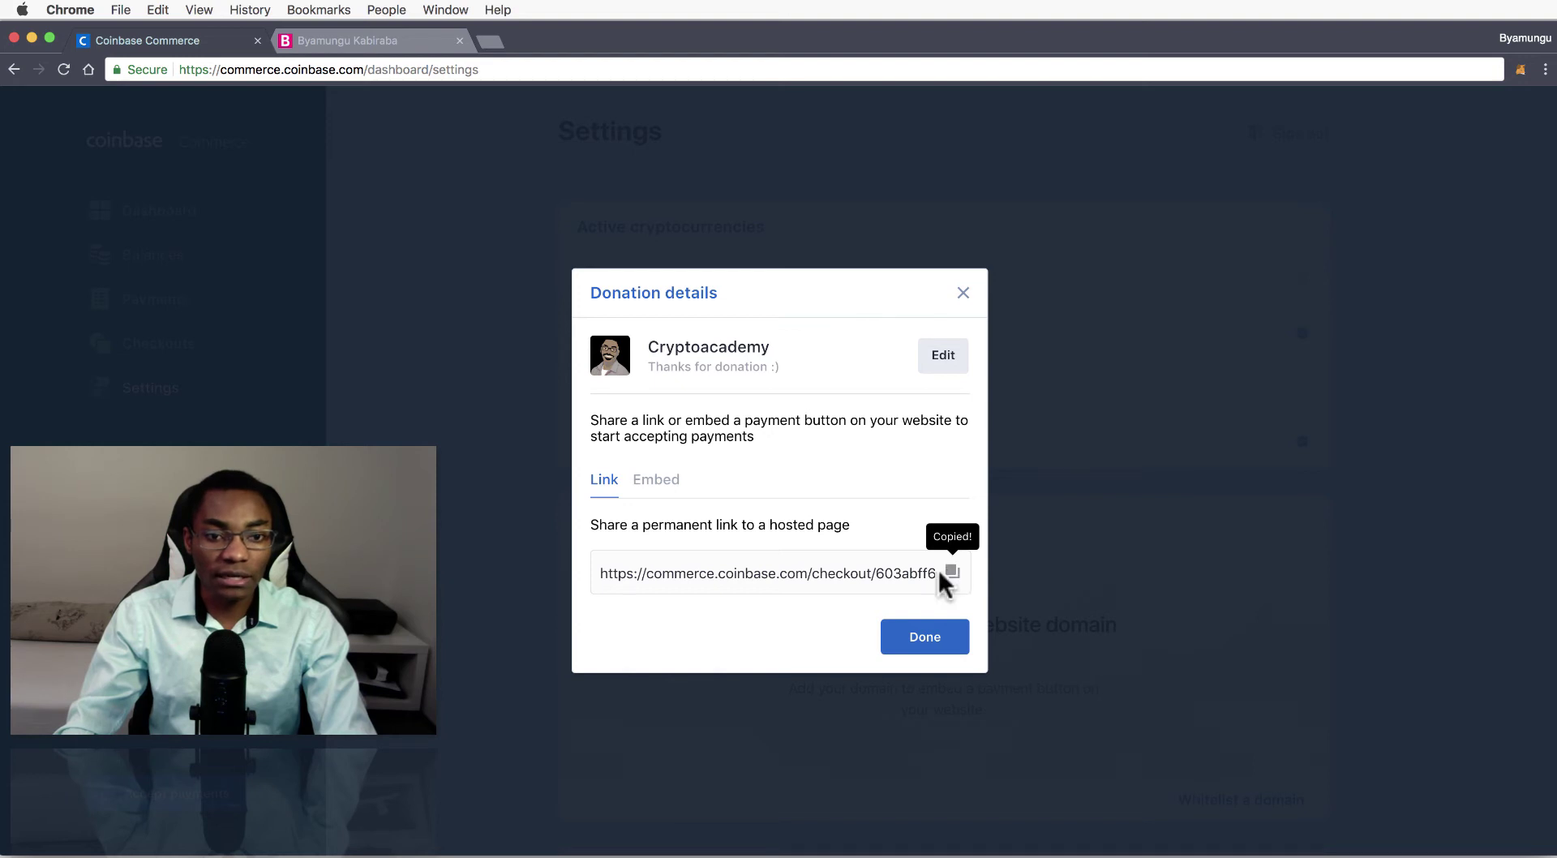
Load the copied checkout URL in a new tab and preview the Bitcoin Cash option.
left_click(917, 642)
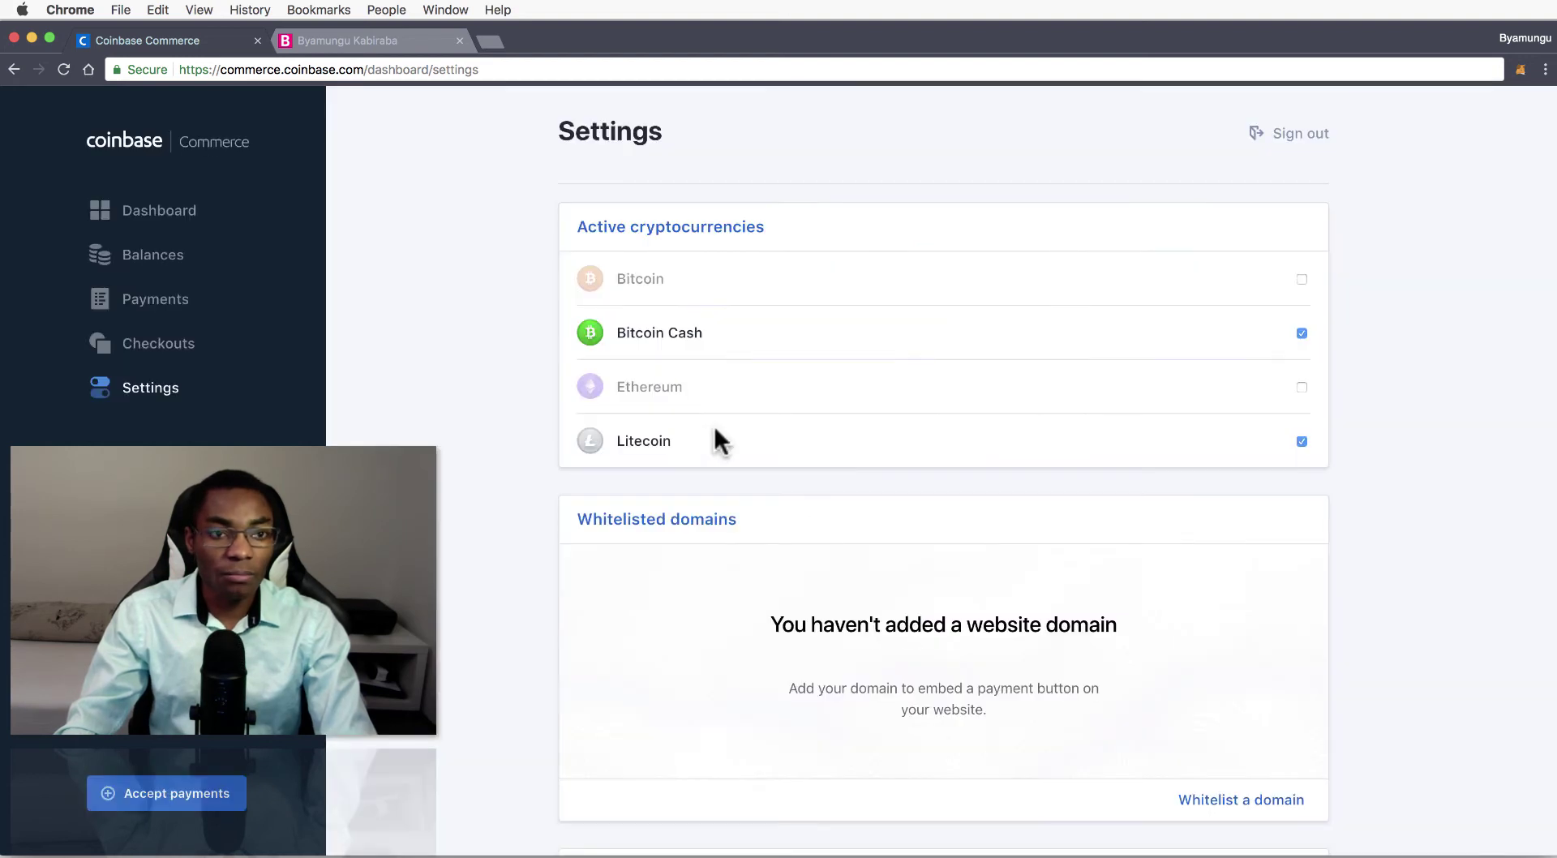
left_click(494, 44)
key("super+v")
key("Return")
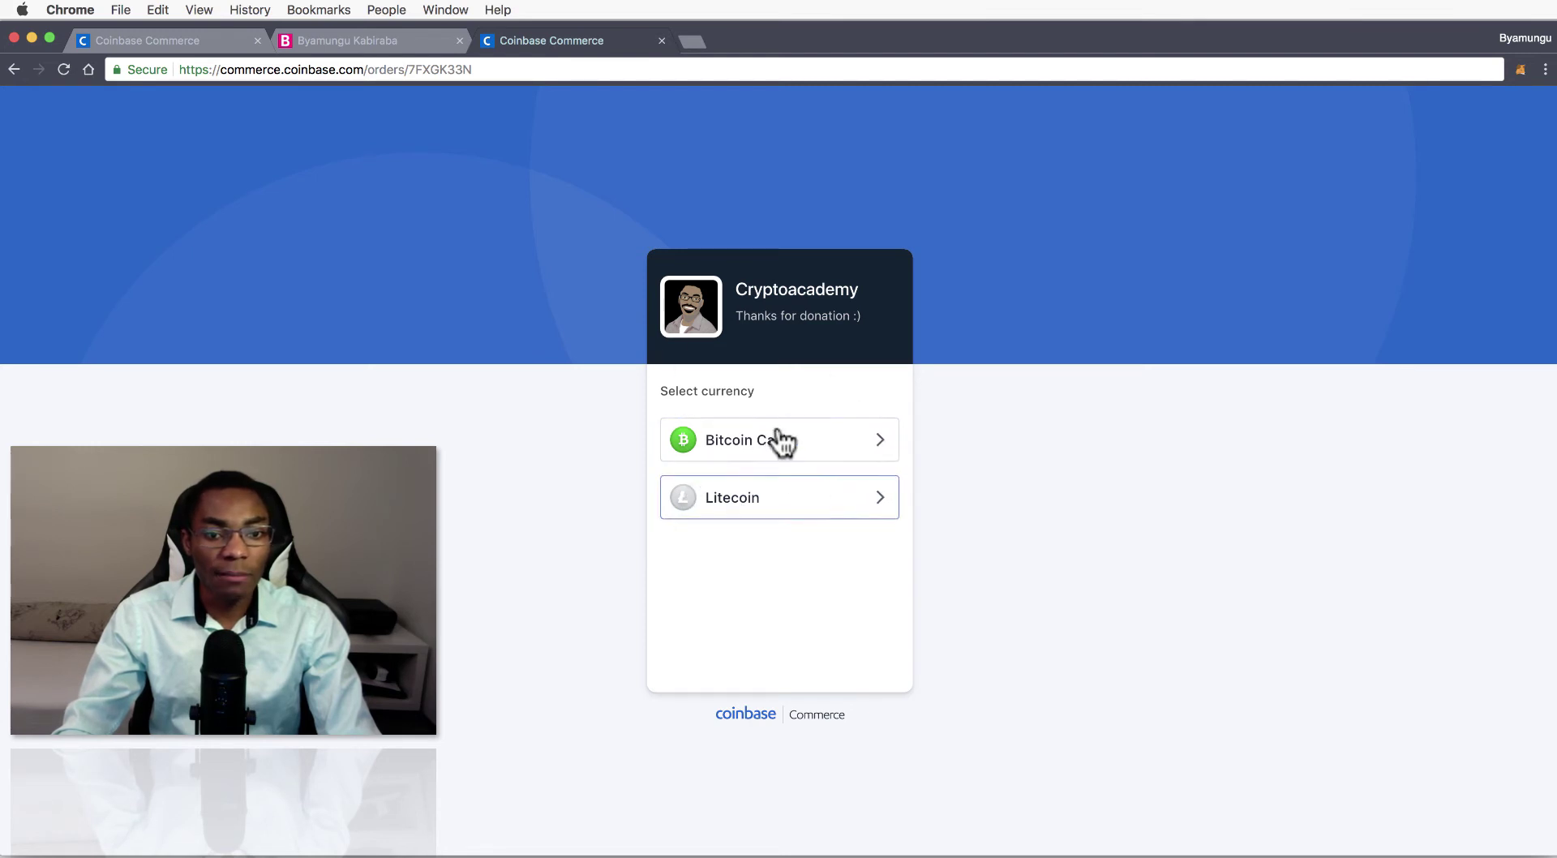
left_click(807, 442)
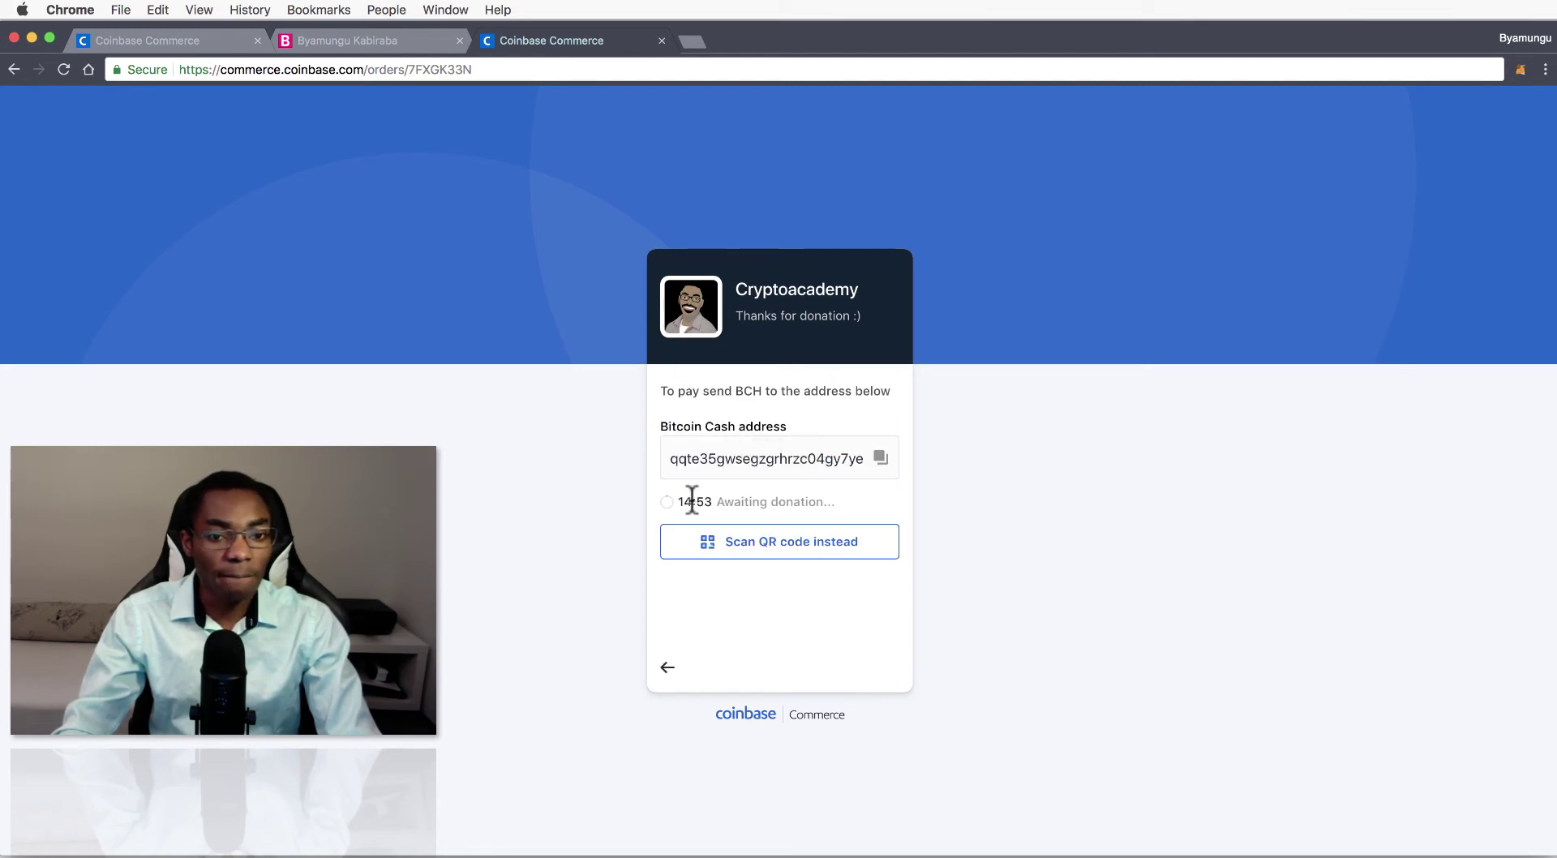
left_click(669, 667)
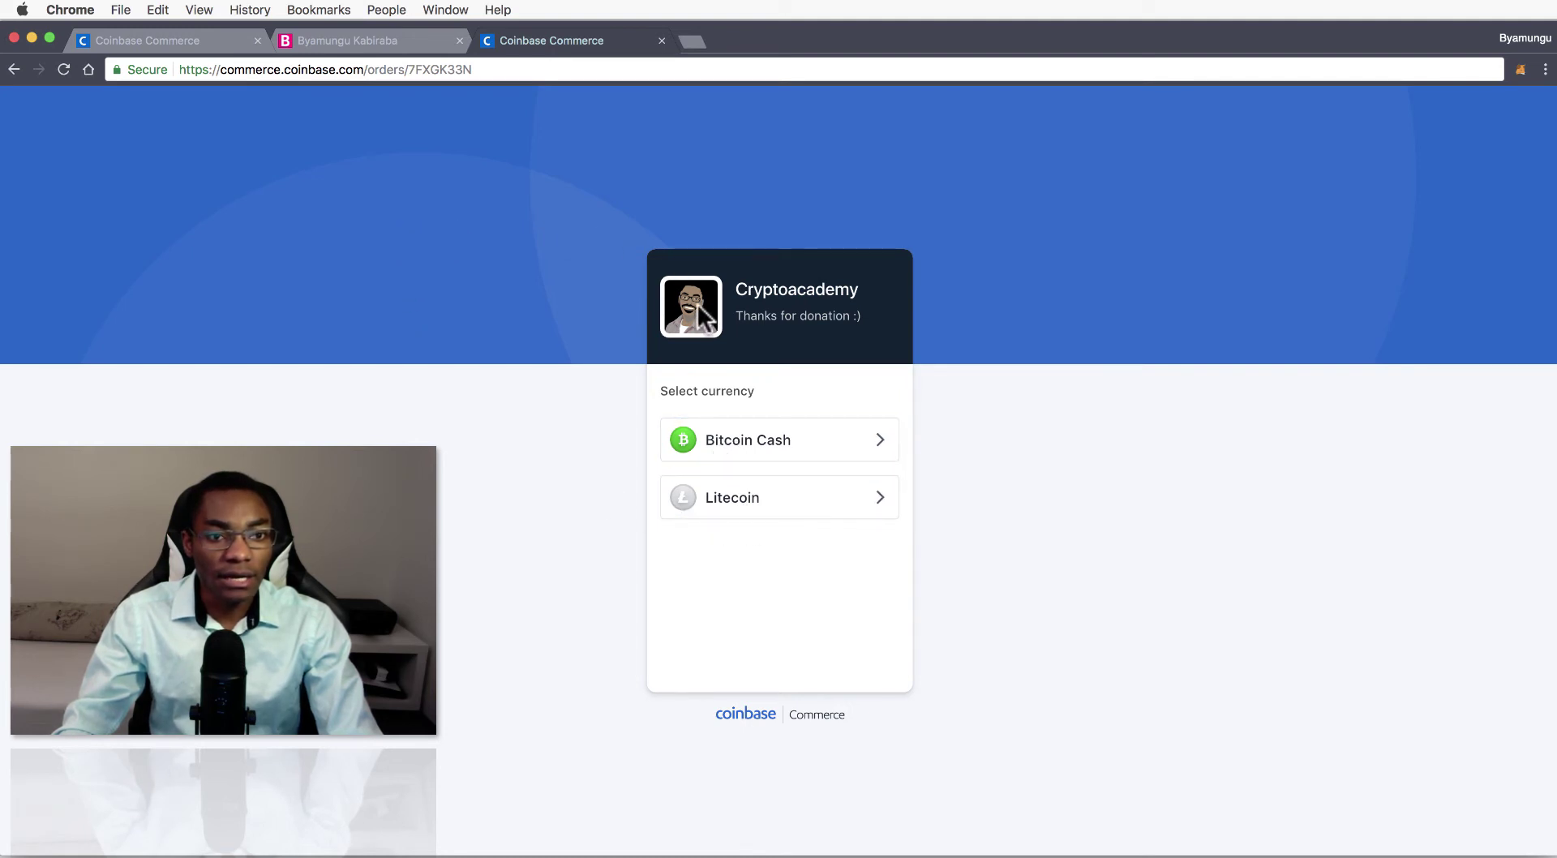
Scroll through the personal website's page and back up.
left_click(543, 72)
left_click(370, 42)
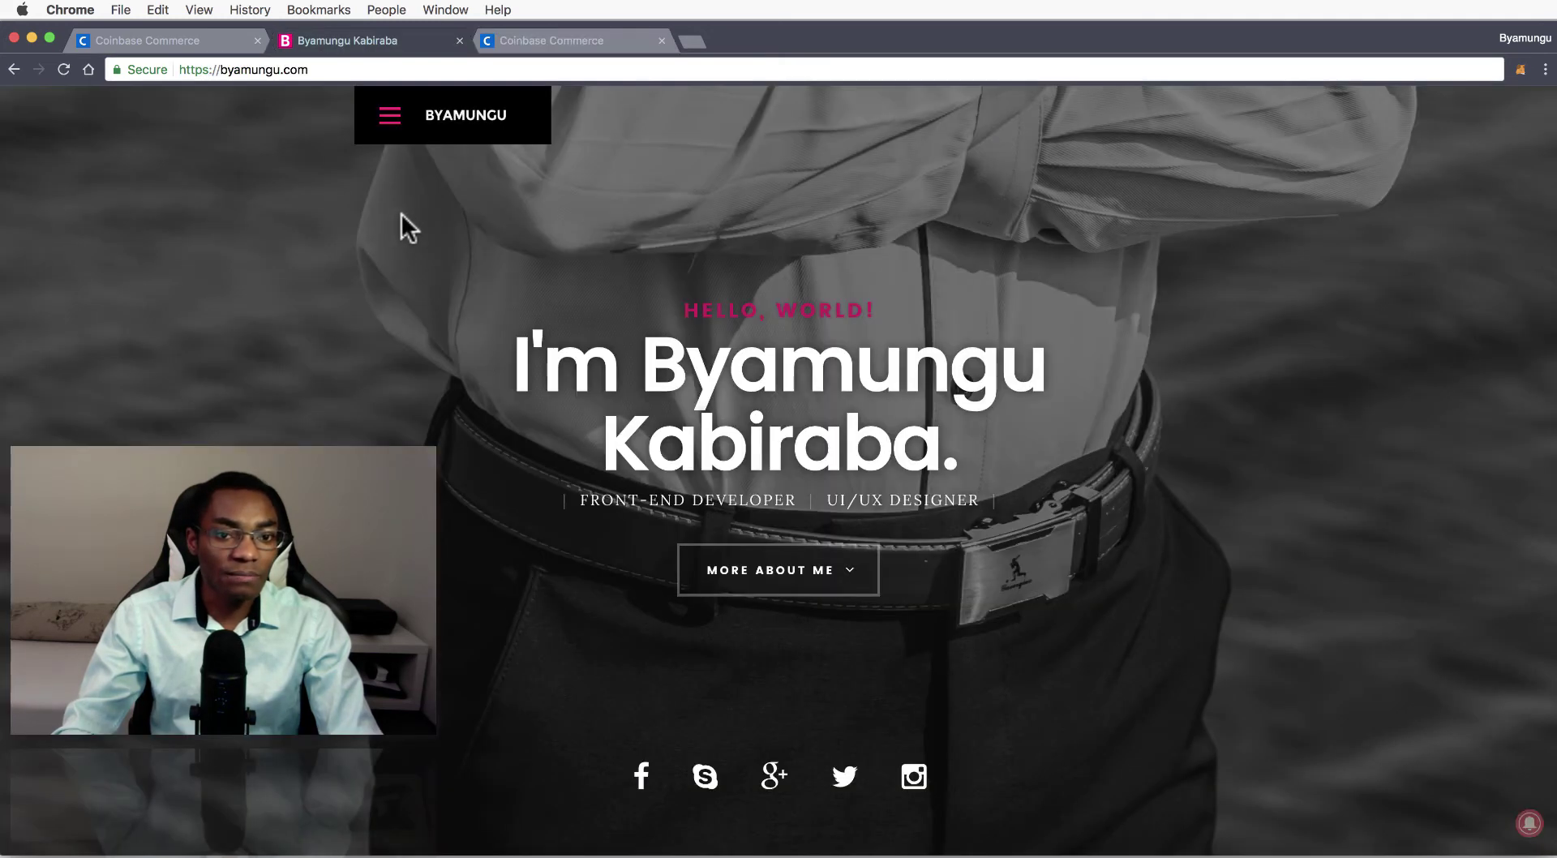
scroll(489, 252, "down", 10)
scroll(498, 258, "down", 15)
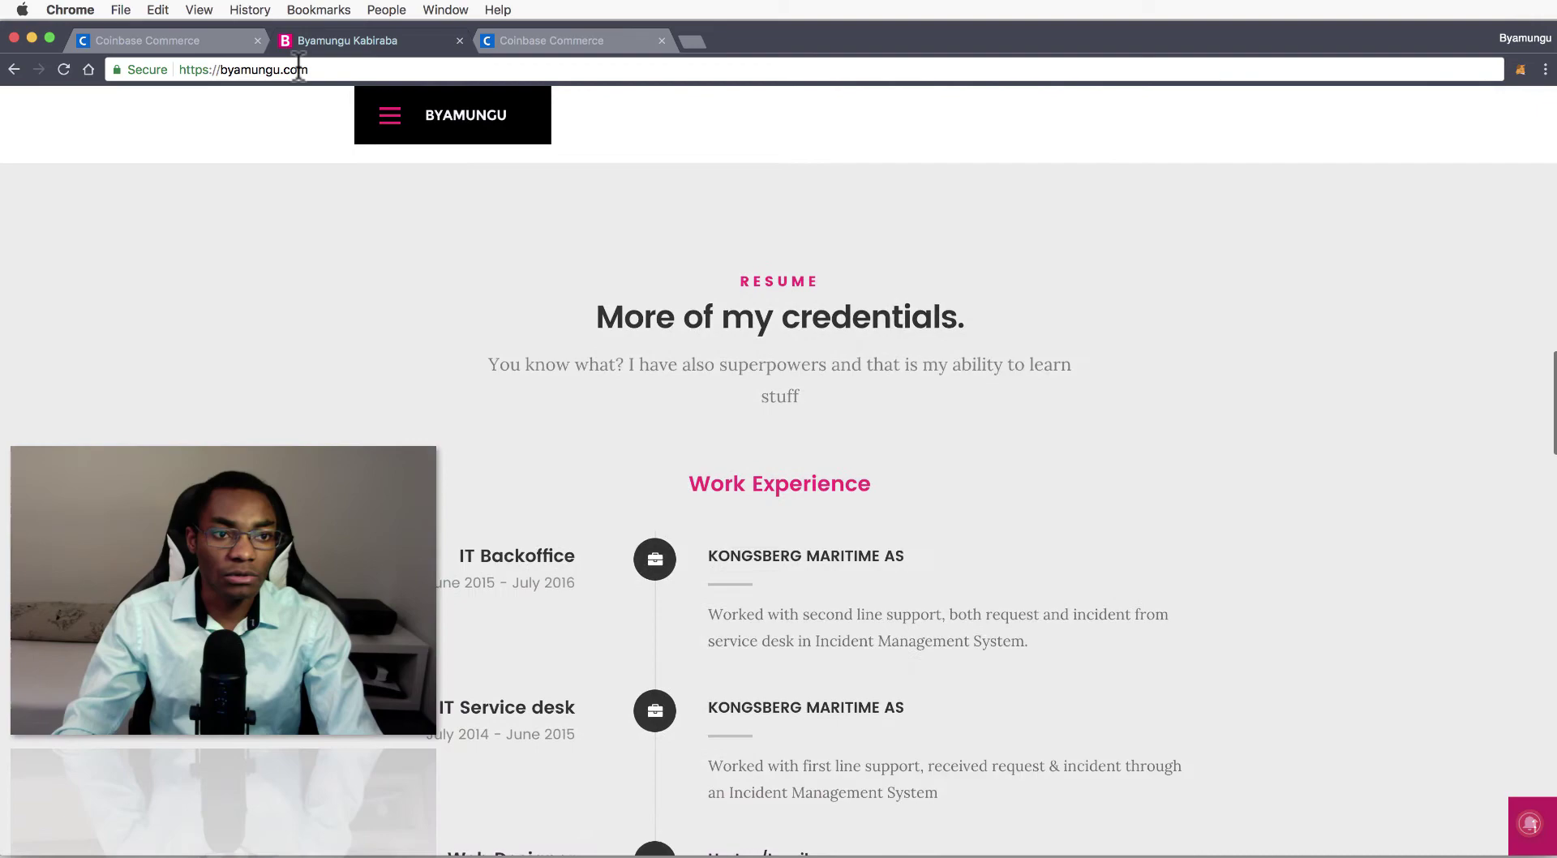
scroll(610, 258, "down", 15)
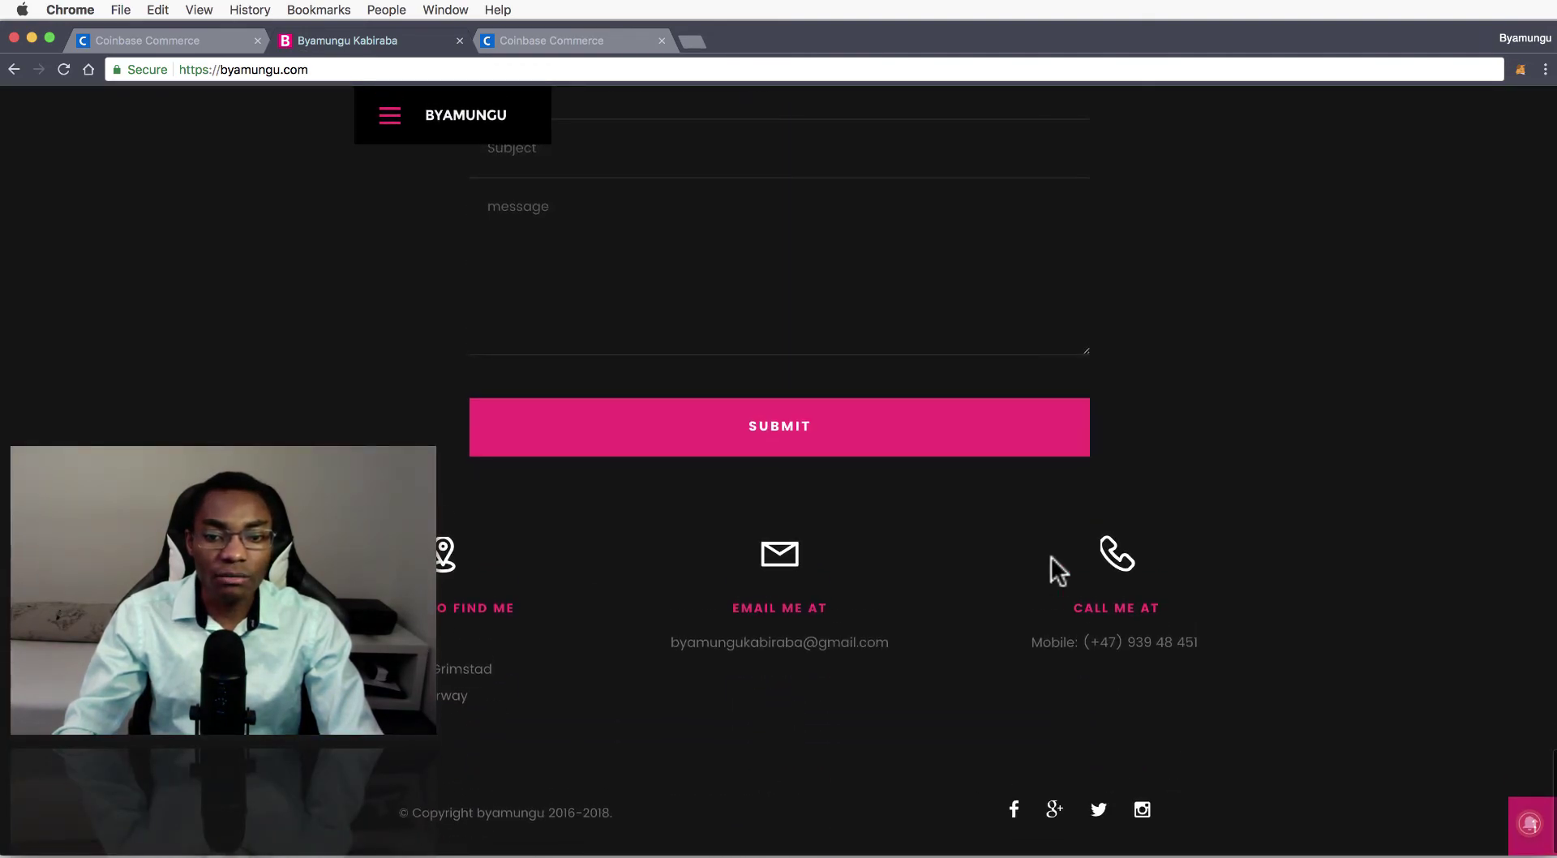
scroll(1051, 556, "up", 20)
scroll(1049, 567, "up", 20)
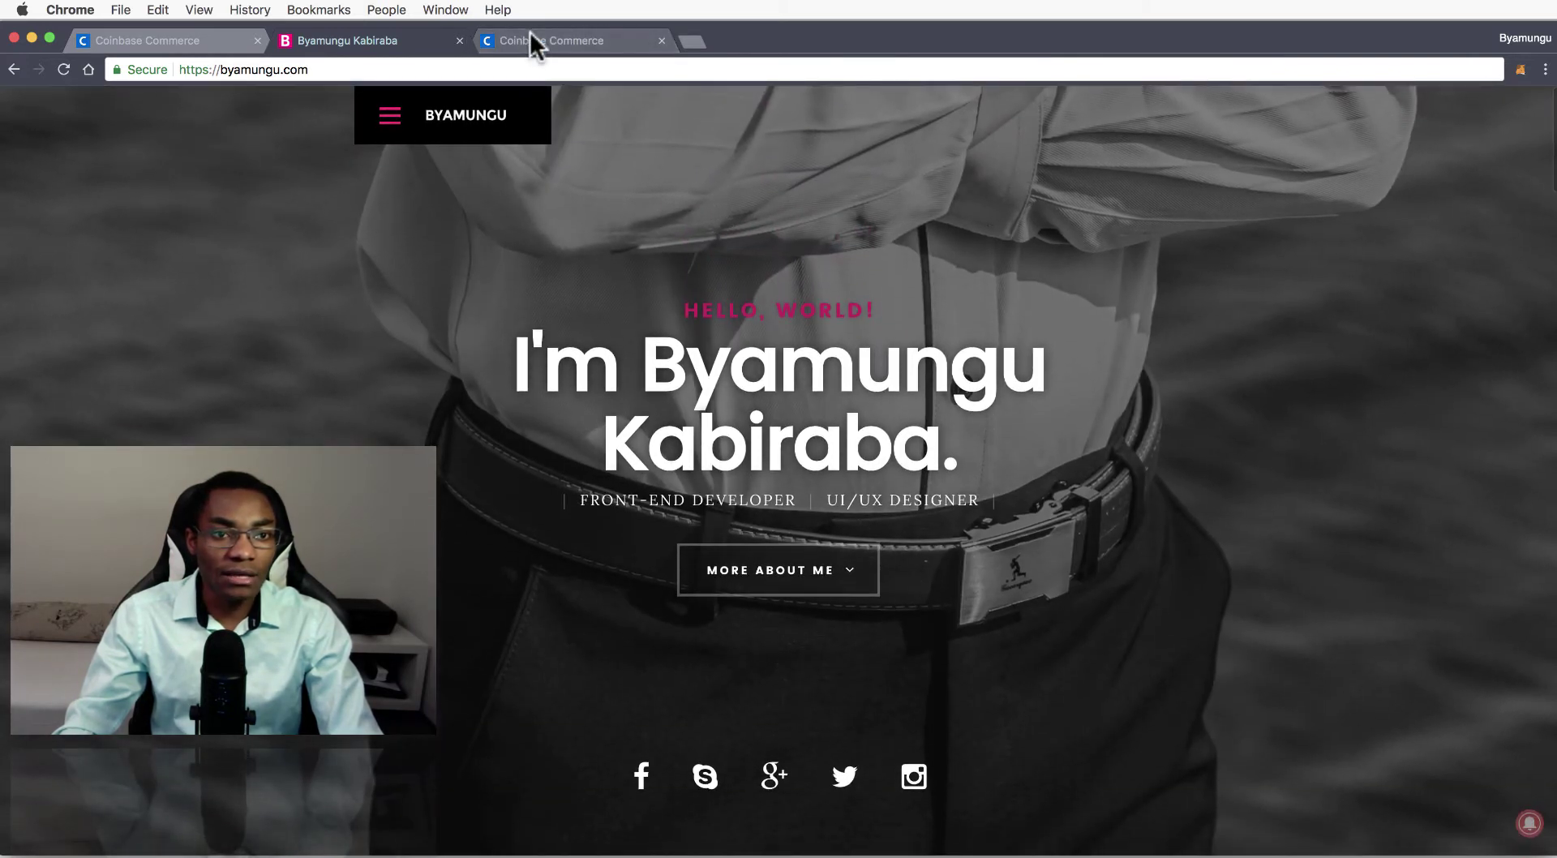
Preview Bitcoin Cash on the donation checkout, then return to the Coinbase Commerce Settings tab.
left_click(529, 38)
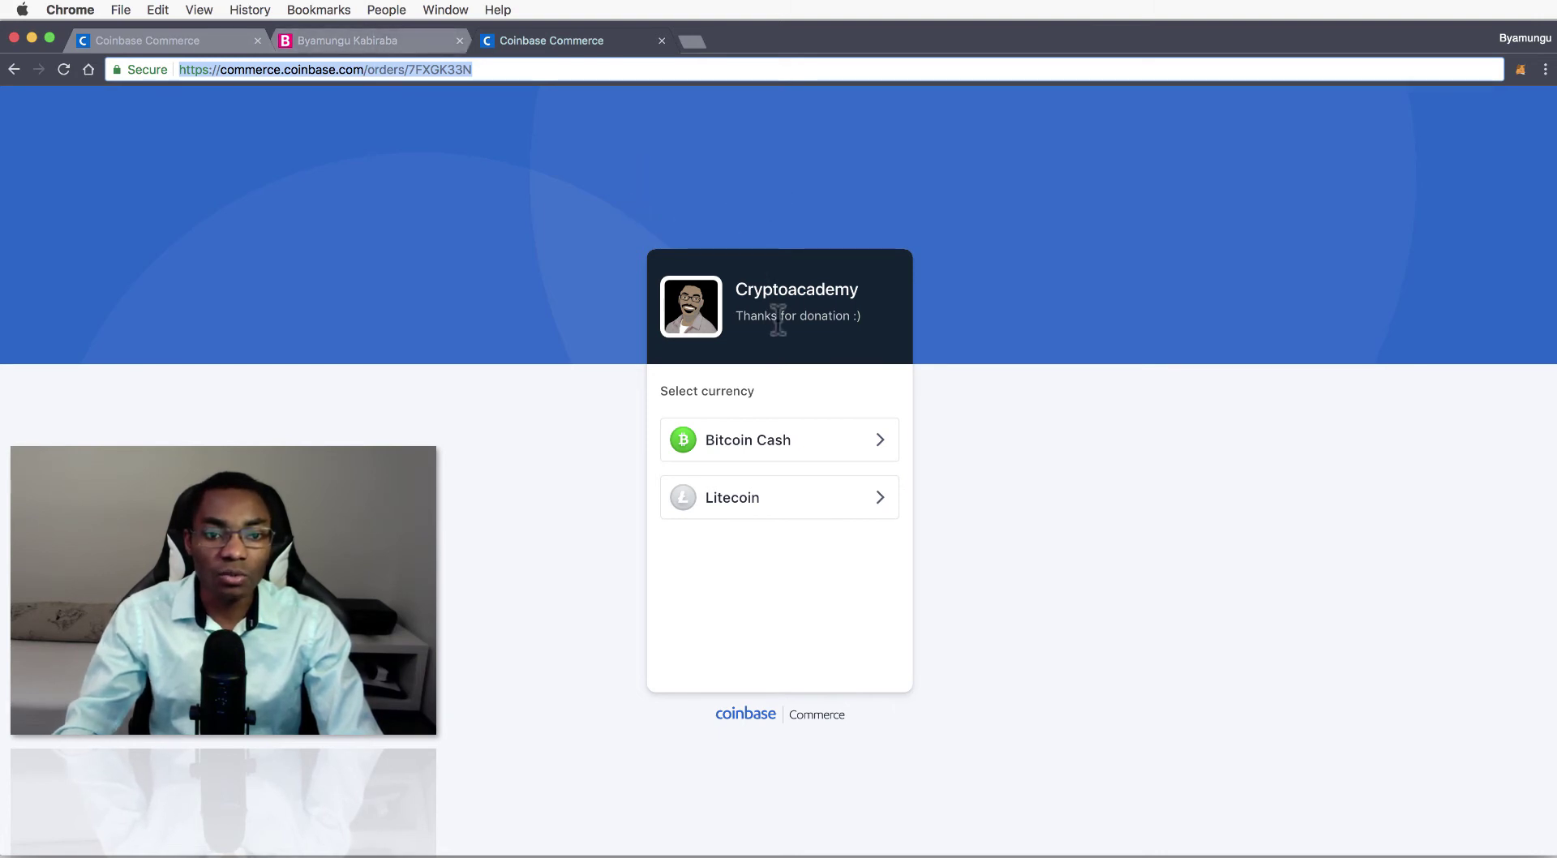
left_click(780, 445)
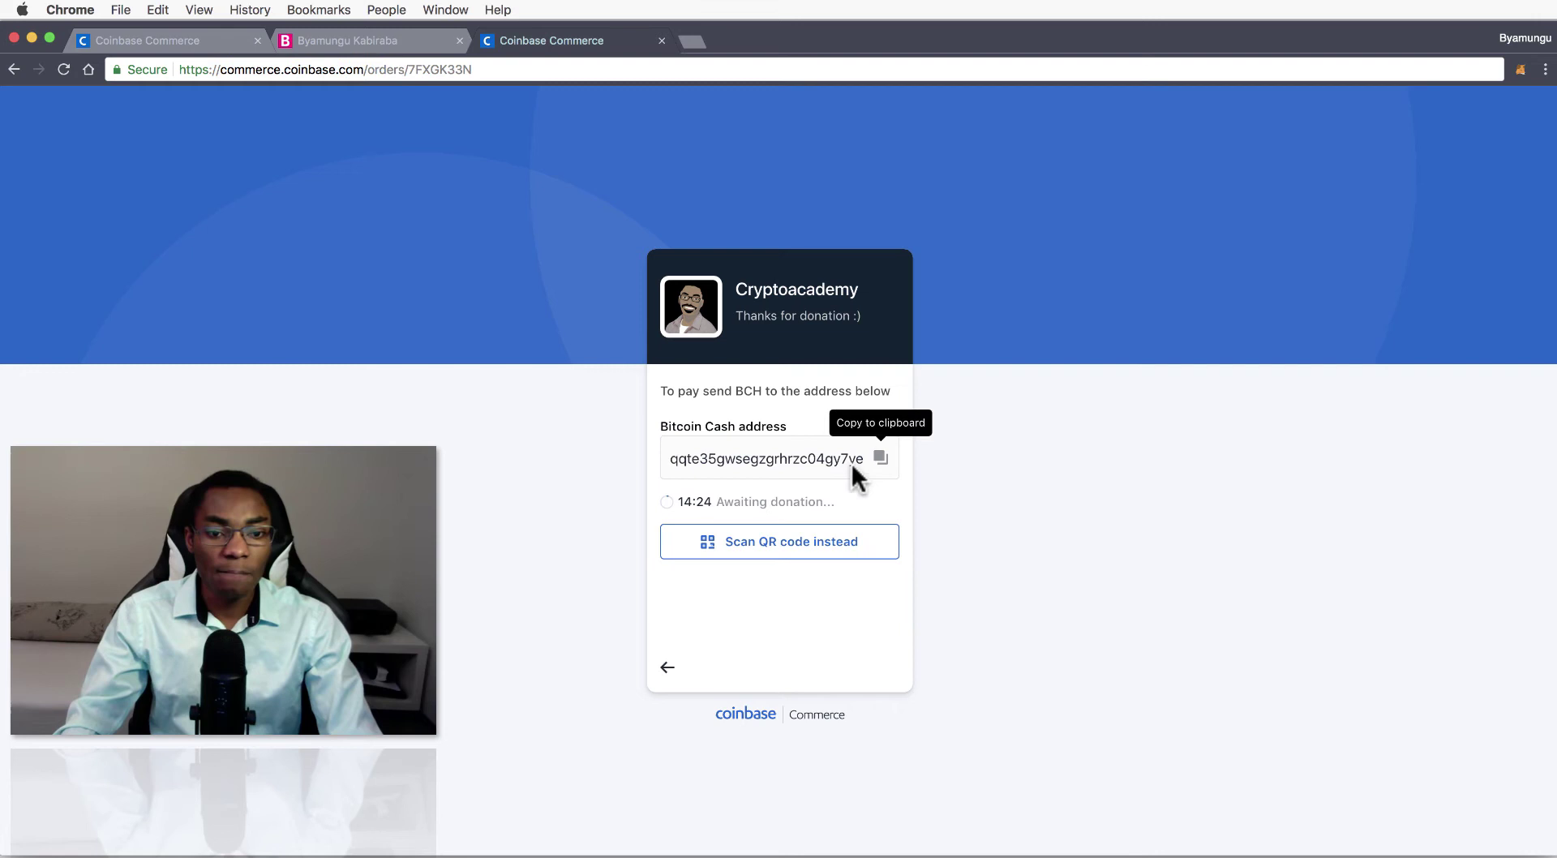
left_click(666, 673)
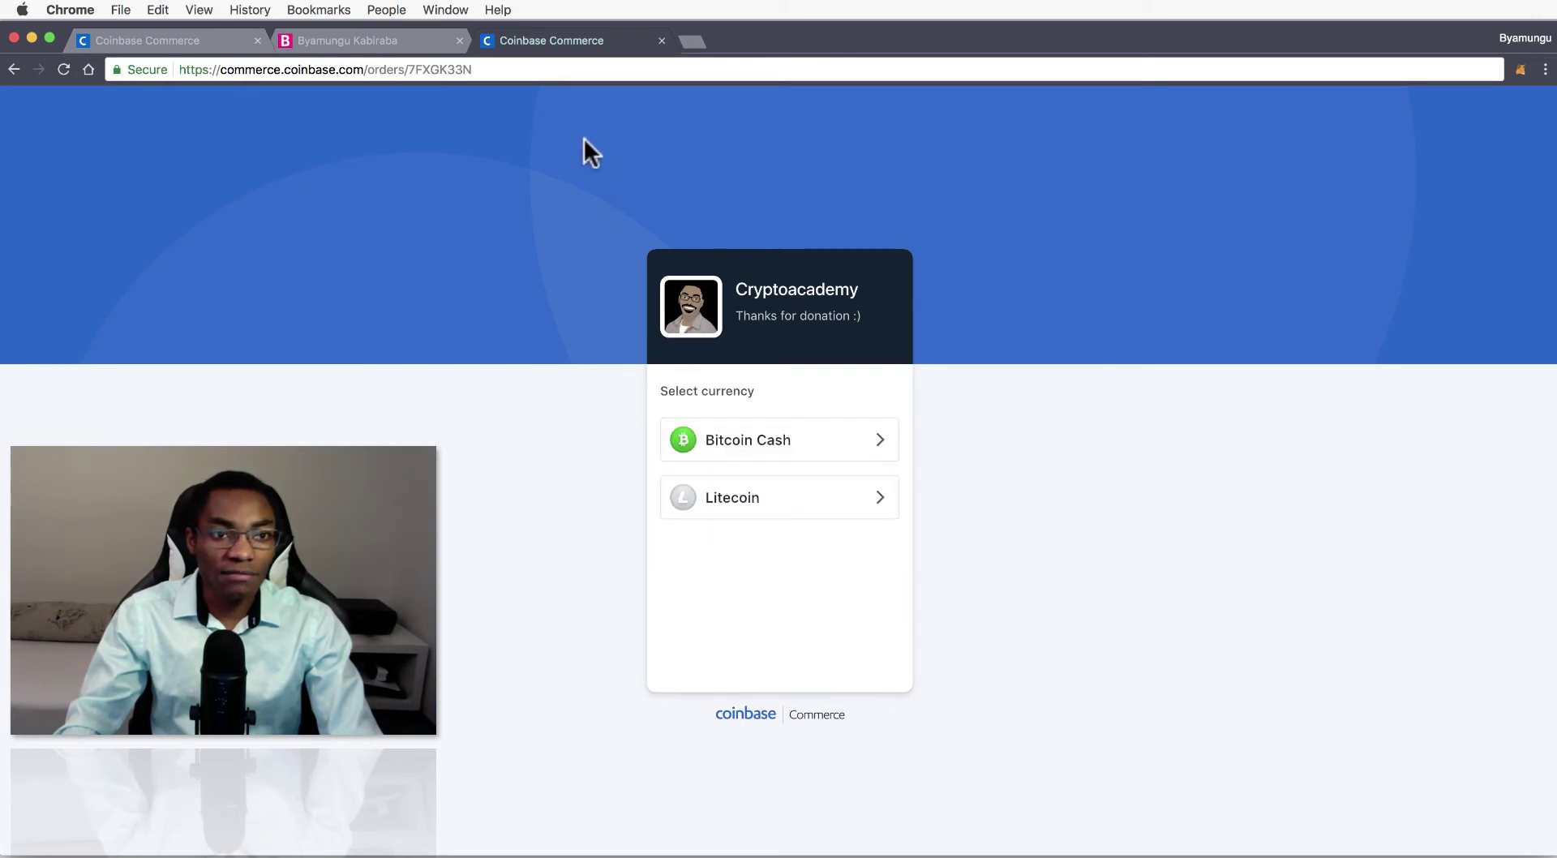
left_click(398, 42)
left_click(216, 46)
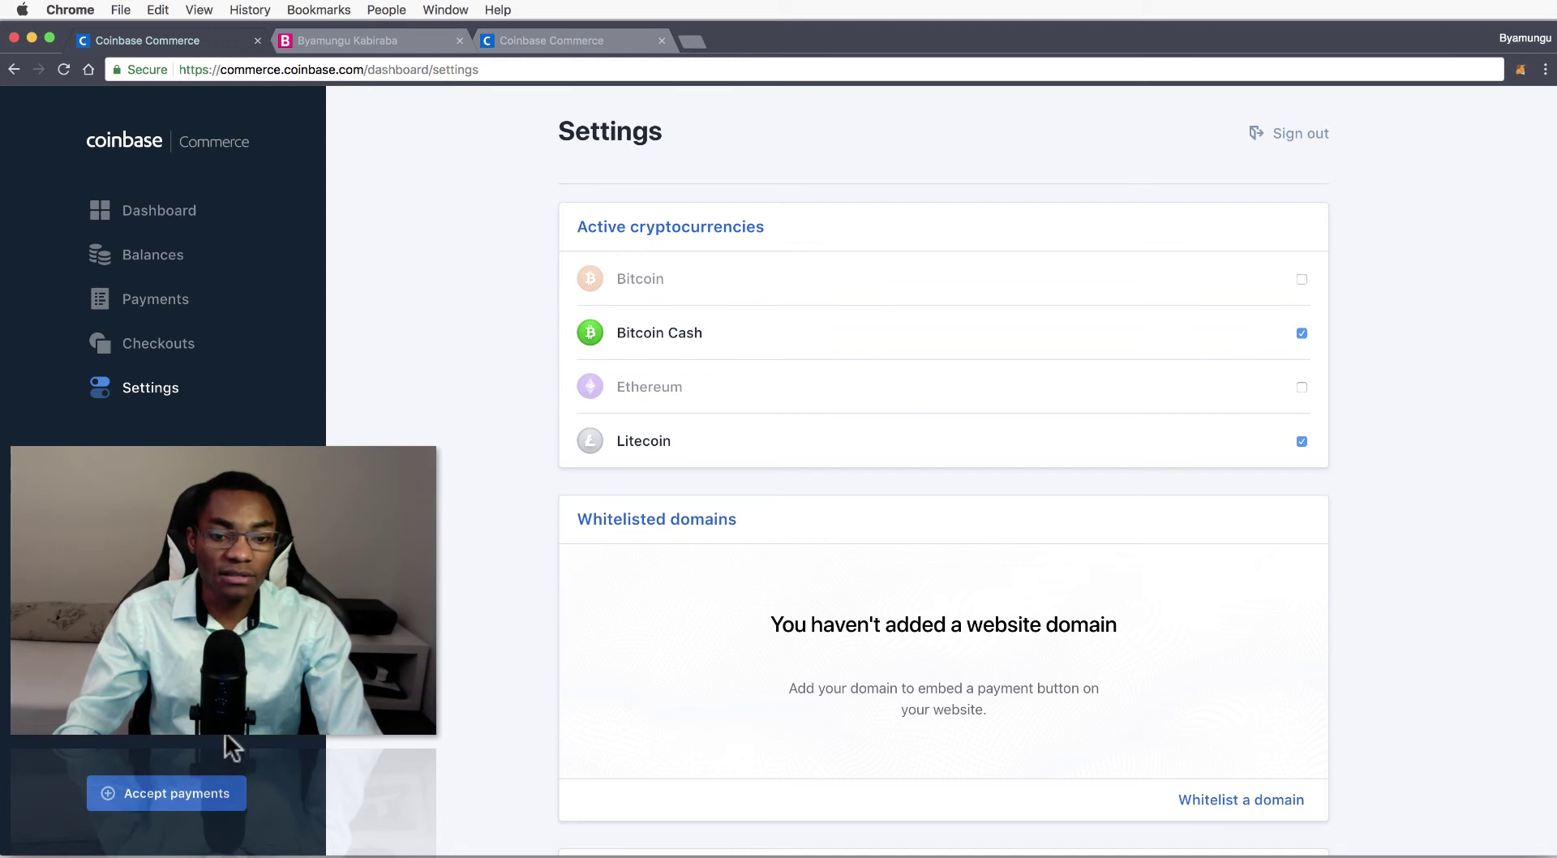
scroll(435, 666, "down", 1)
scroll(435, 667, "up", 1)
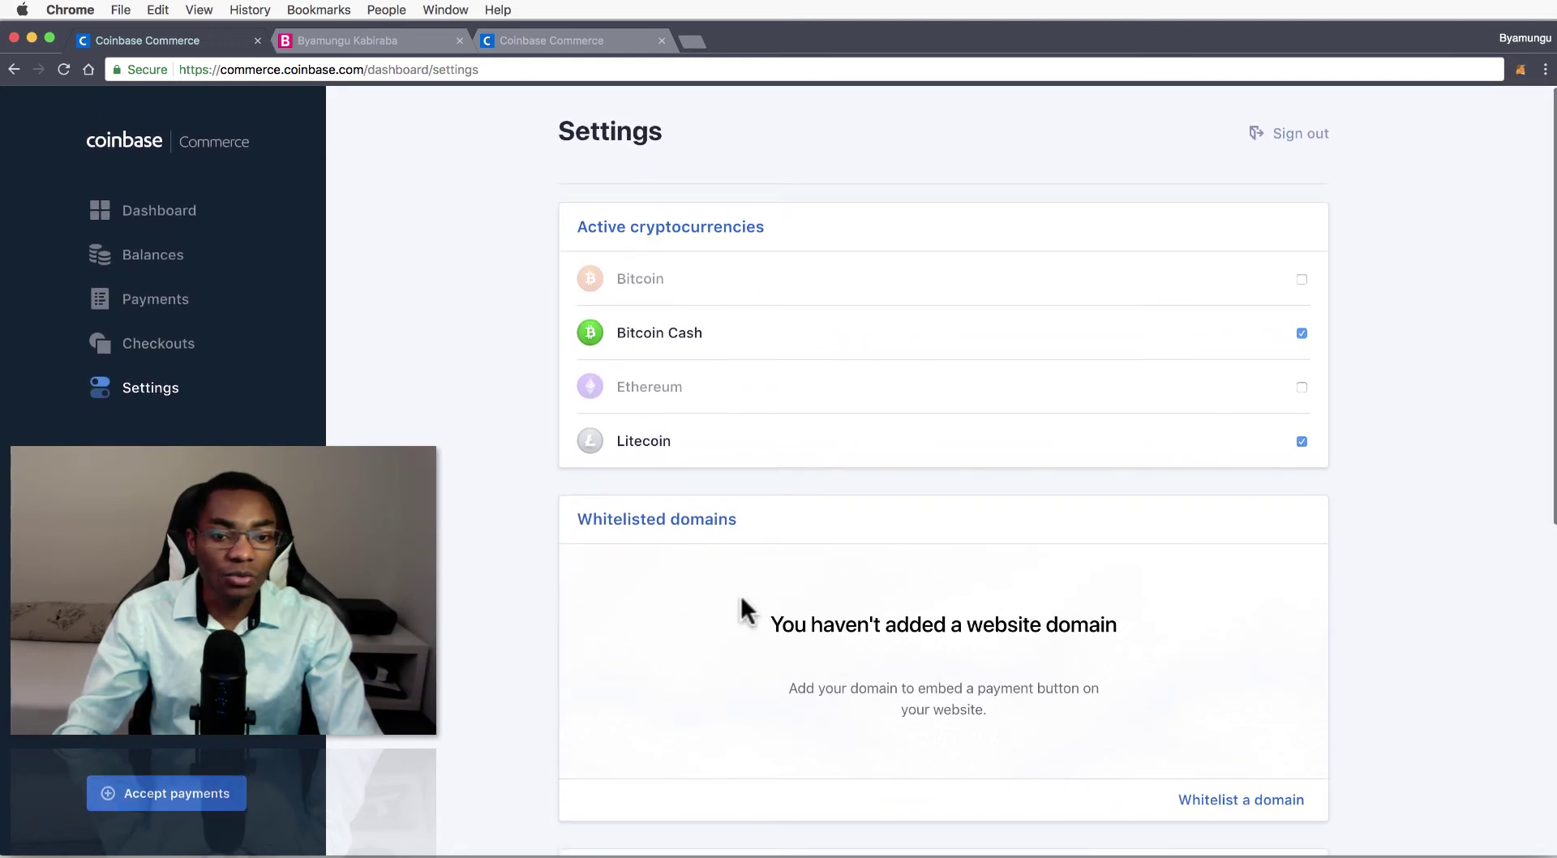
left_click_drag(568, 517, 786, 528)
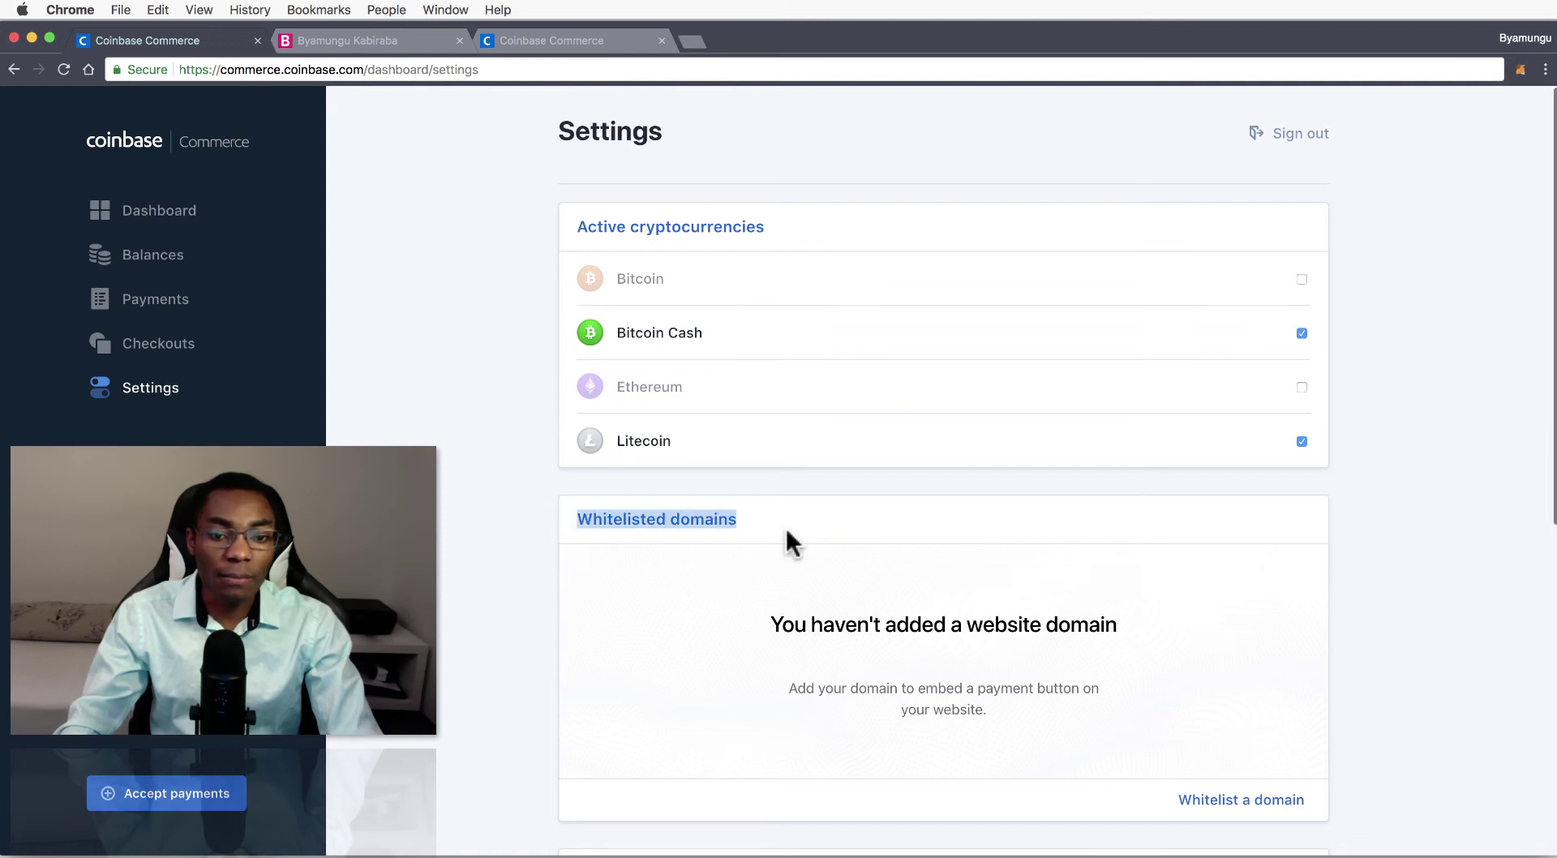
left_click(782, 616)
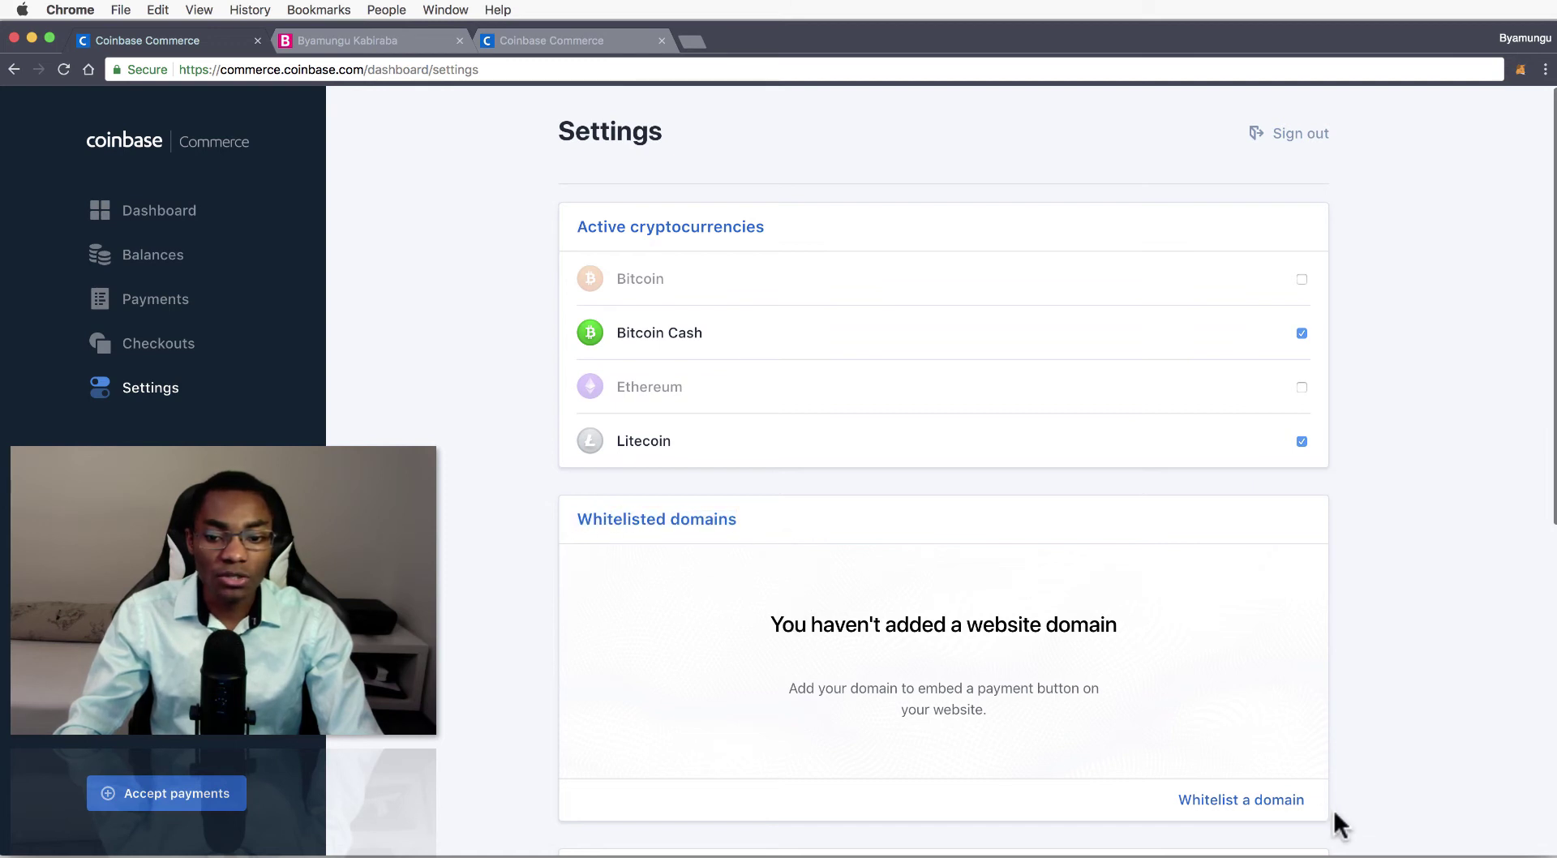
left_click(1208, 800)
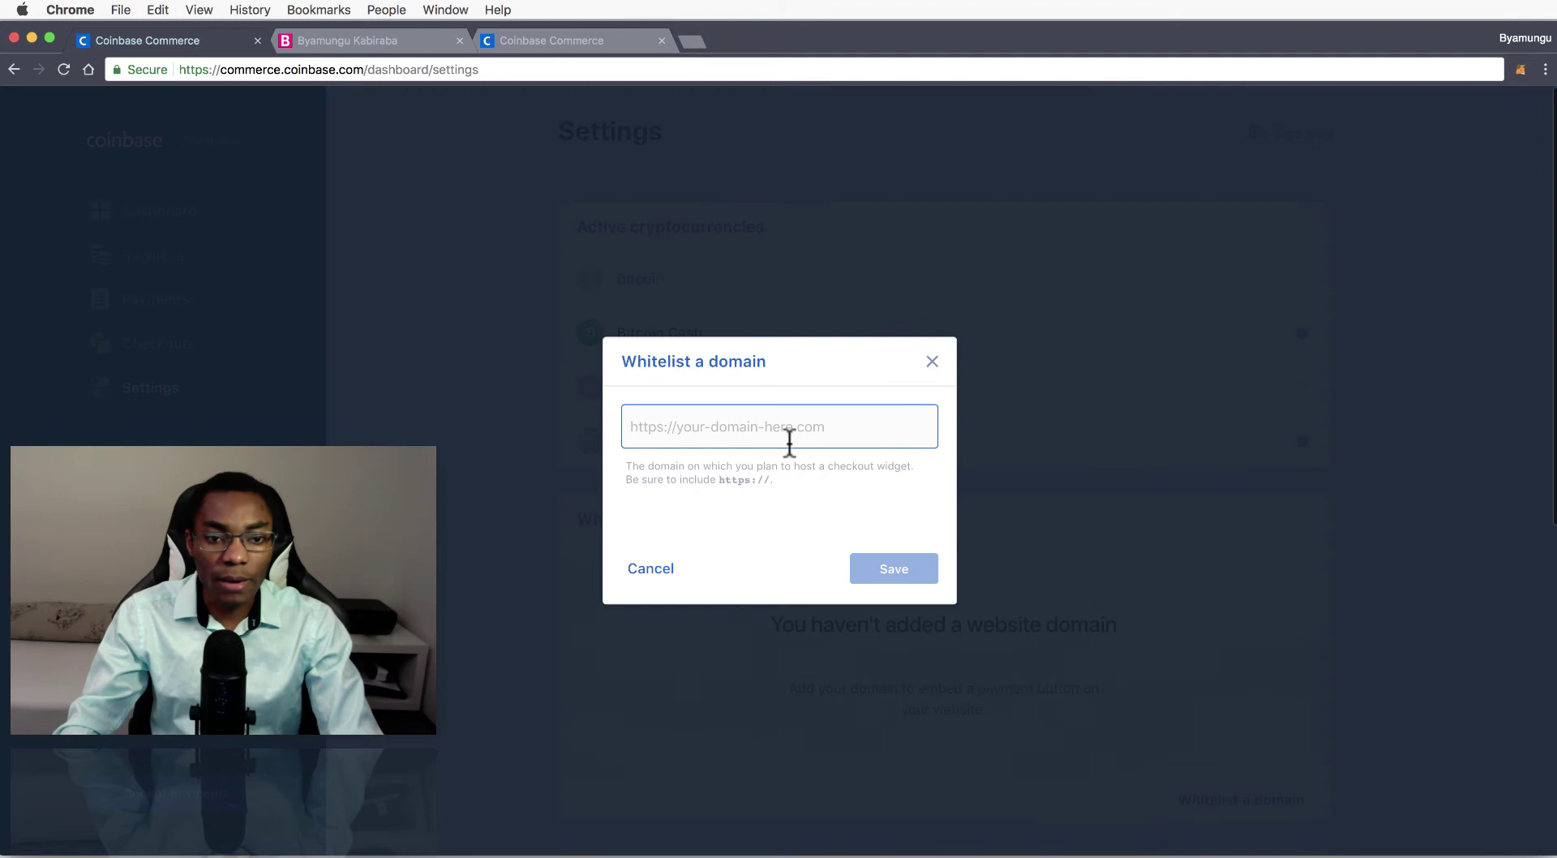
type("htt")
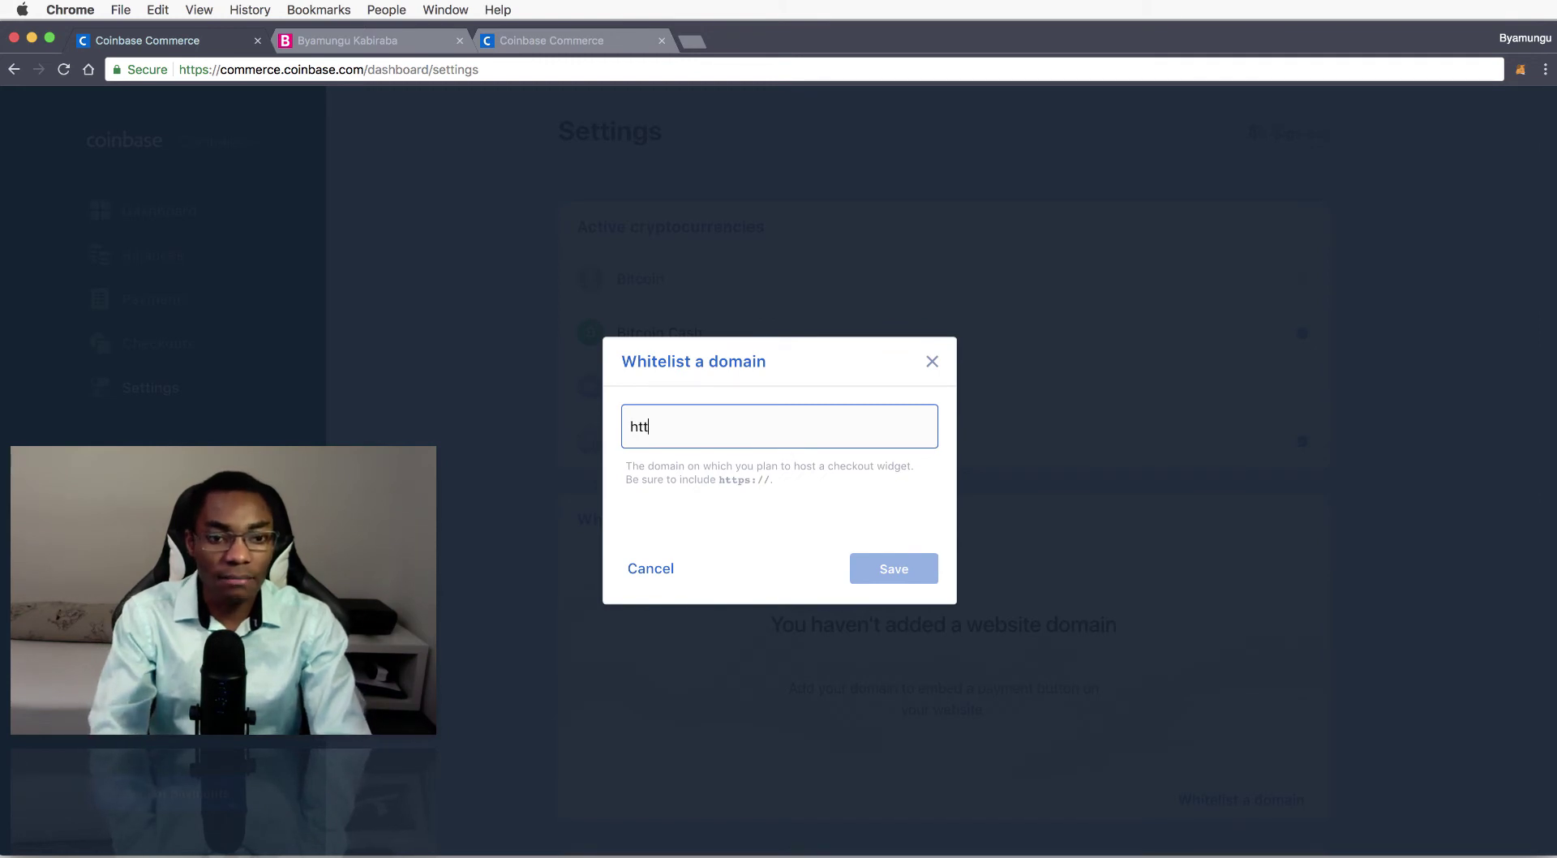
key("BackSpace")
key("BackSpace")
key("BackSpace")
type("http")
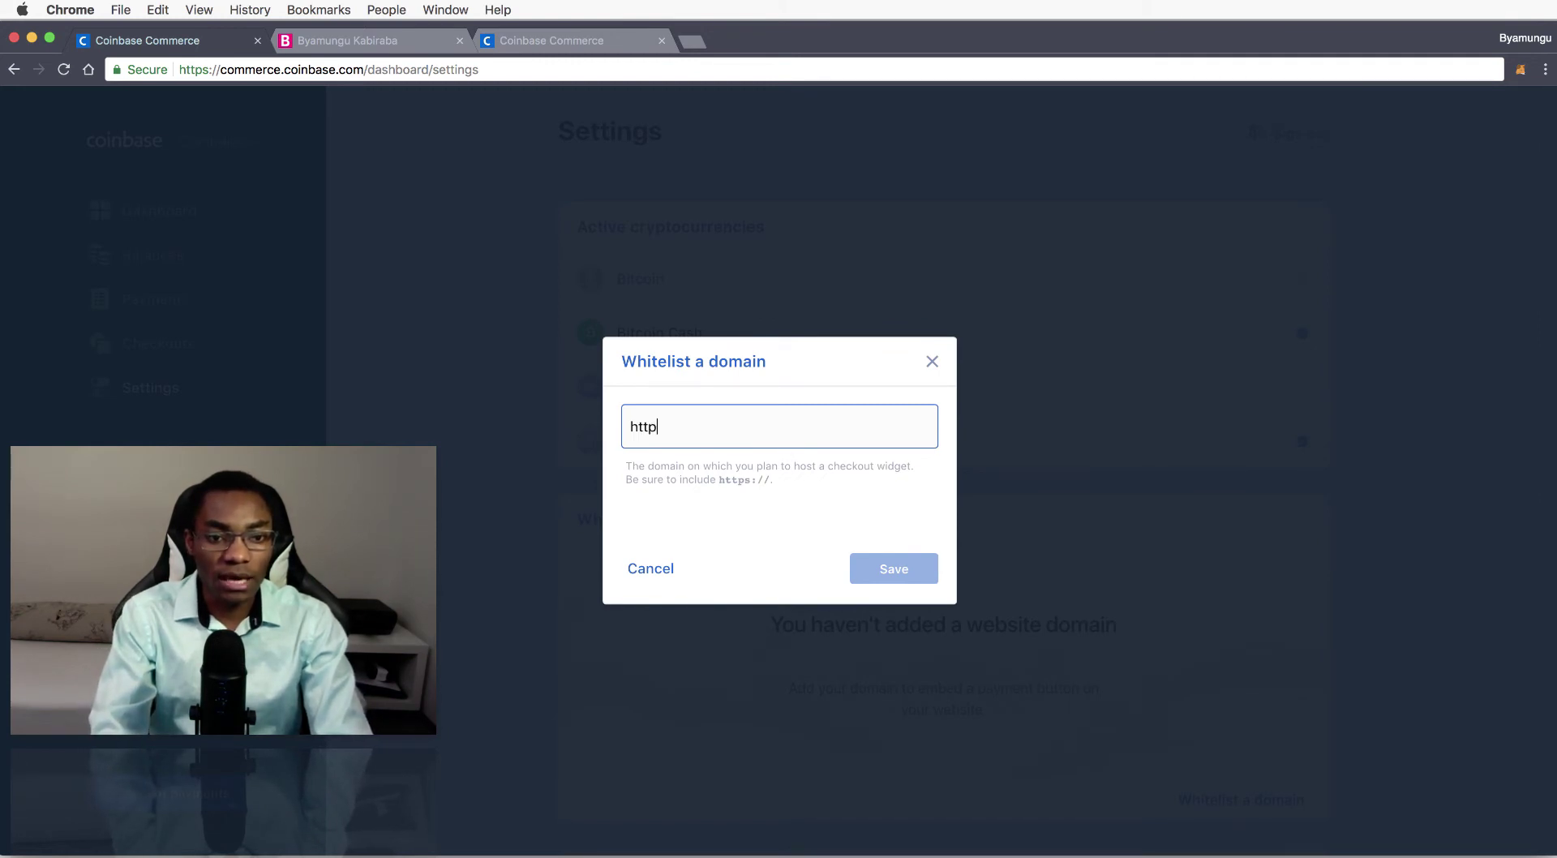
type("s://")
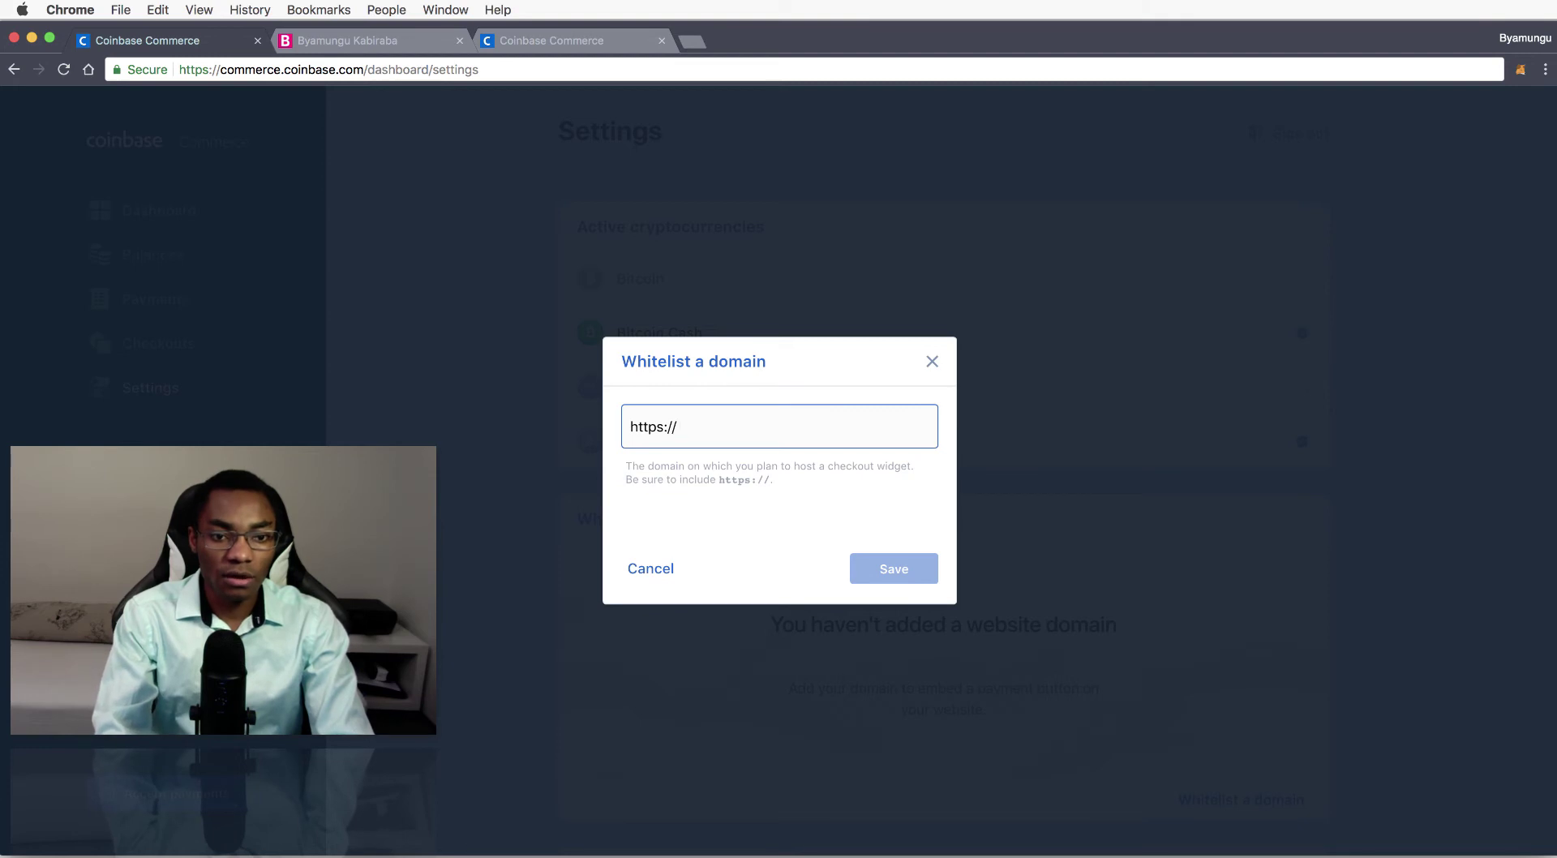
type("byamunguco")
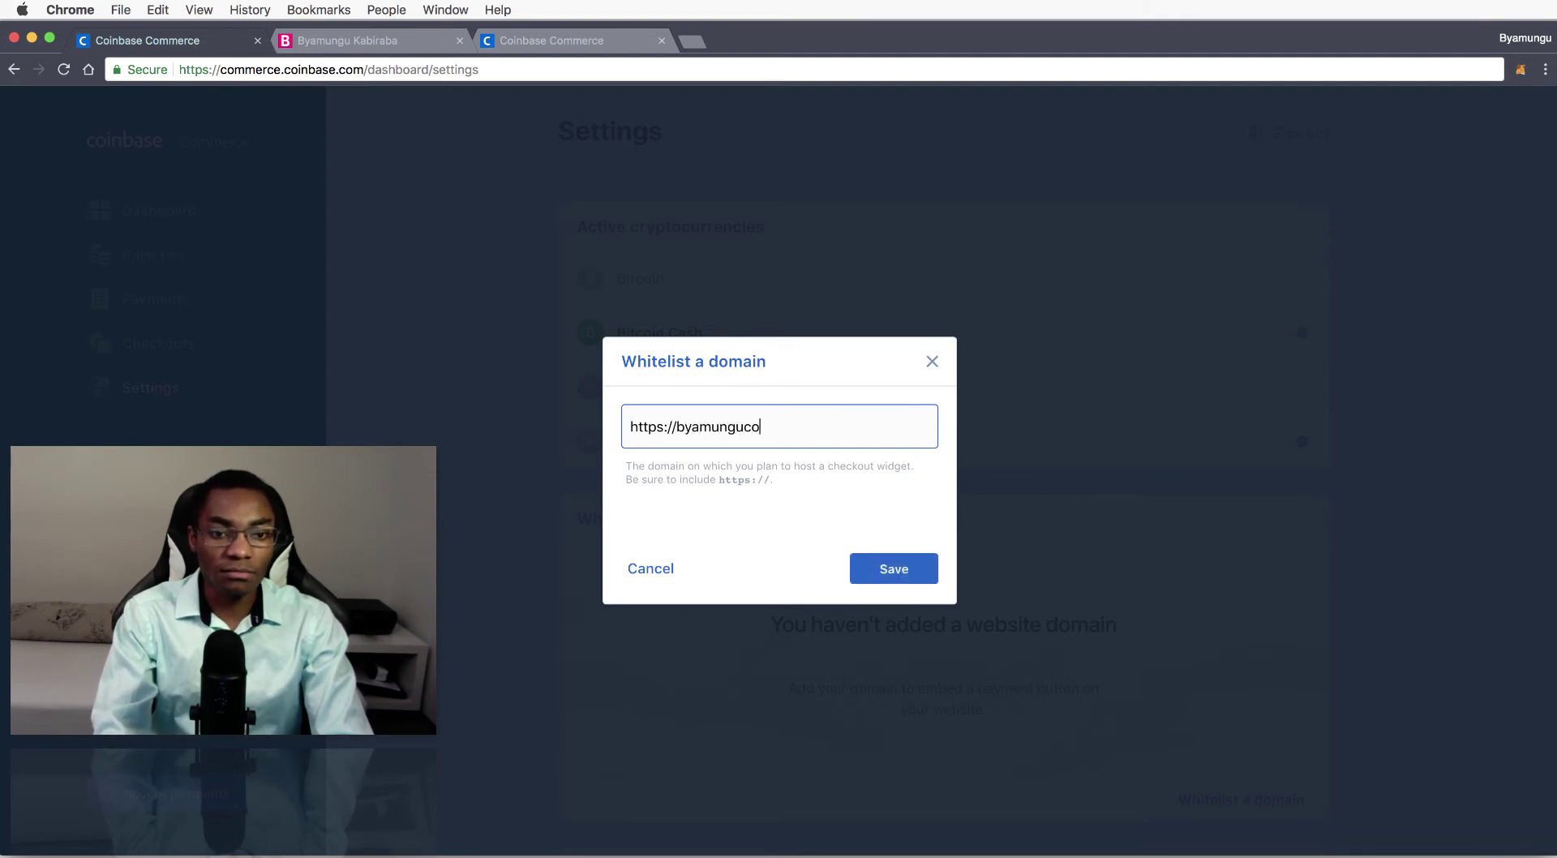
key("BackSpace")
key("BackSpace")
type(".com")
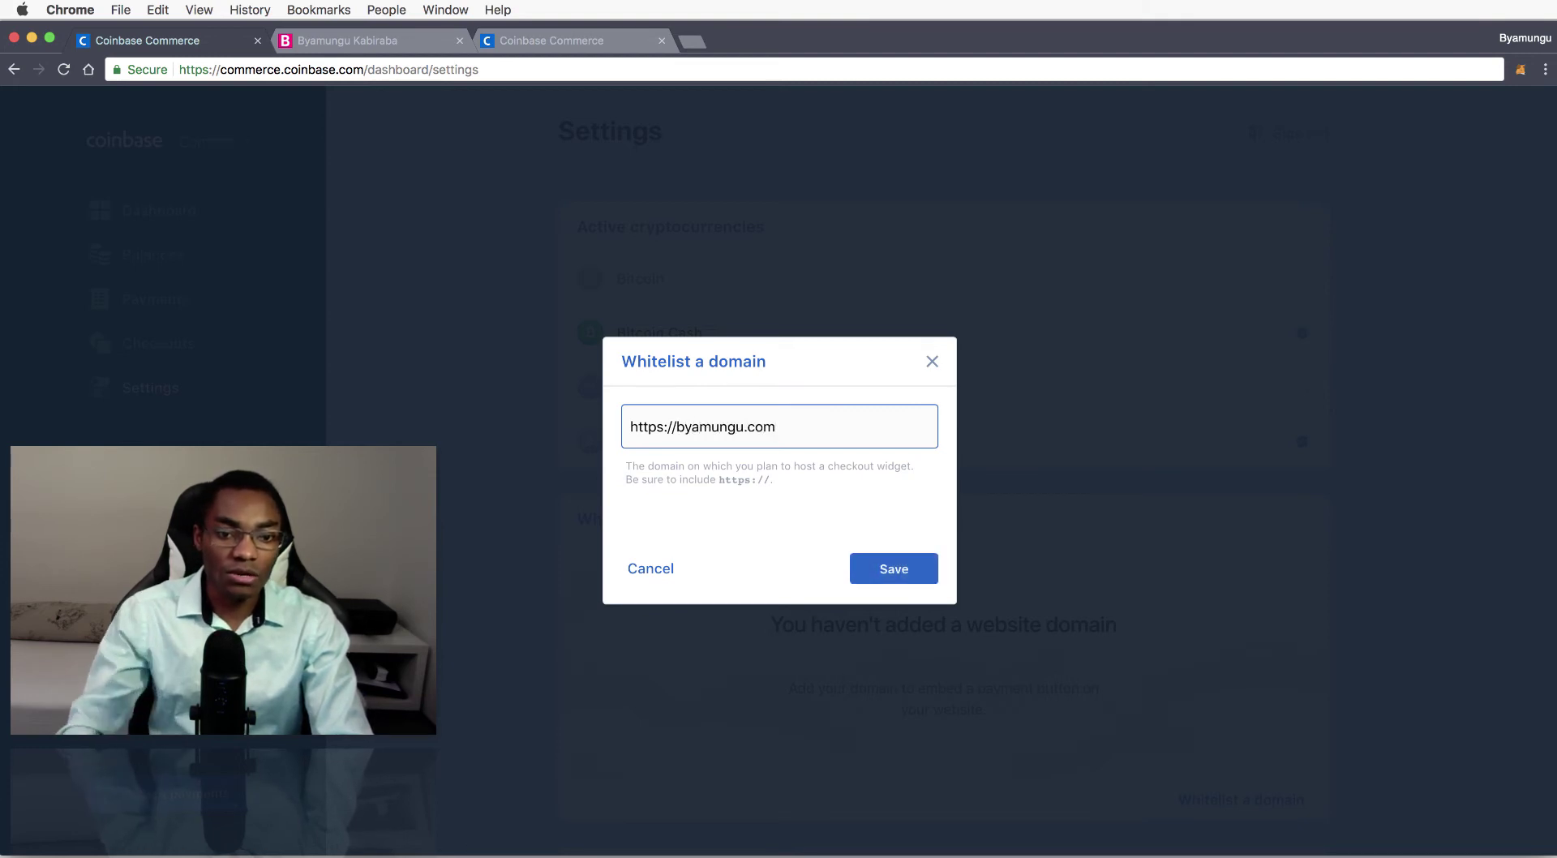
left_click(883, 567)
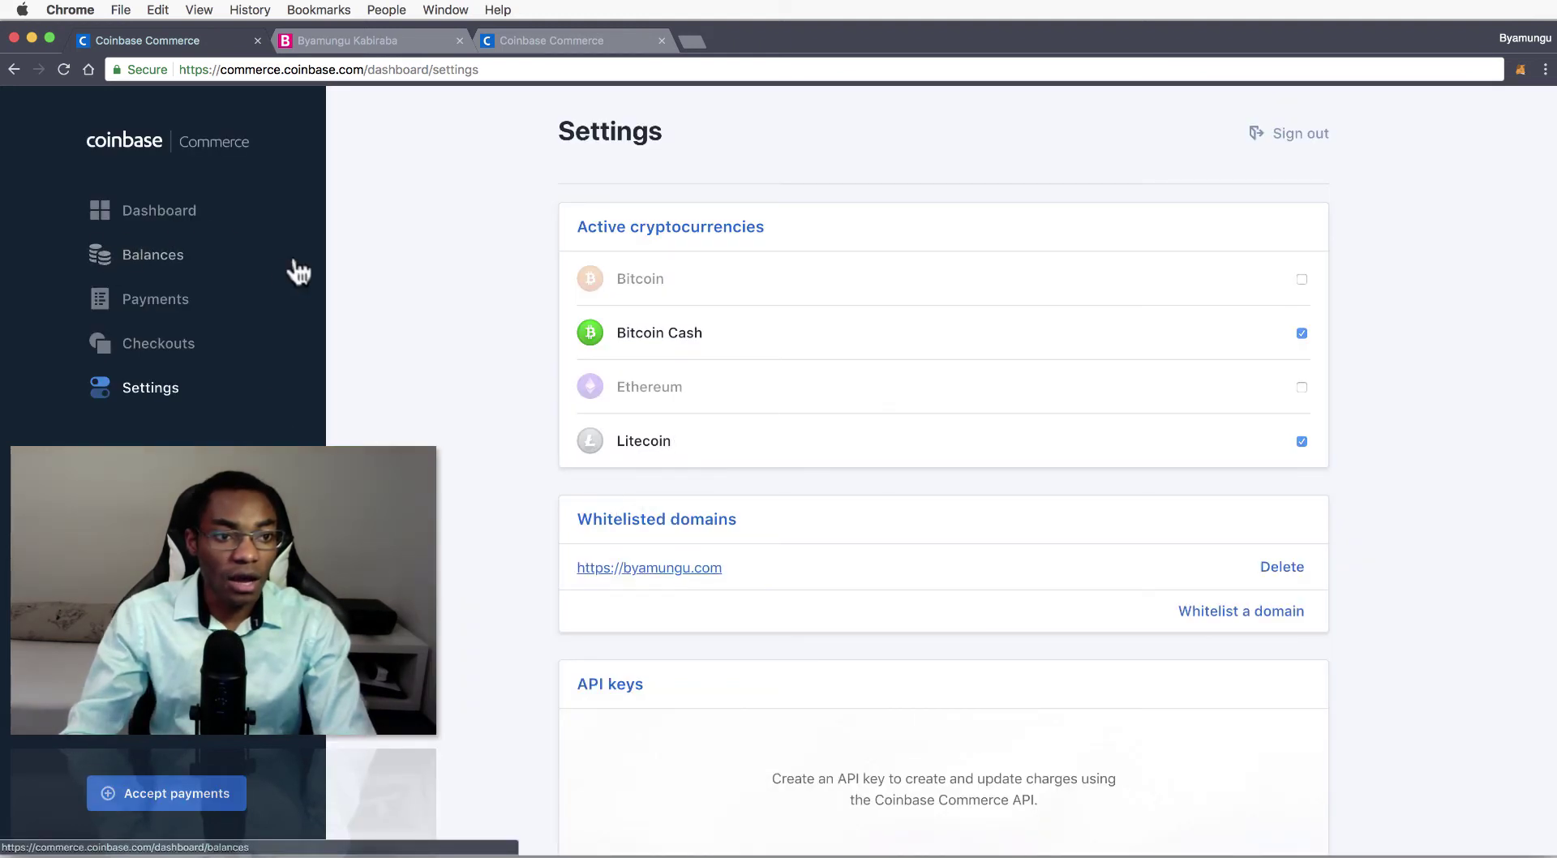
Copy the embed snippet from the Cryptoacademy checkout's Embed tab on the dashboard.
left_click(144, 212)
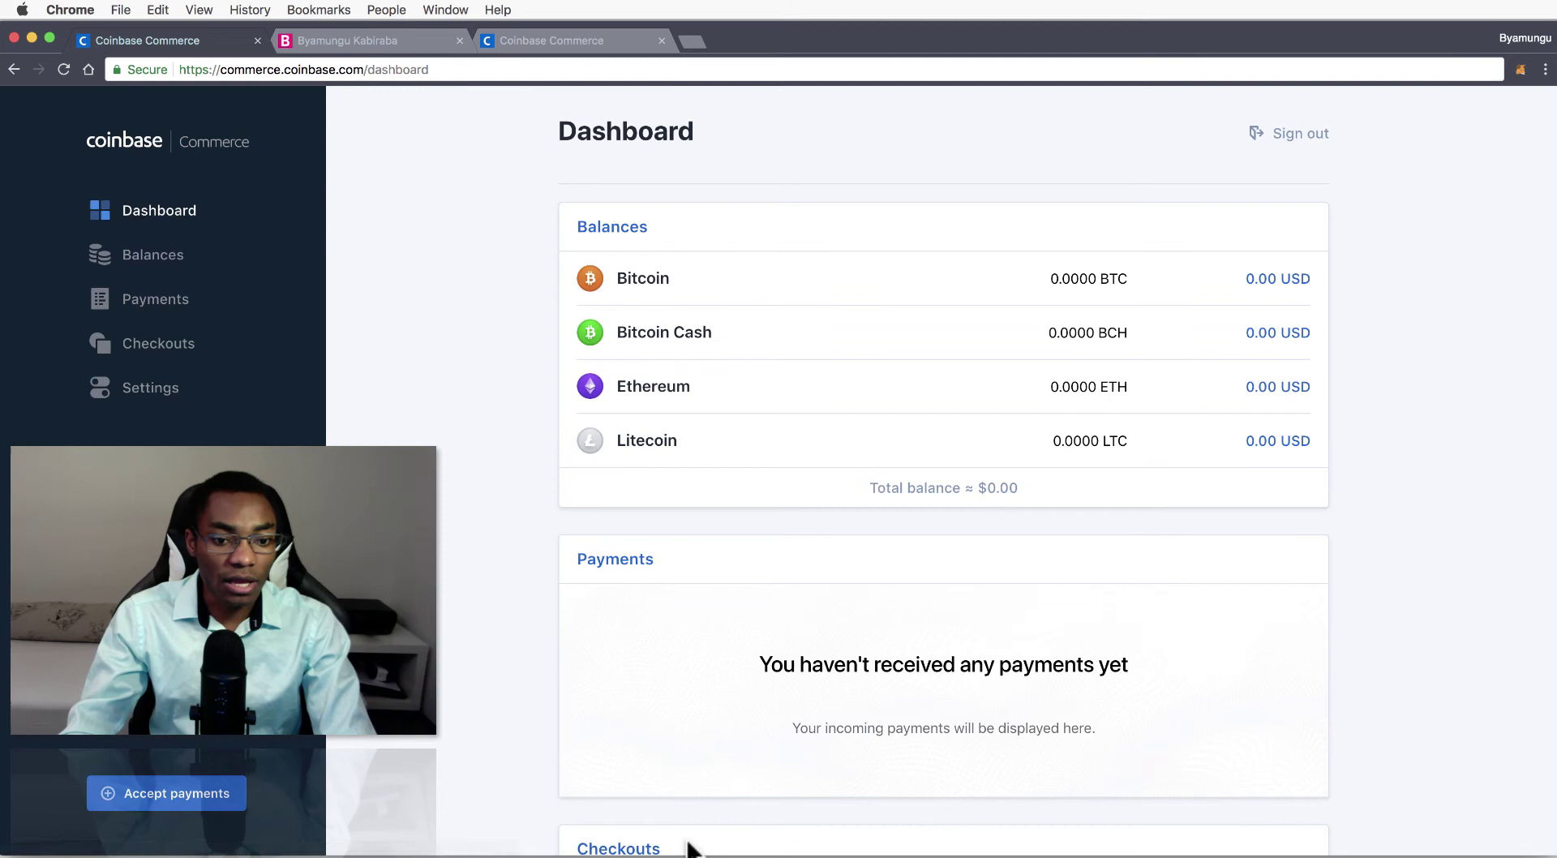
scroll(686, 734, "down", 1)
scroll(686, 734, "down", 3)
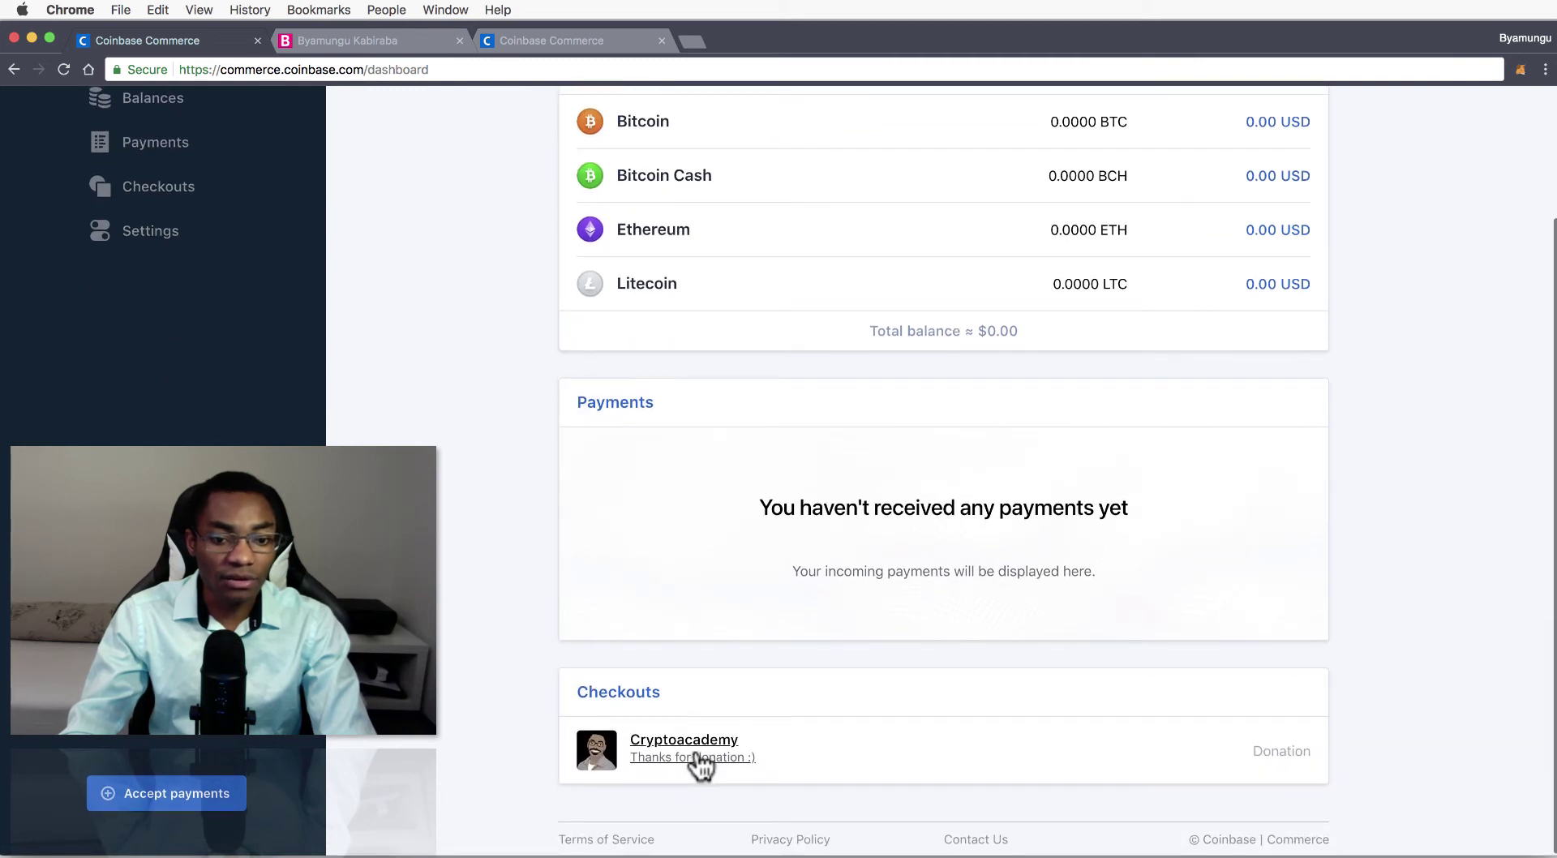
left_click(697, 749)
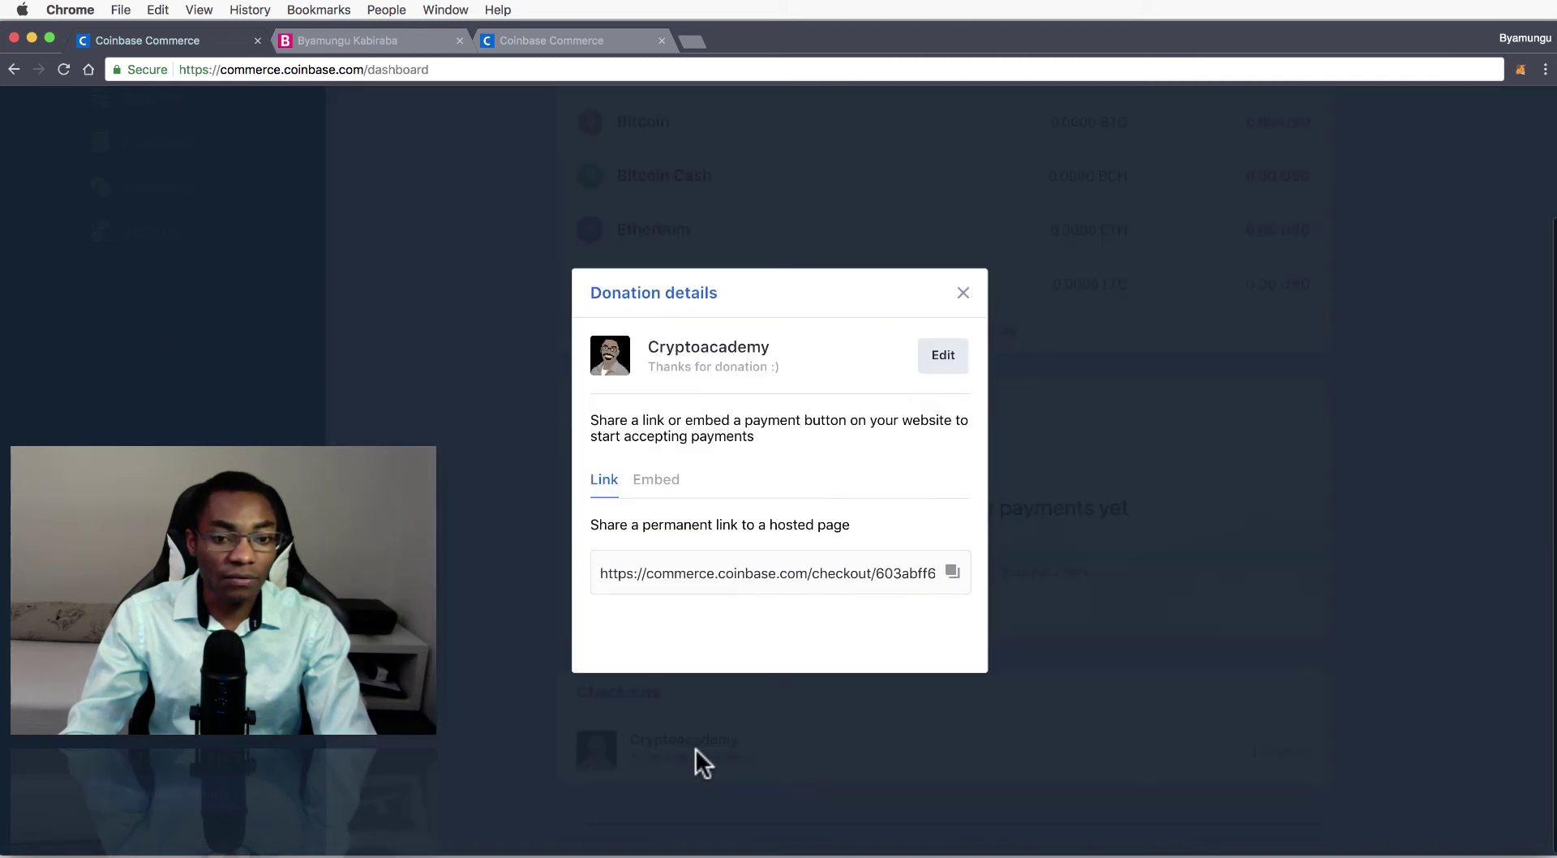
left_click(653, 480)
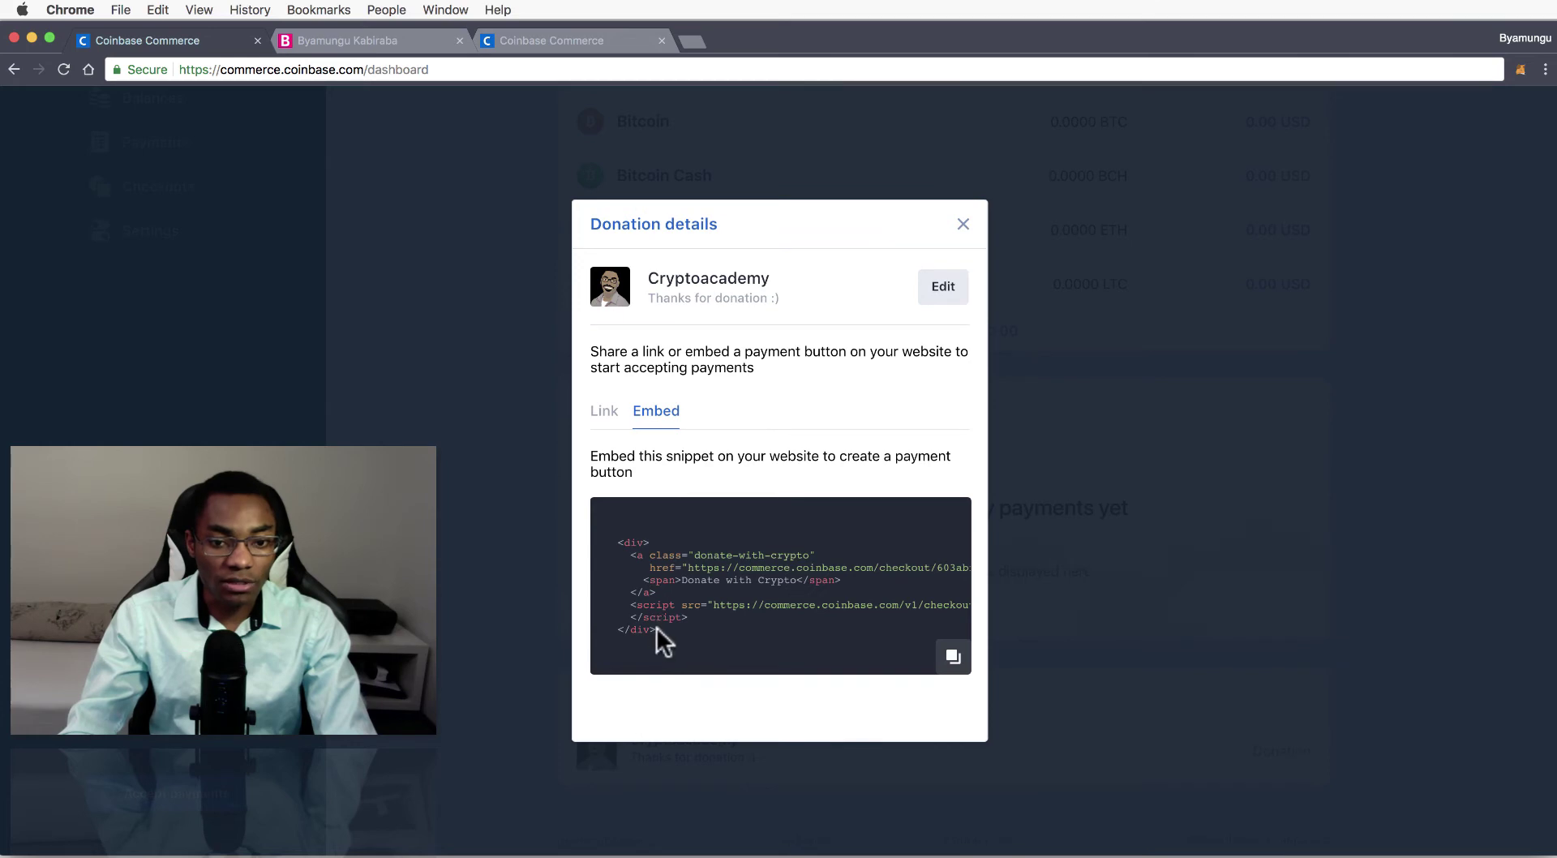
left_click(953, 658)
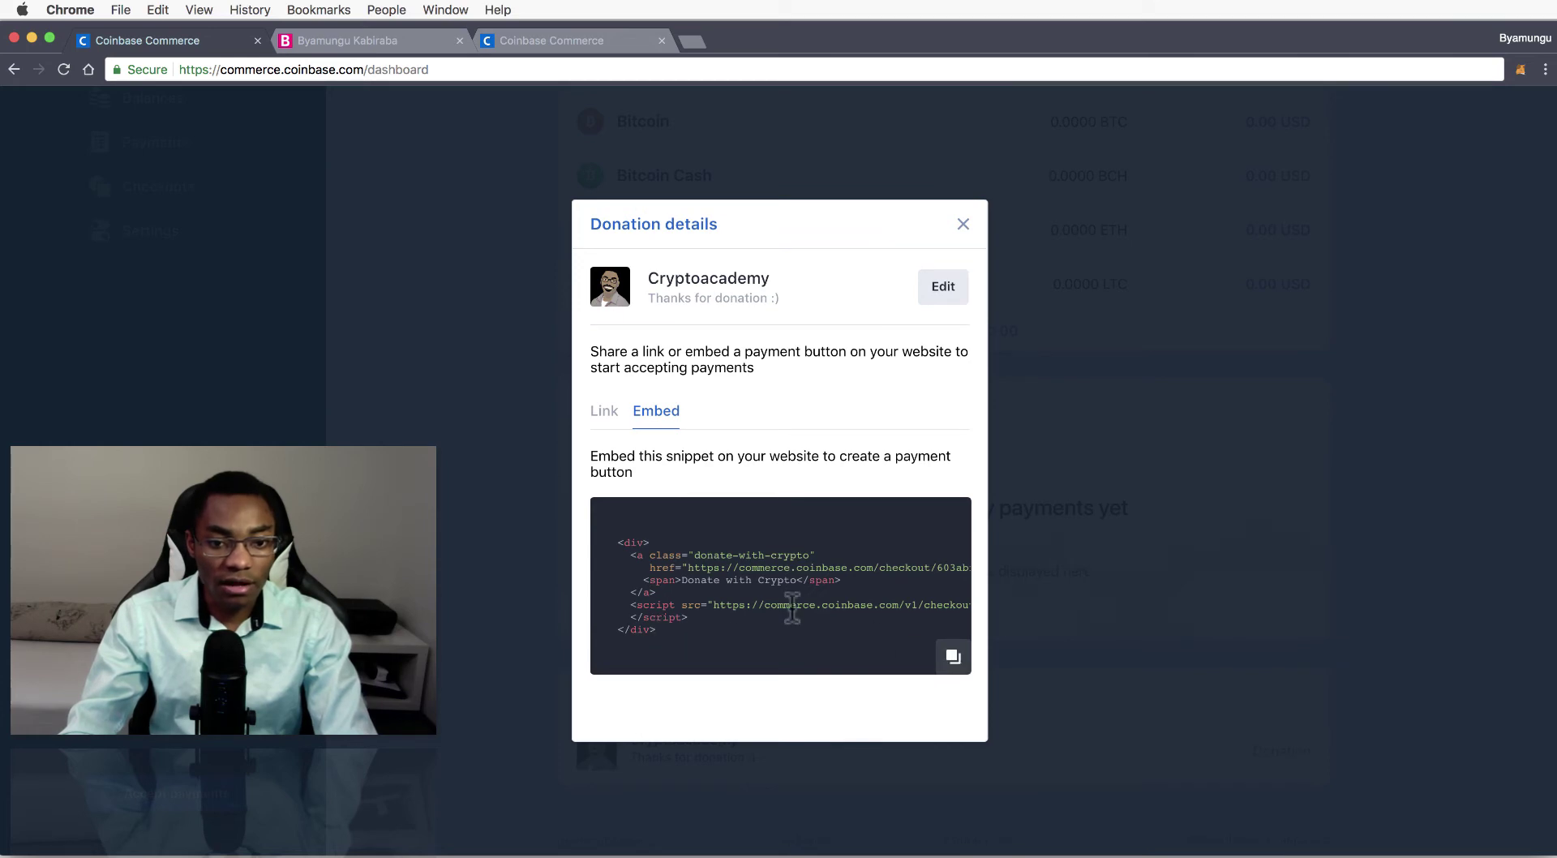
key("super+Tab")
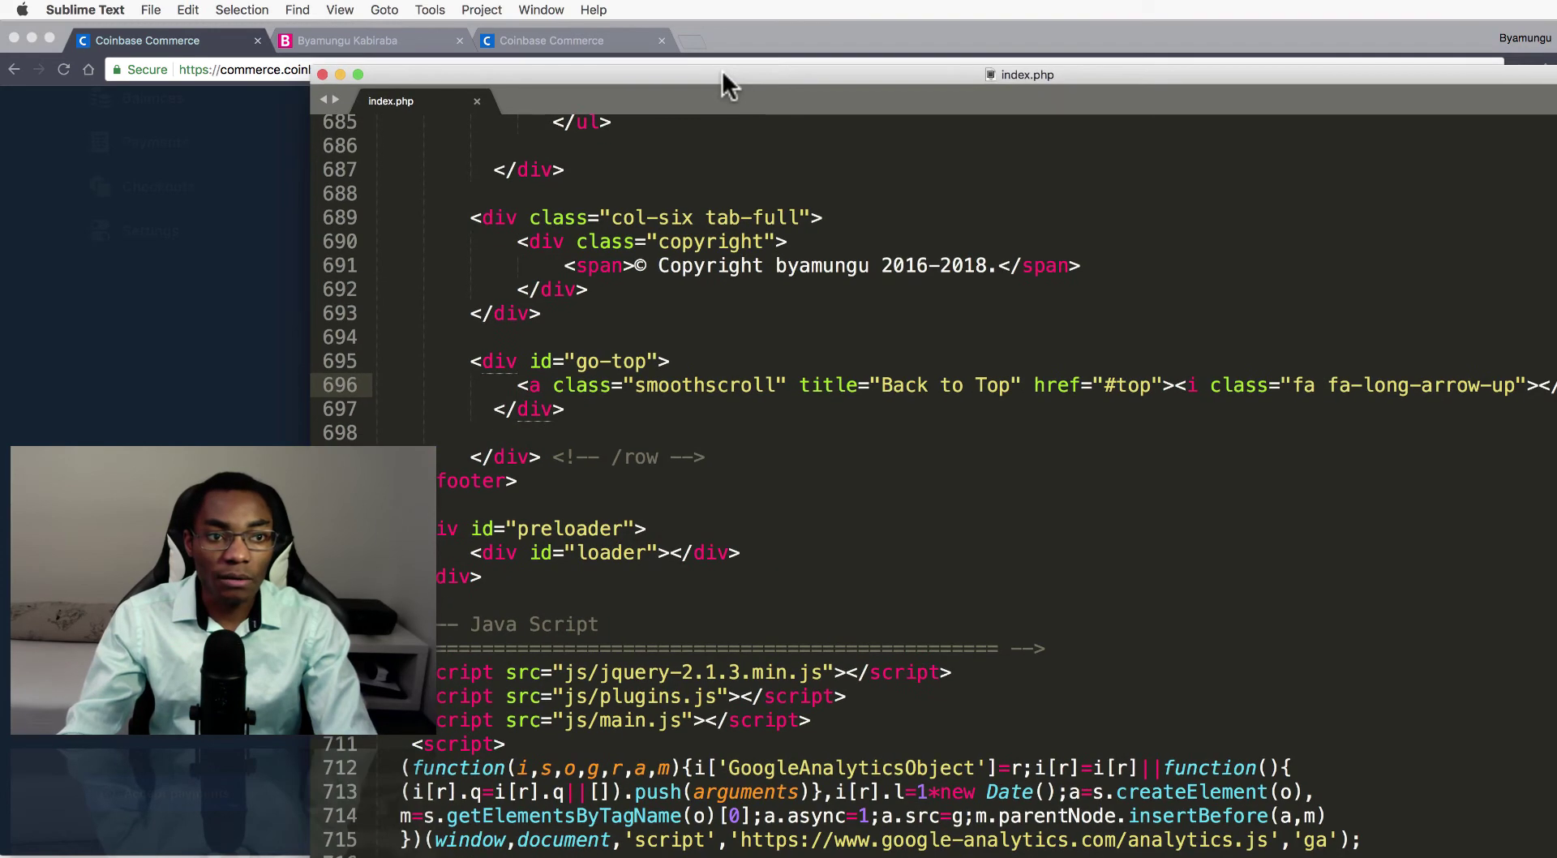
Reposition the editor window and place the cursor at the end of line 692, after the copyright block.
left_click_drag(723, 76, 460, 3)
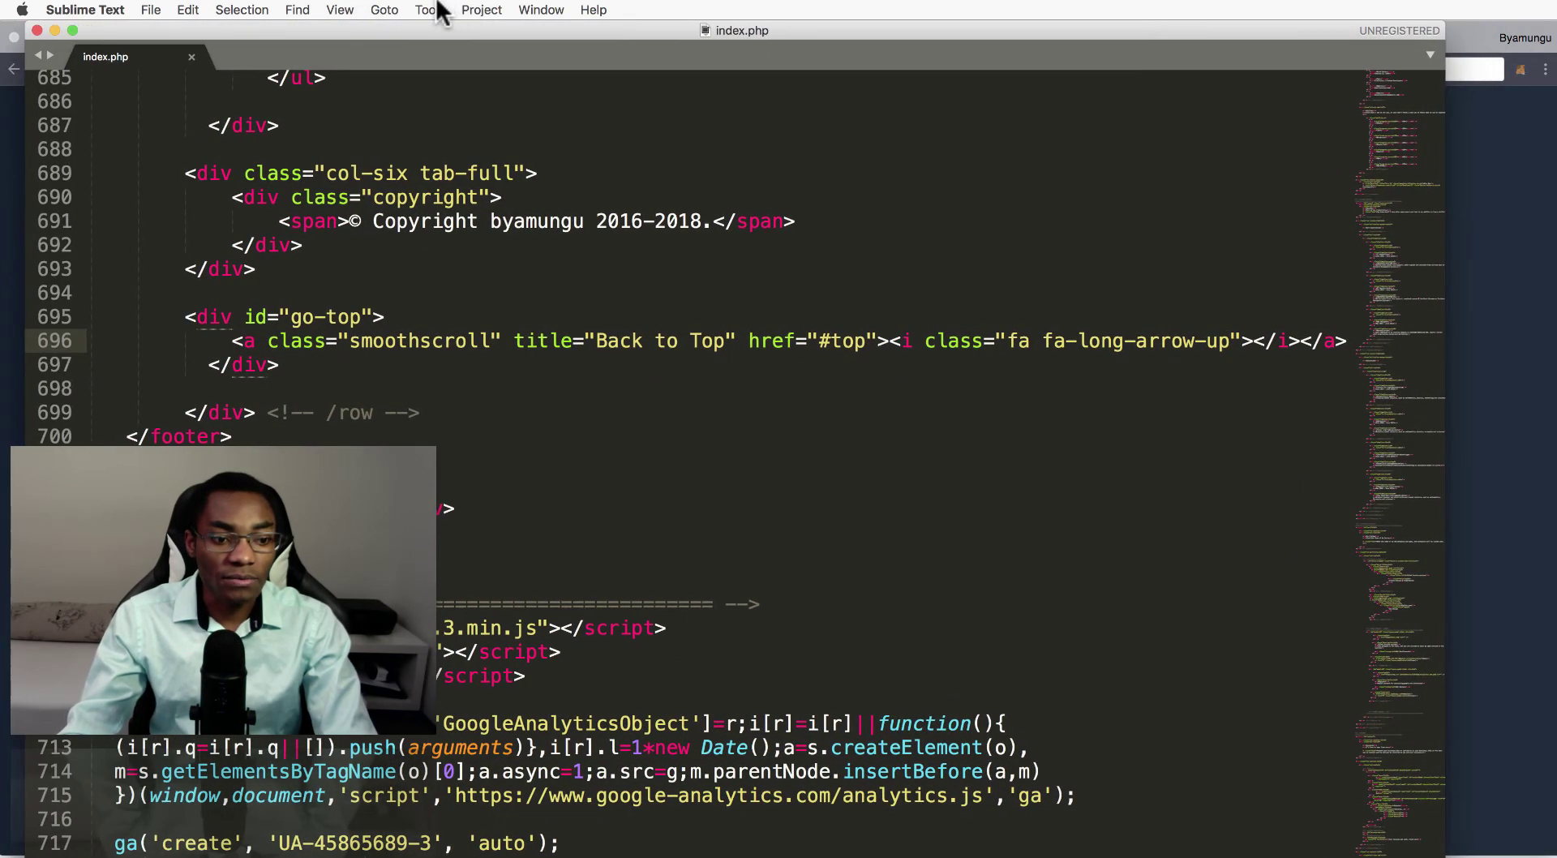
left_click_drag(605, 856, 605, 832)
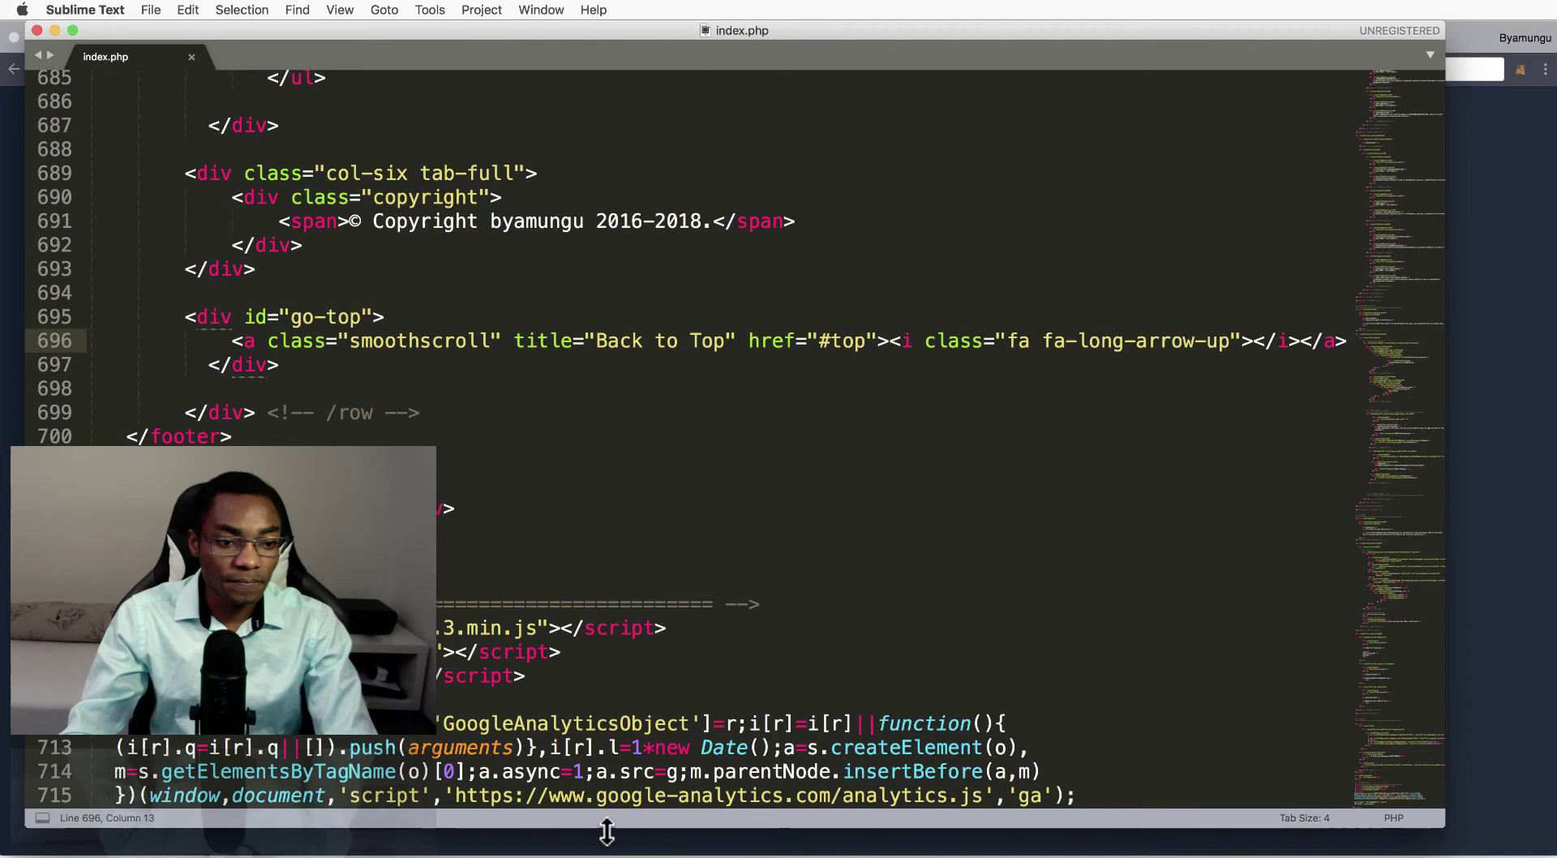
scroll(216, 422, "down", 2)
scroll(216, 422, "up", 3)
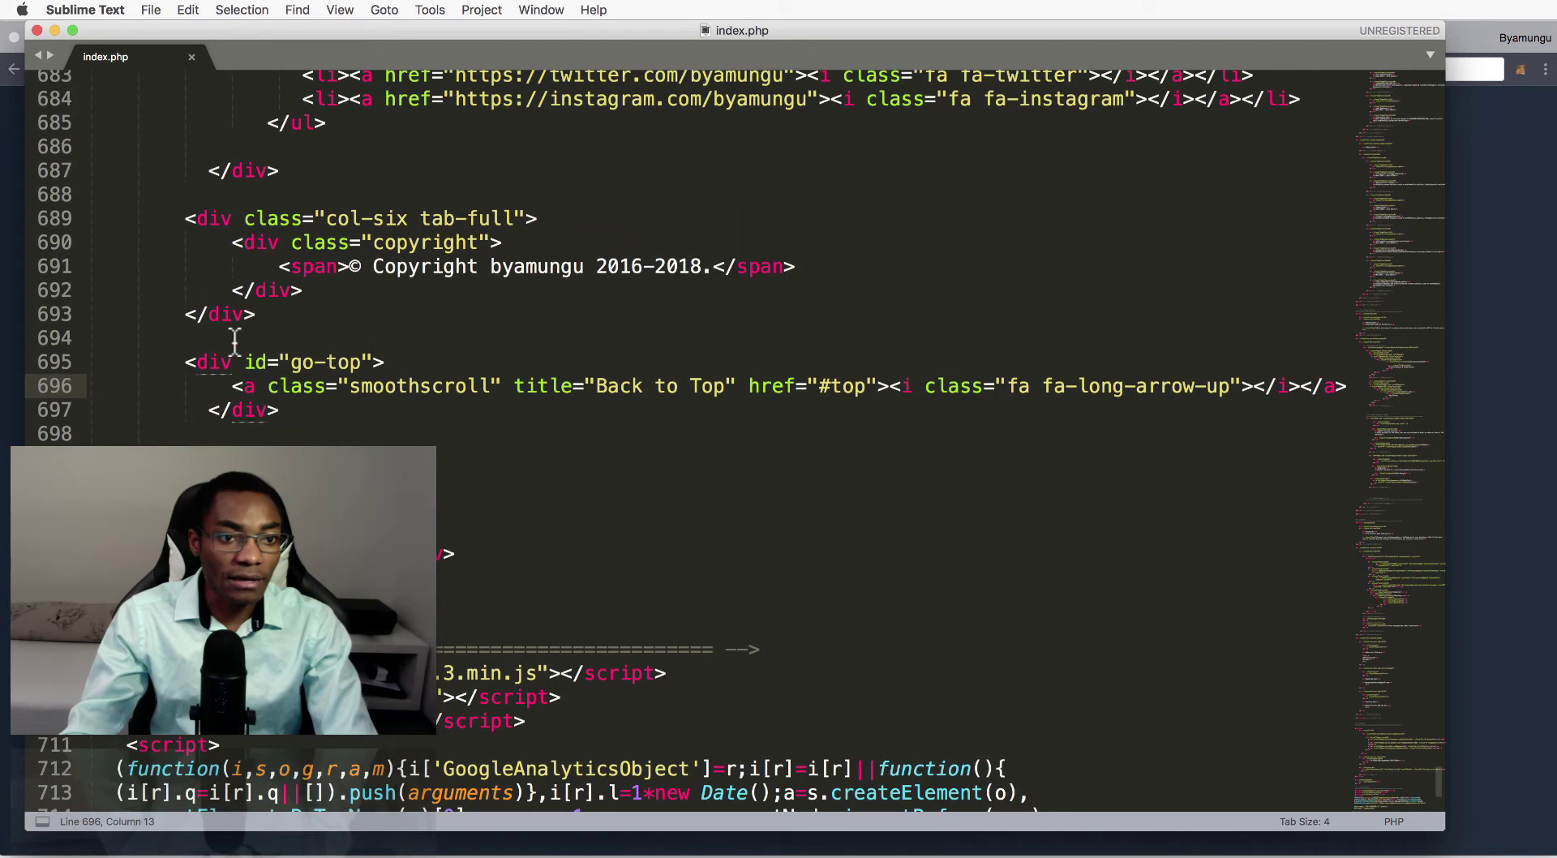
left_click(233, 339)
scroll(233, 340, "up", 3)
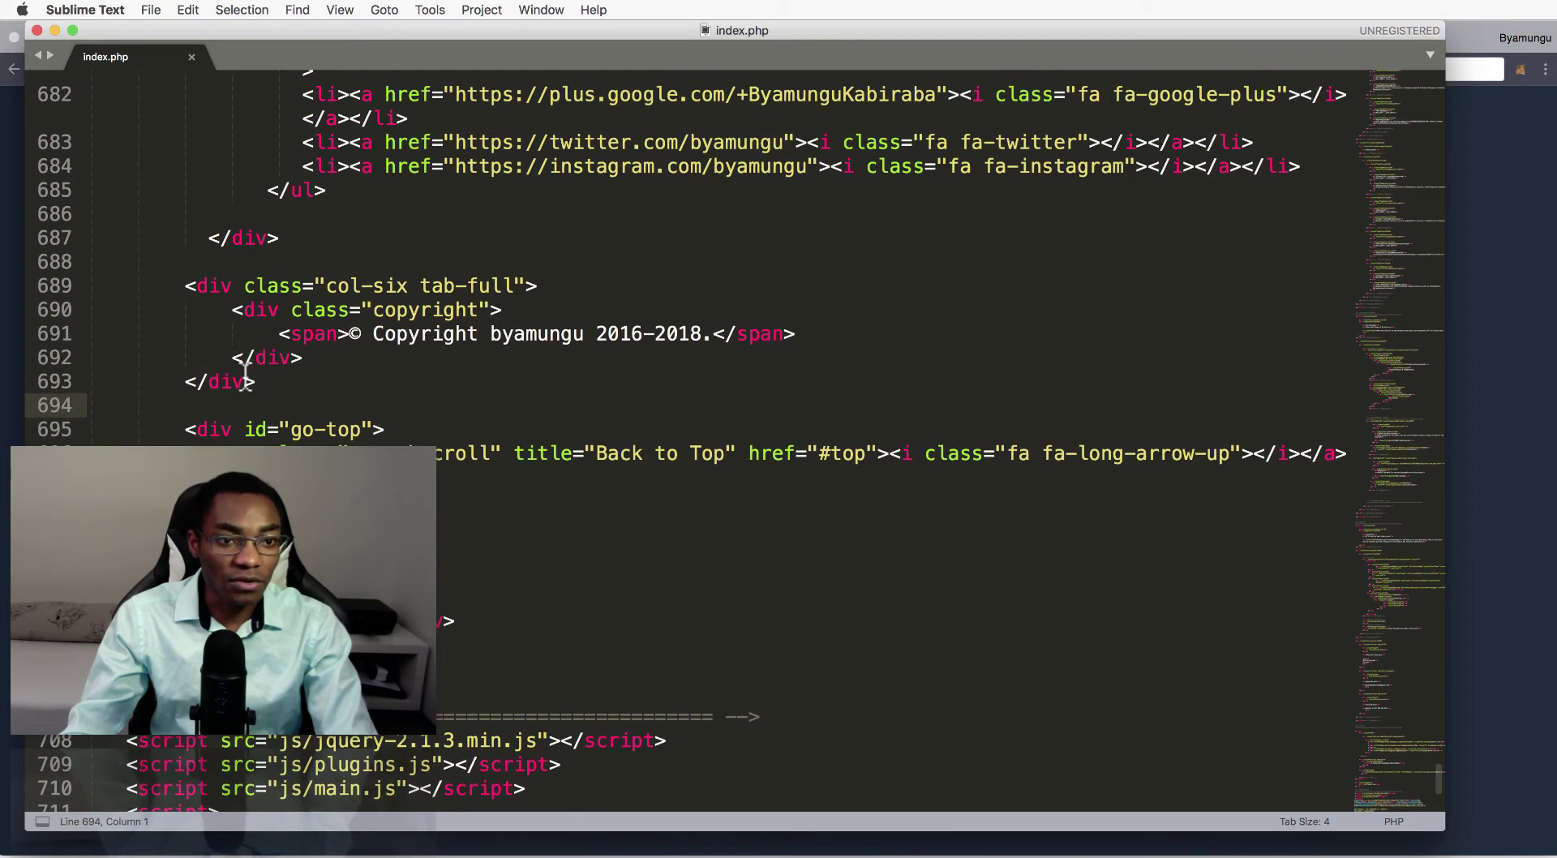
left_click(255, 359)
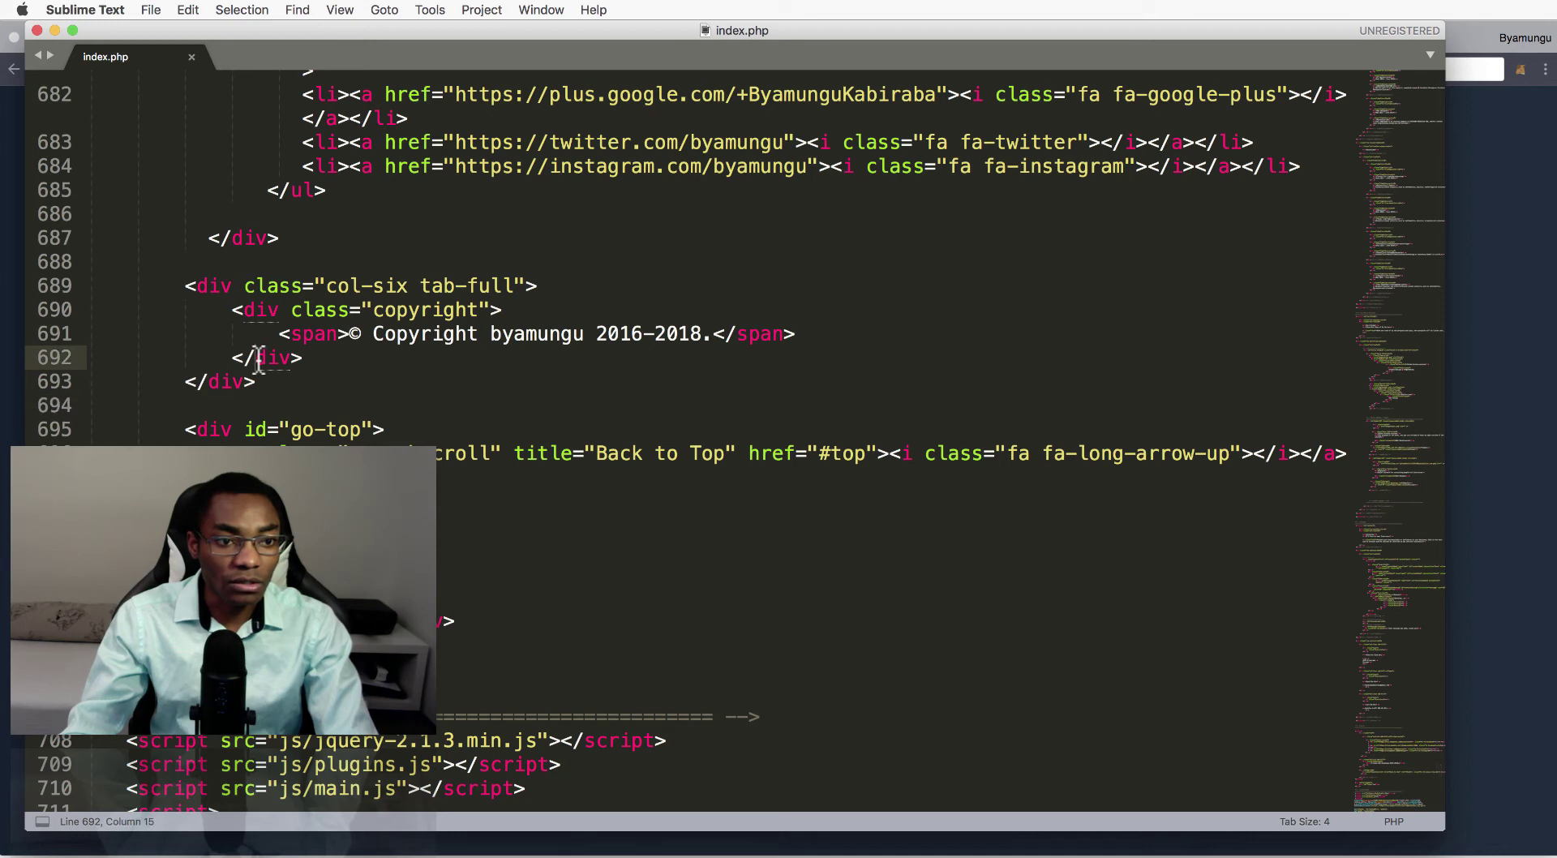
left_click(247, 409)
left_click(232, 381)
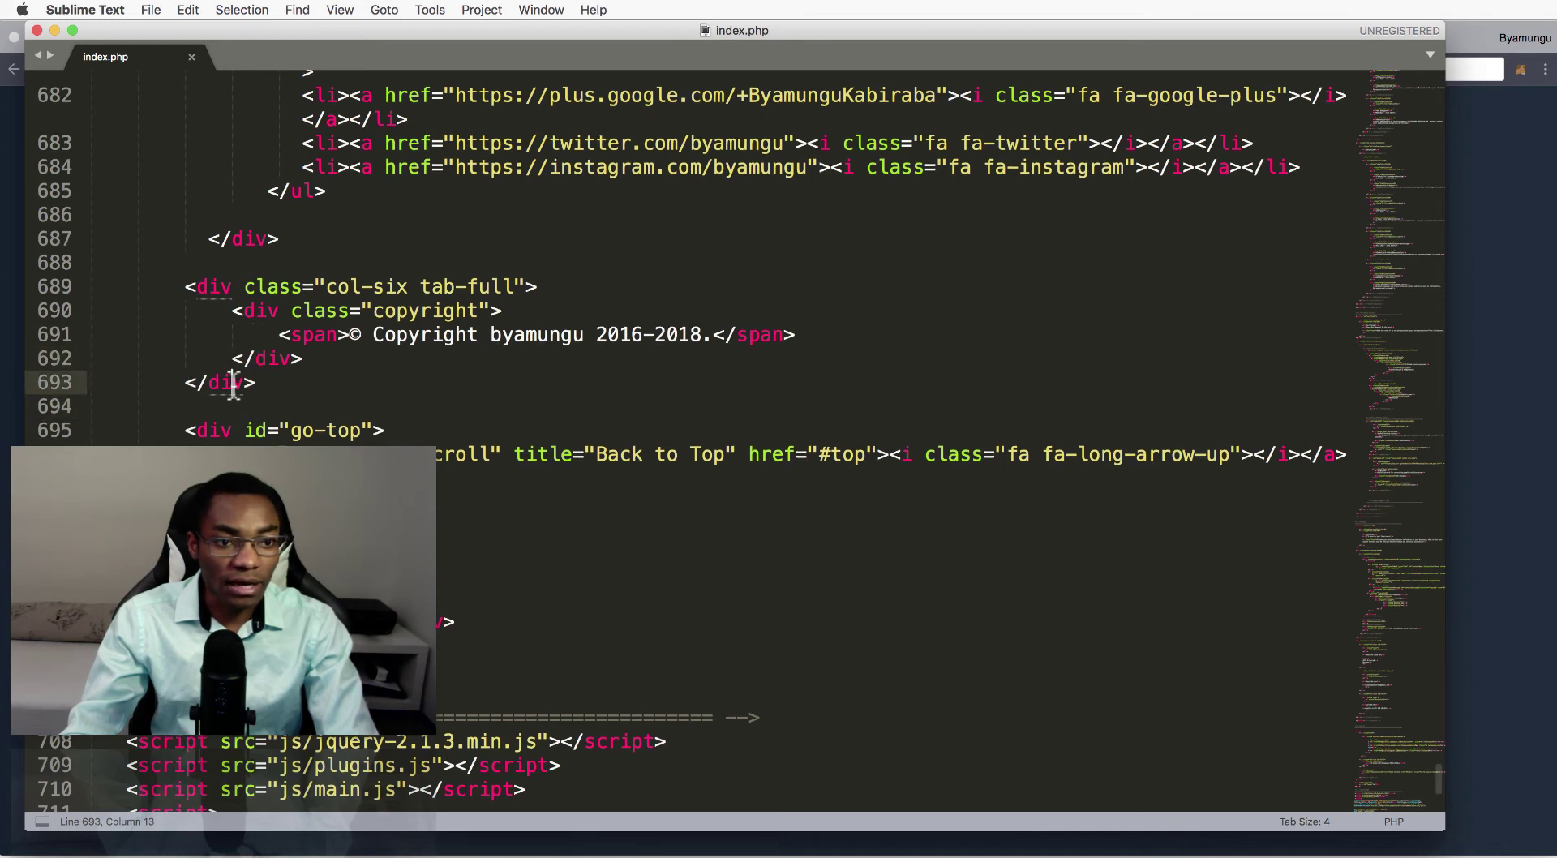
left_click(309, 361)
Paste the Coinbase donate snippet on a new line, indent it, and save index.php to the server.
key("Return")
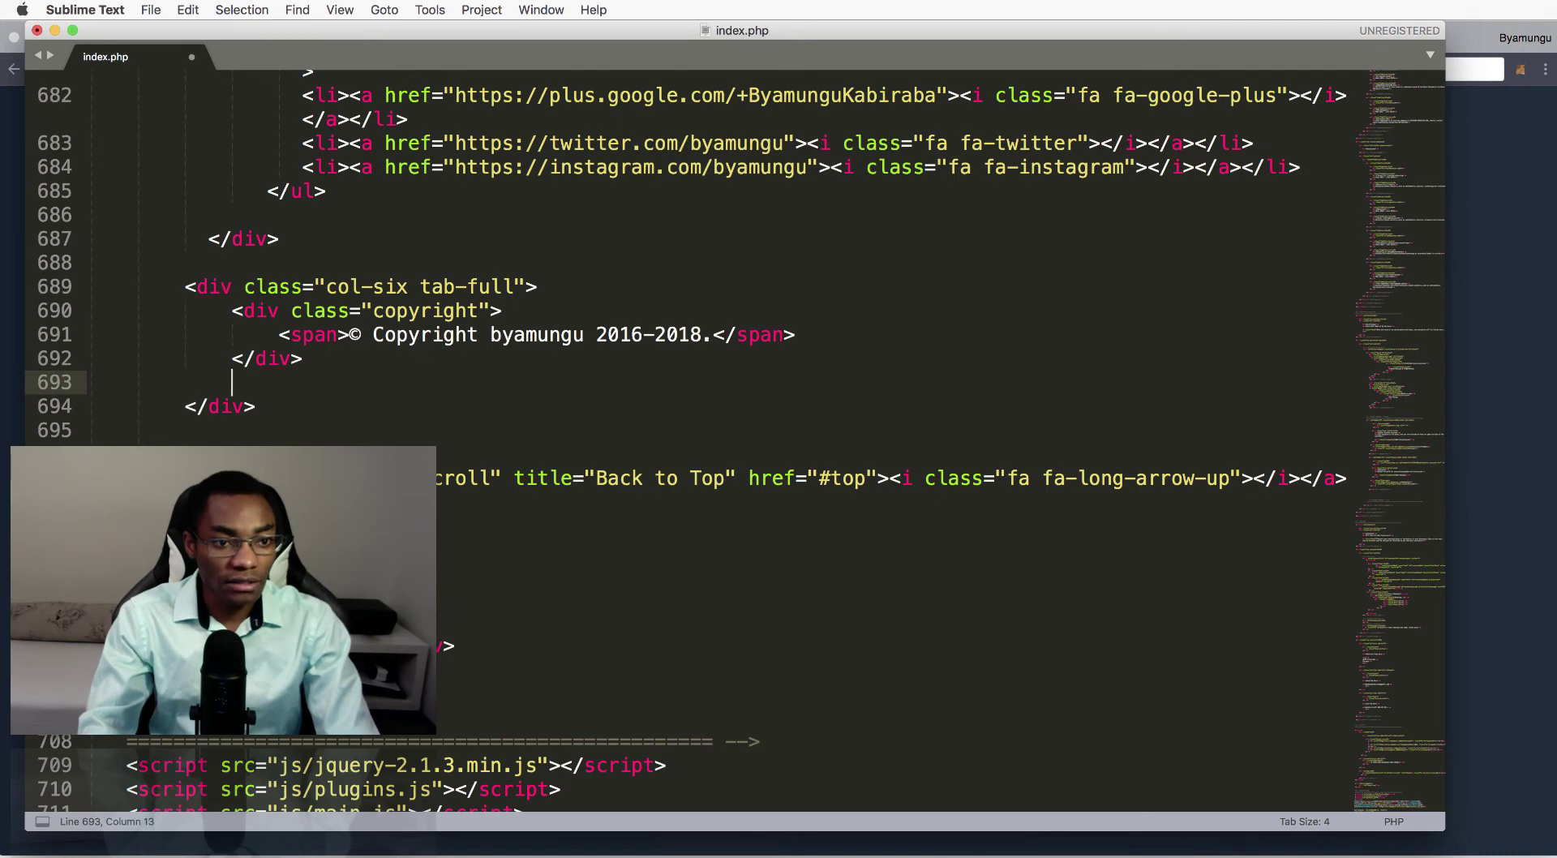
key("Return")
key("super+v")
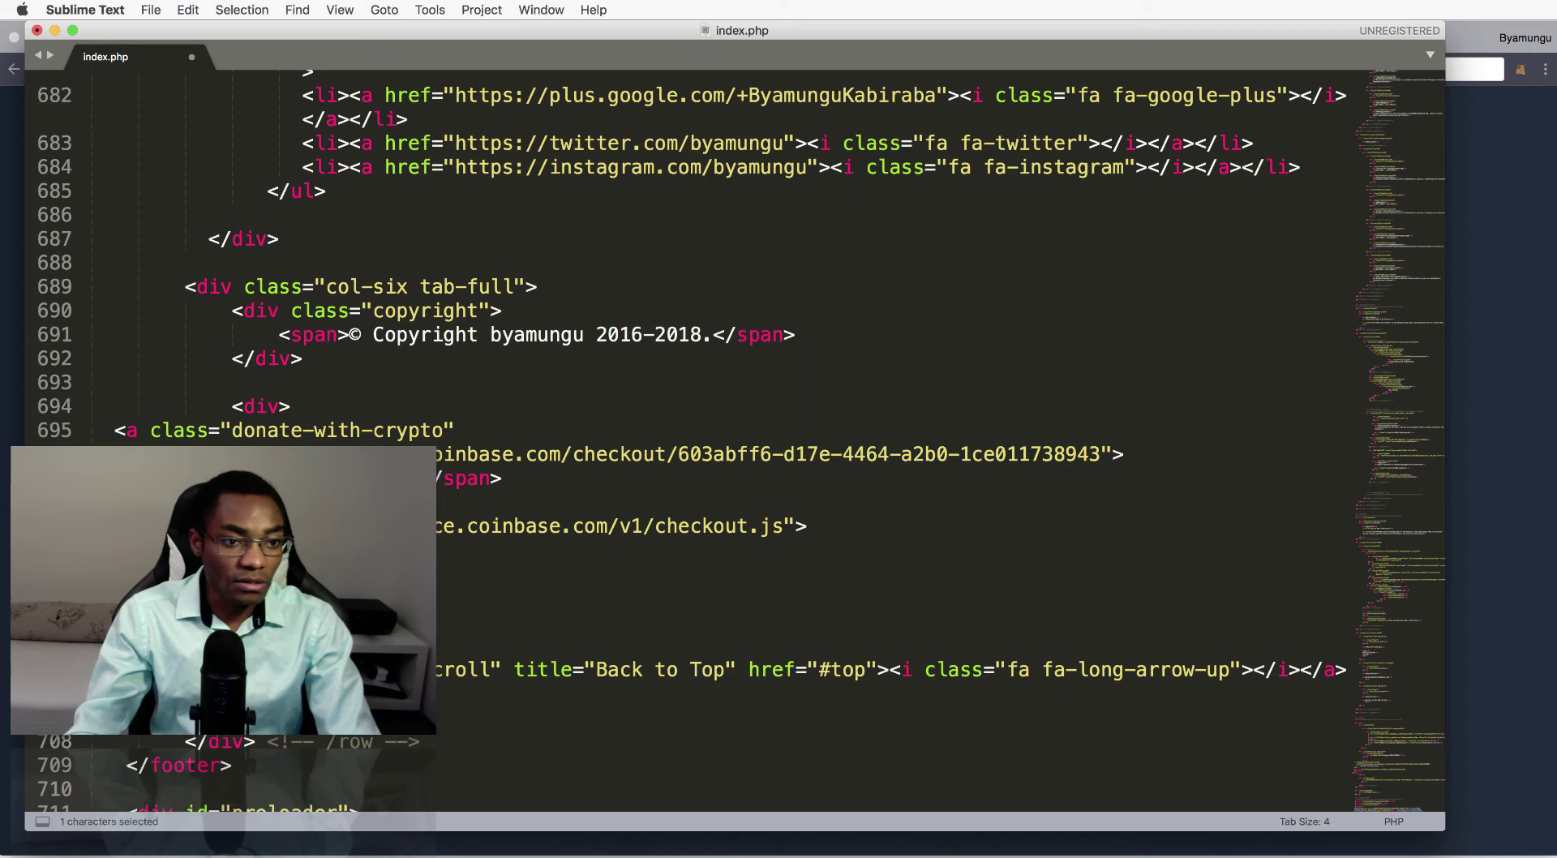
left_click(40, 431, "shift")
key("Tab")
key("Tab")
key("Tab")
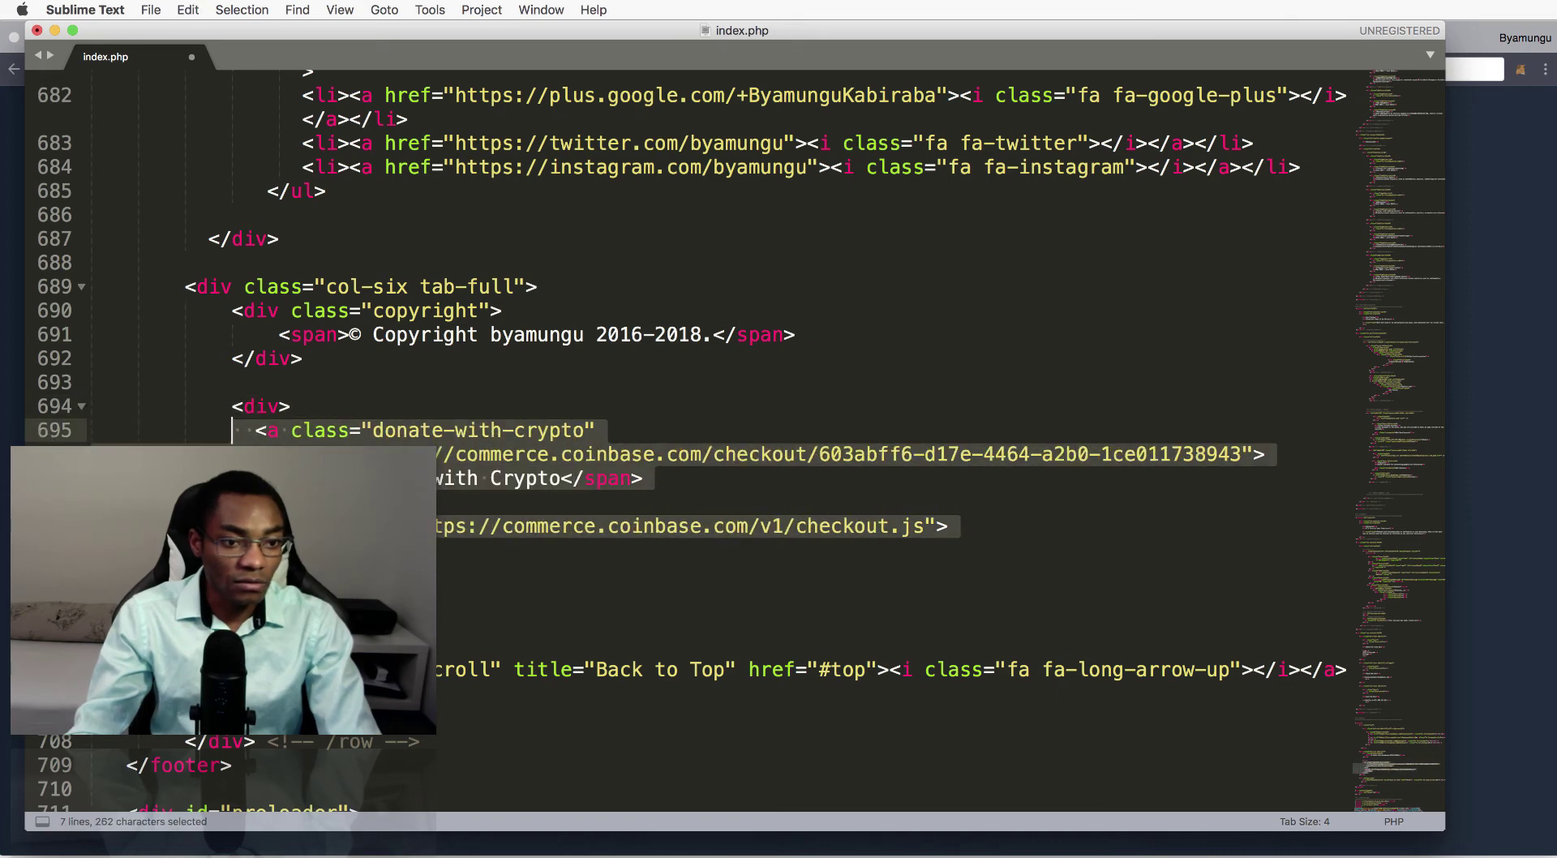
left_click(537, 628)
key("super+s")
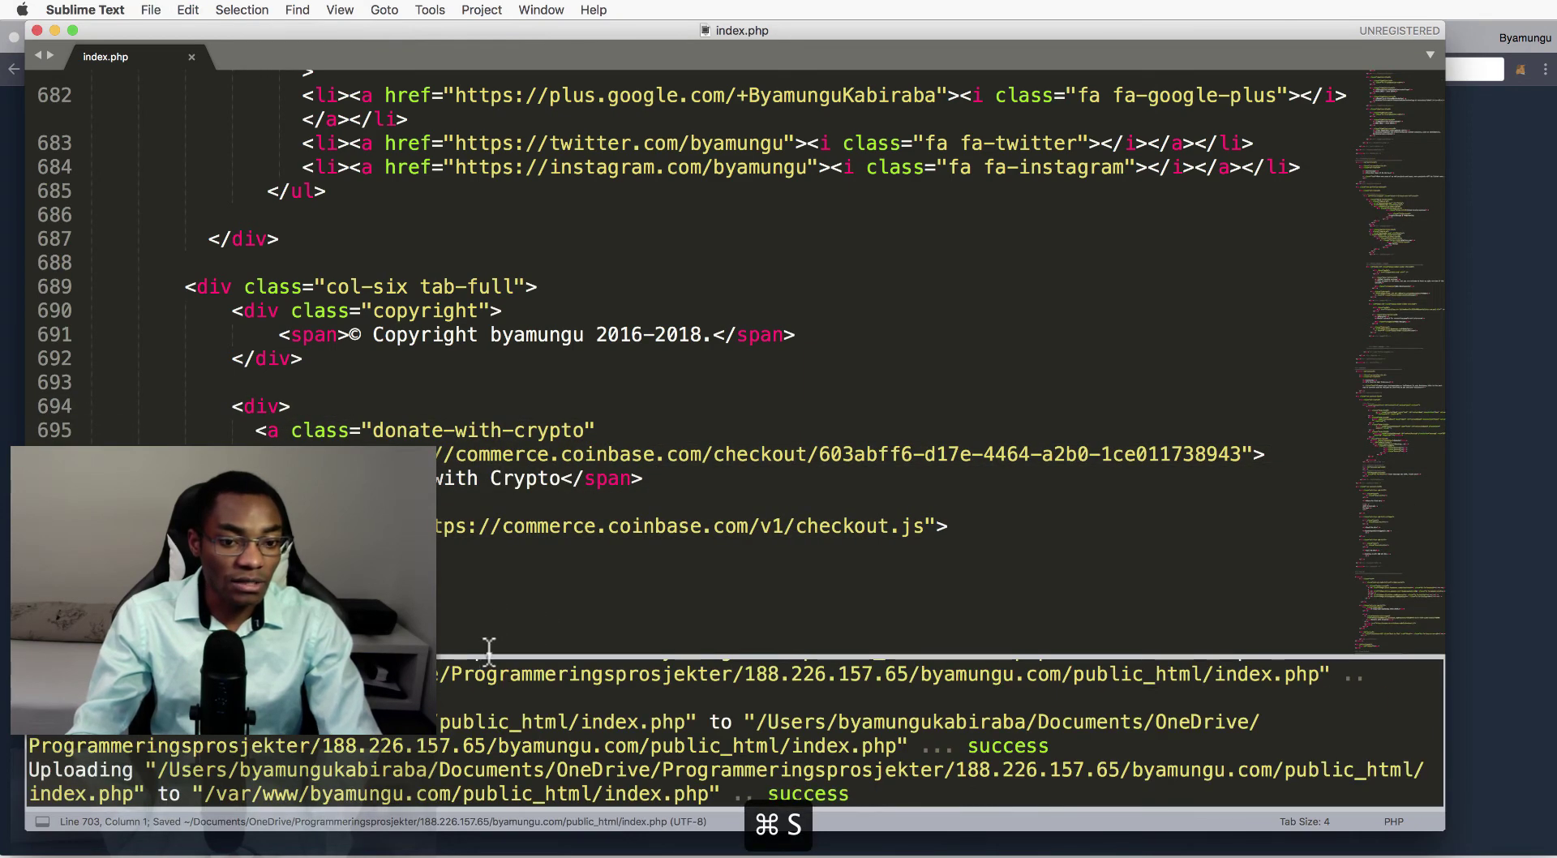
Reload byamungu.com in Chrome to show the Donate with Crypto button in the footer.
left_click(1515, 173)
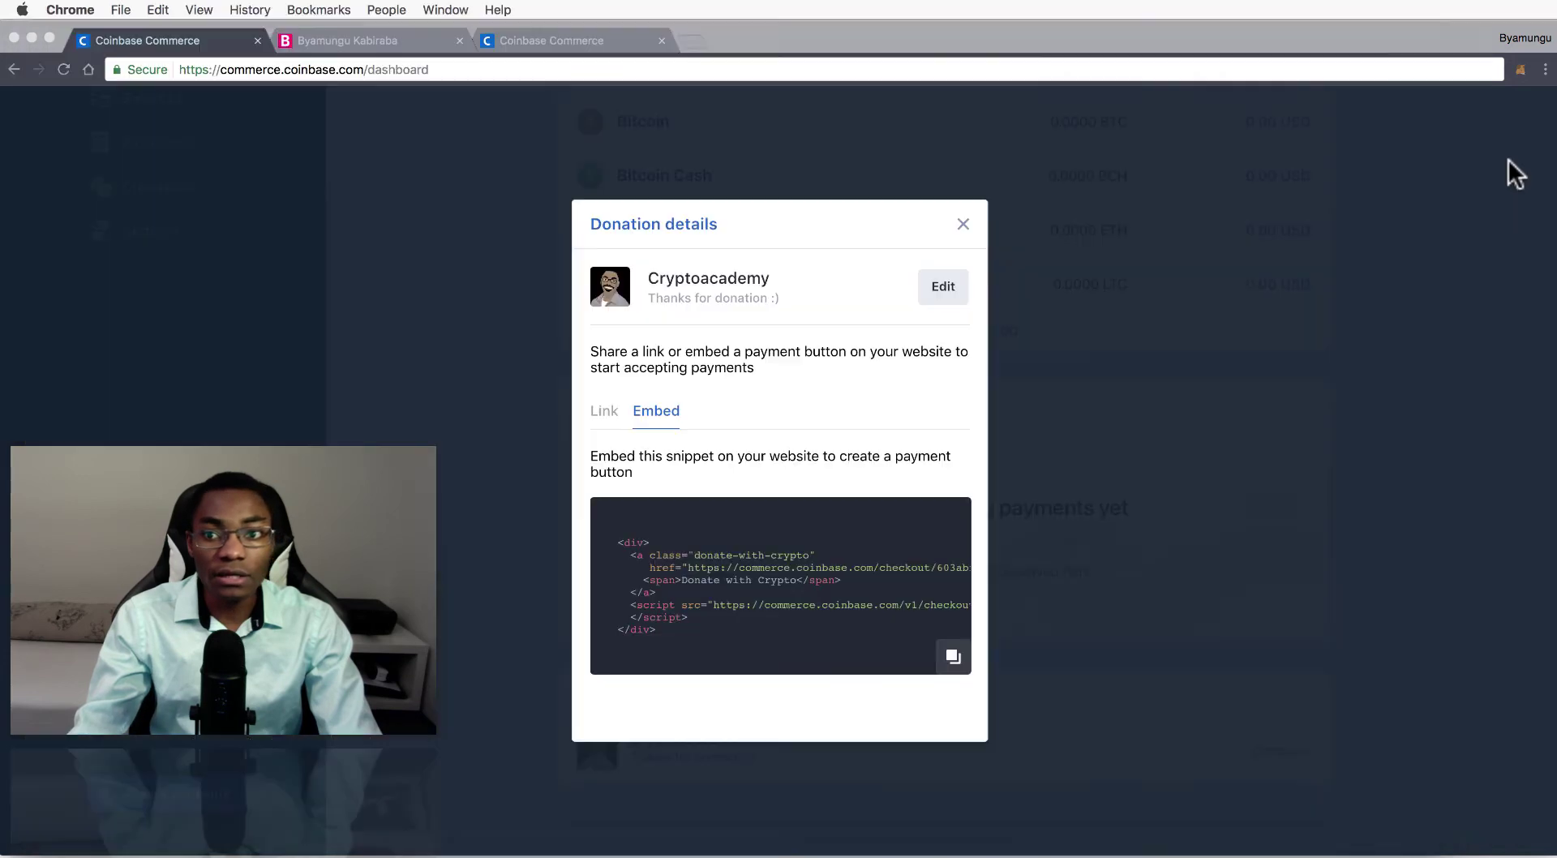
left_click(381, 40)
scroll(454, 276, "down", 10)
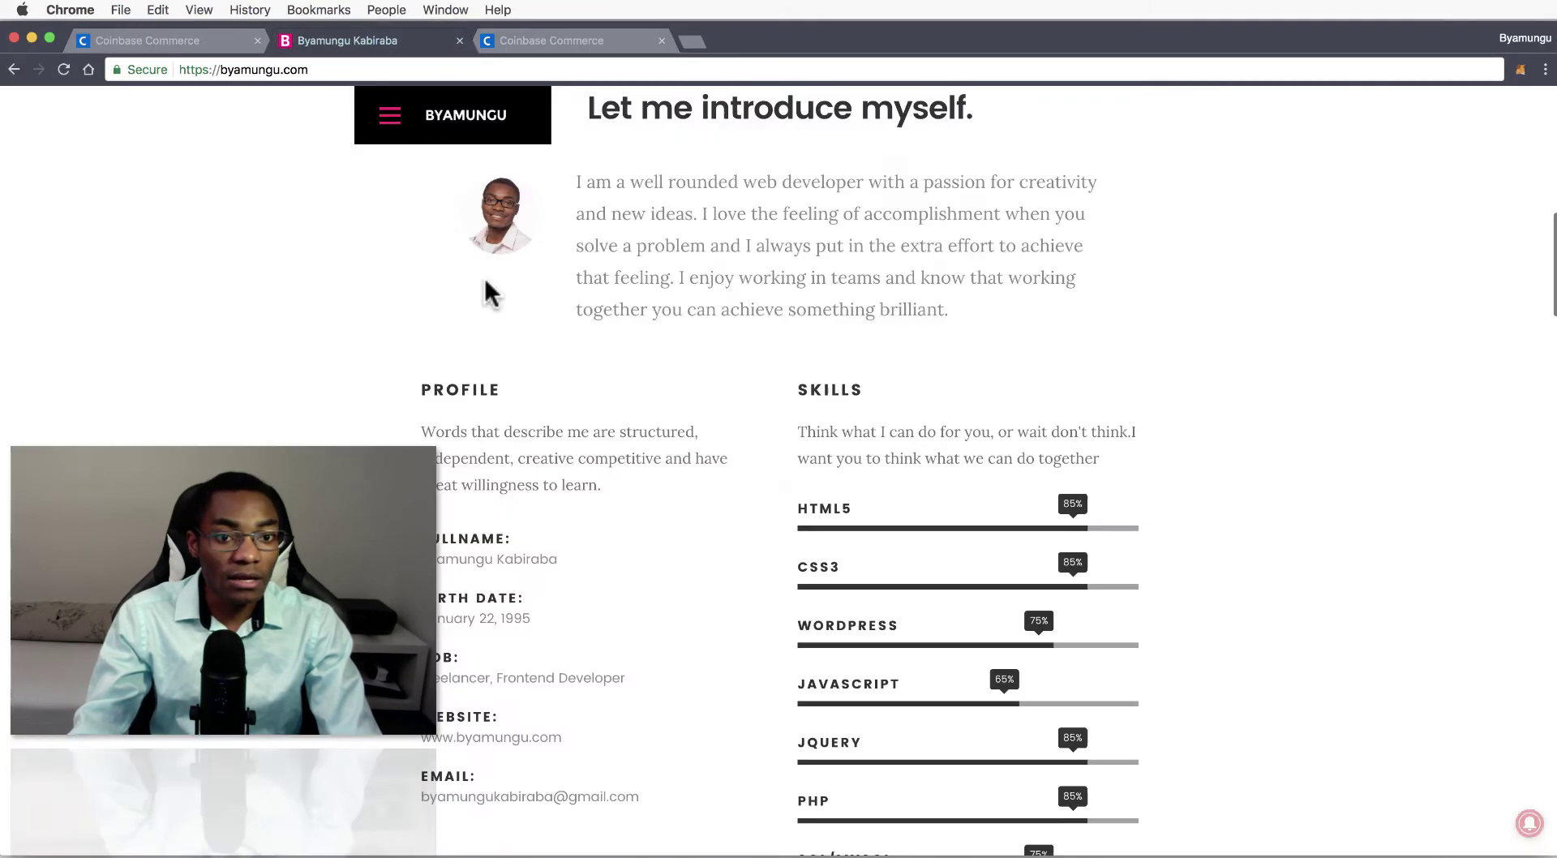
scroll(485, 279, "down", 15)
left_click(64, 68)
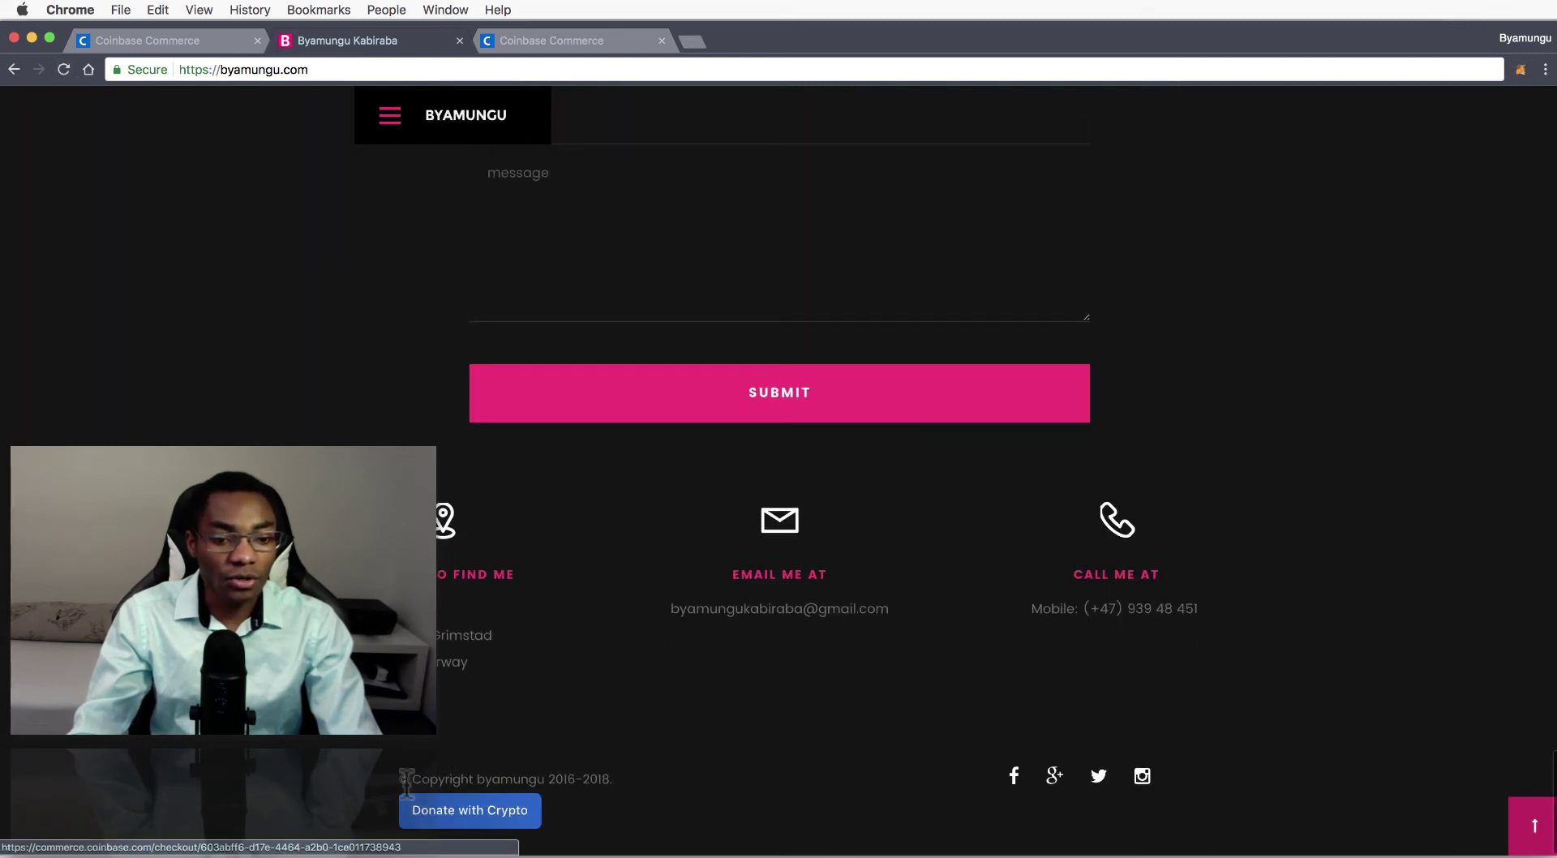
Open the Cryptoacademy donation checkout, try Bitcoin Cash, then return to the currency choices.
left_click(477, 823)
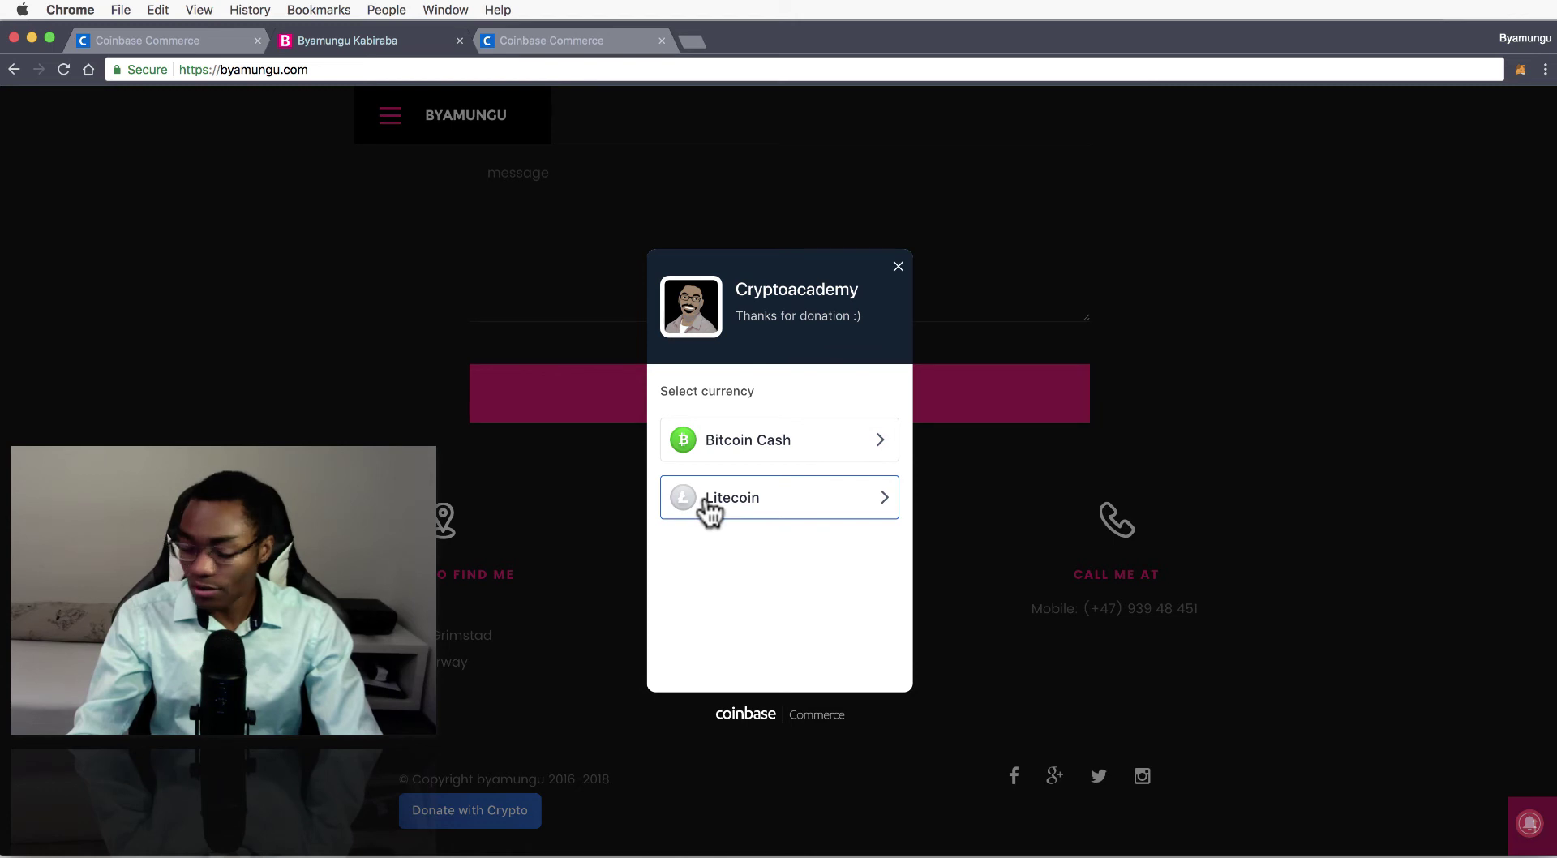
left_click(738, 460)
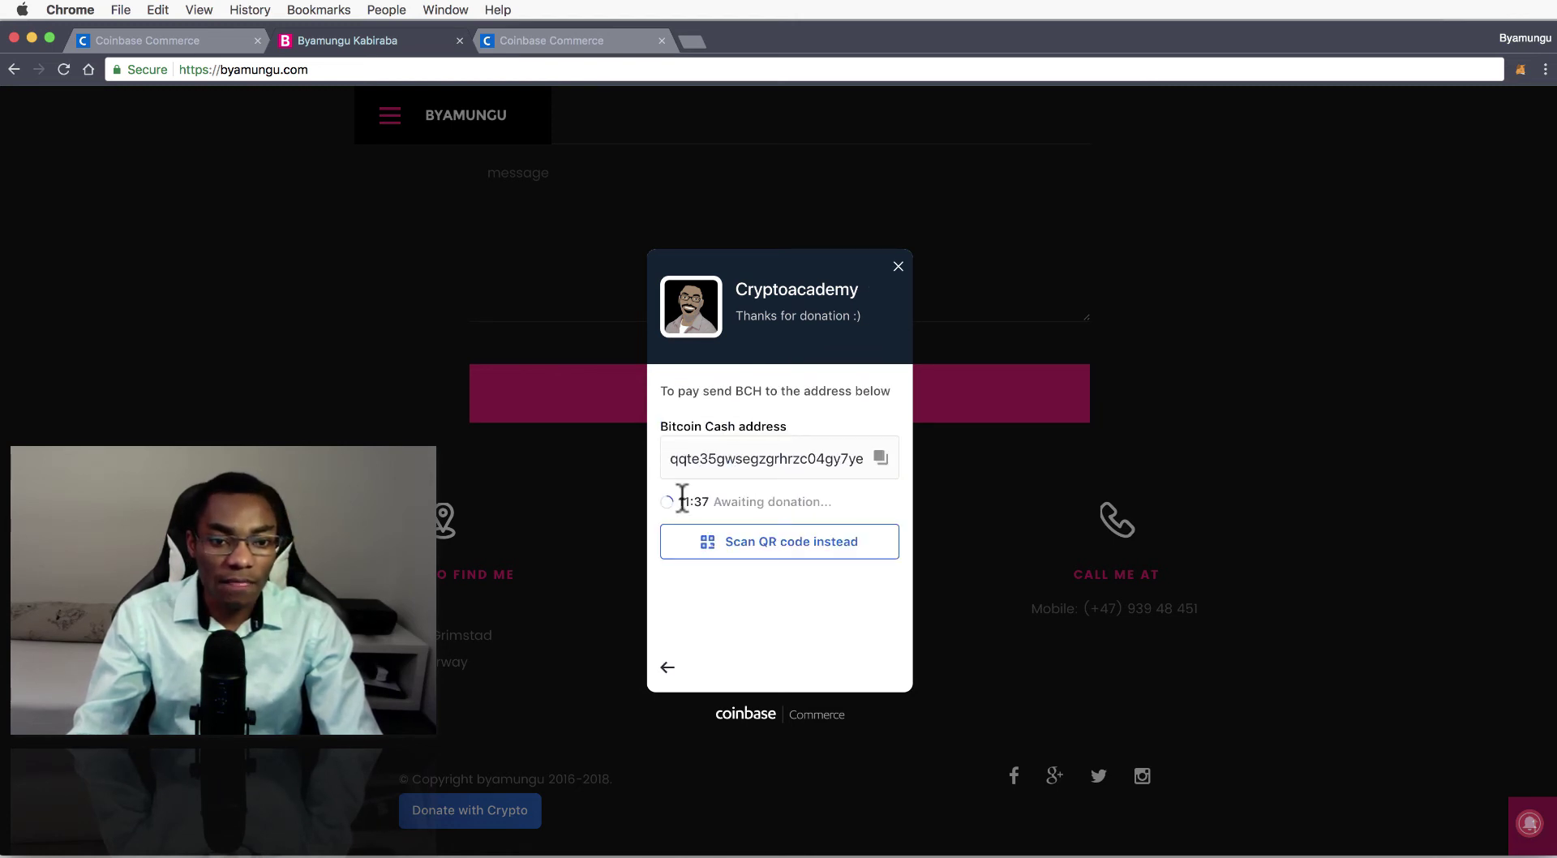
left_click(665, 663)
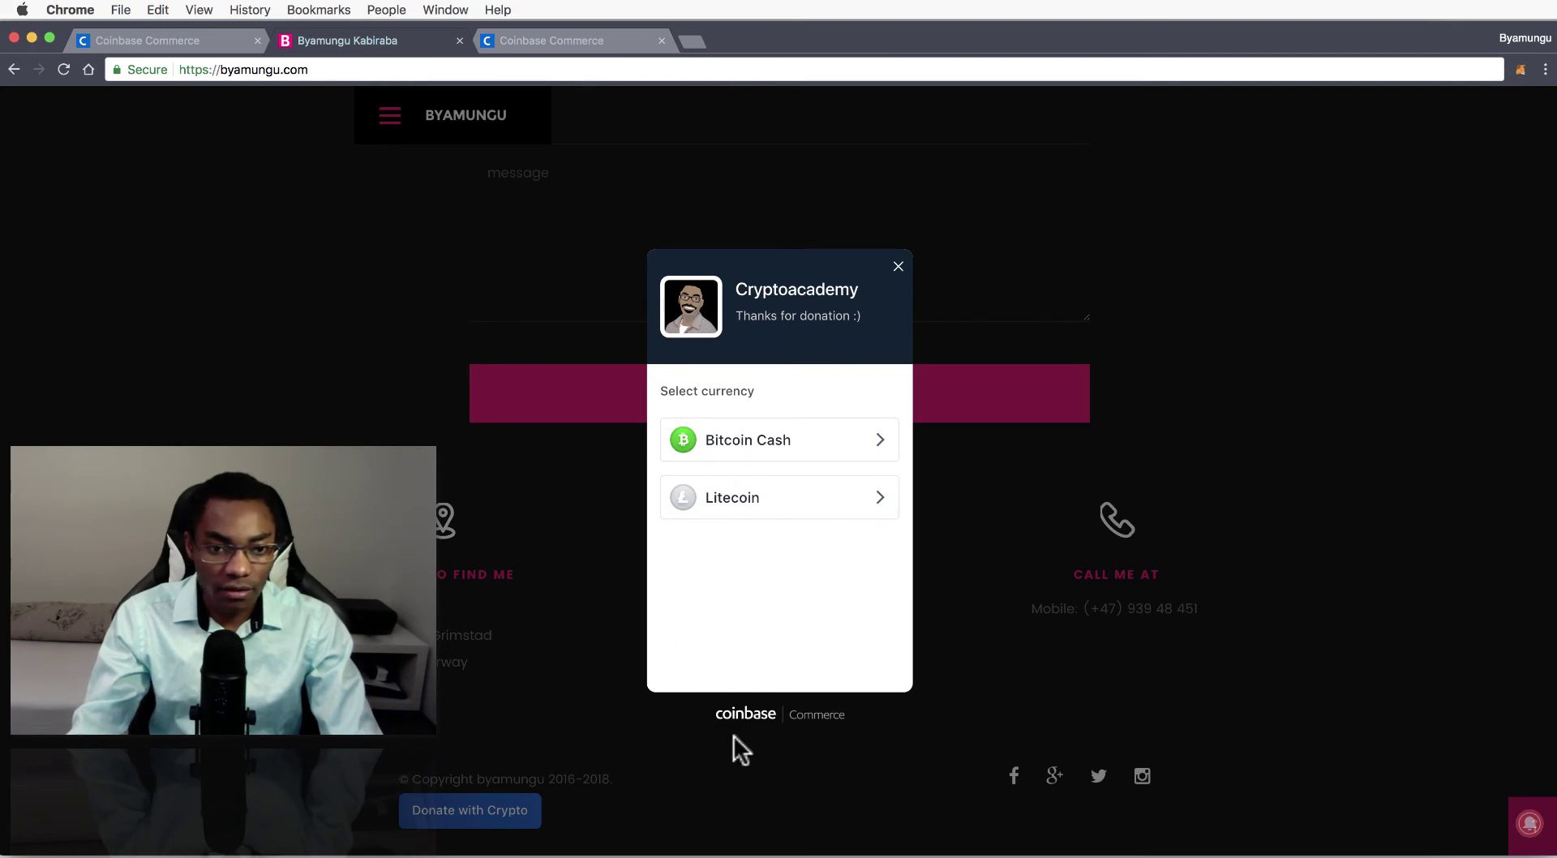
Launch Exodus via Spotlight and show the Litecoin wallet with its 0.0484211 LTC balance.
key("super+space")
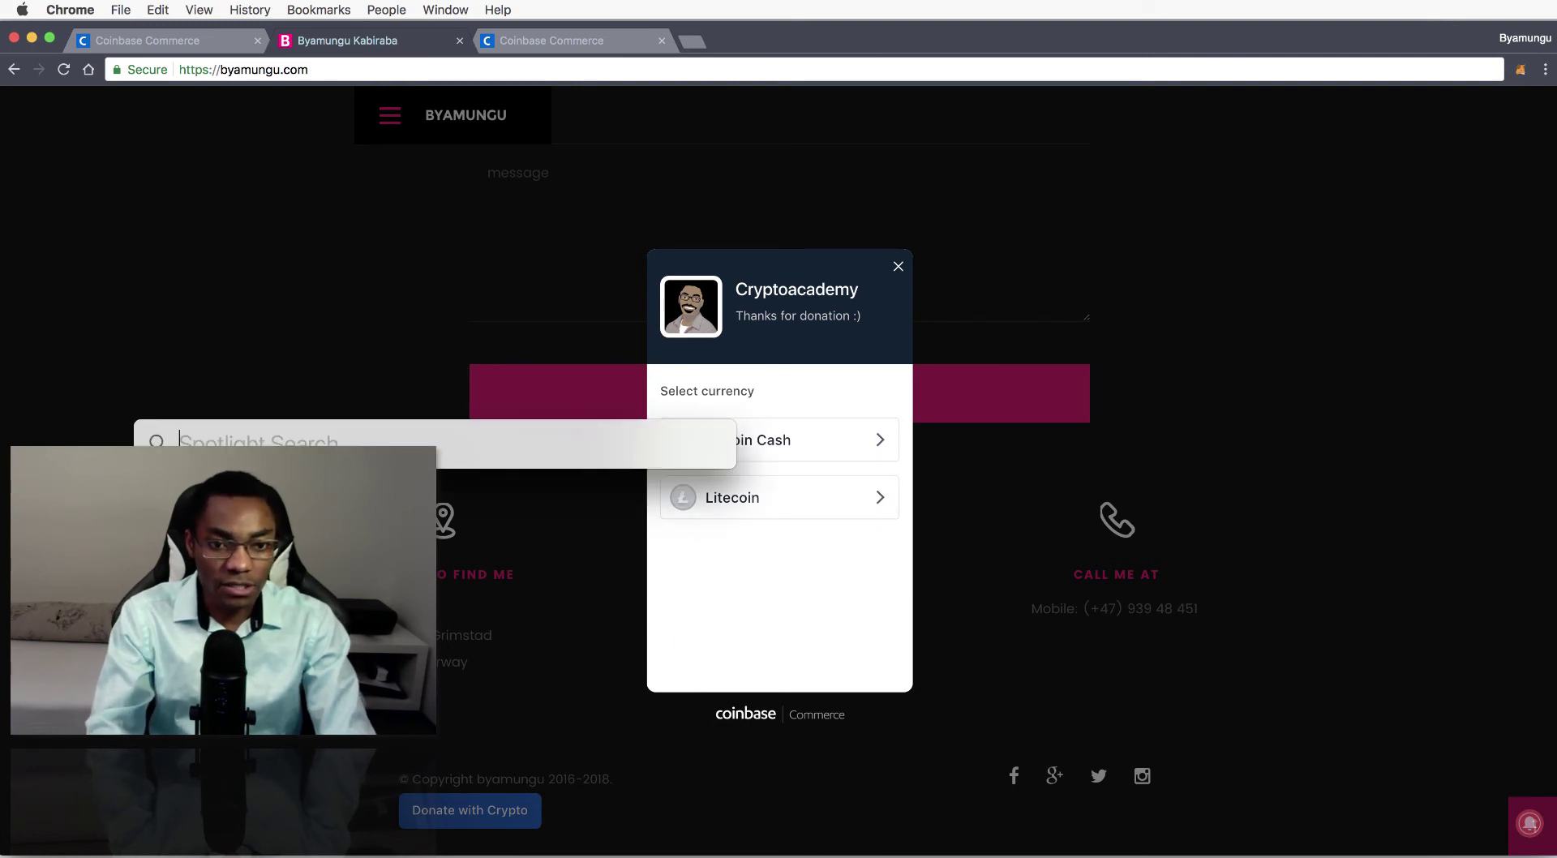
type("exodus")
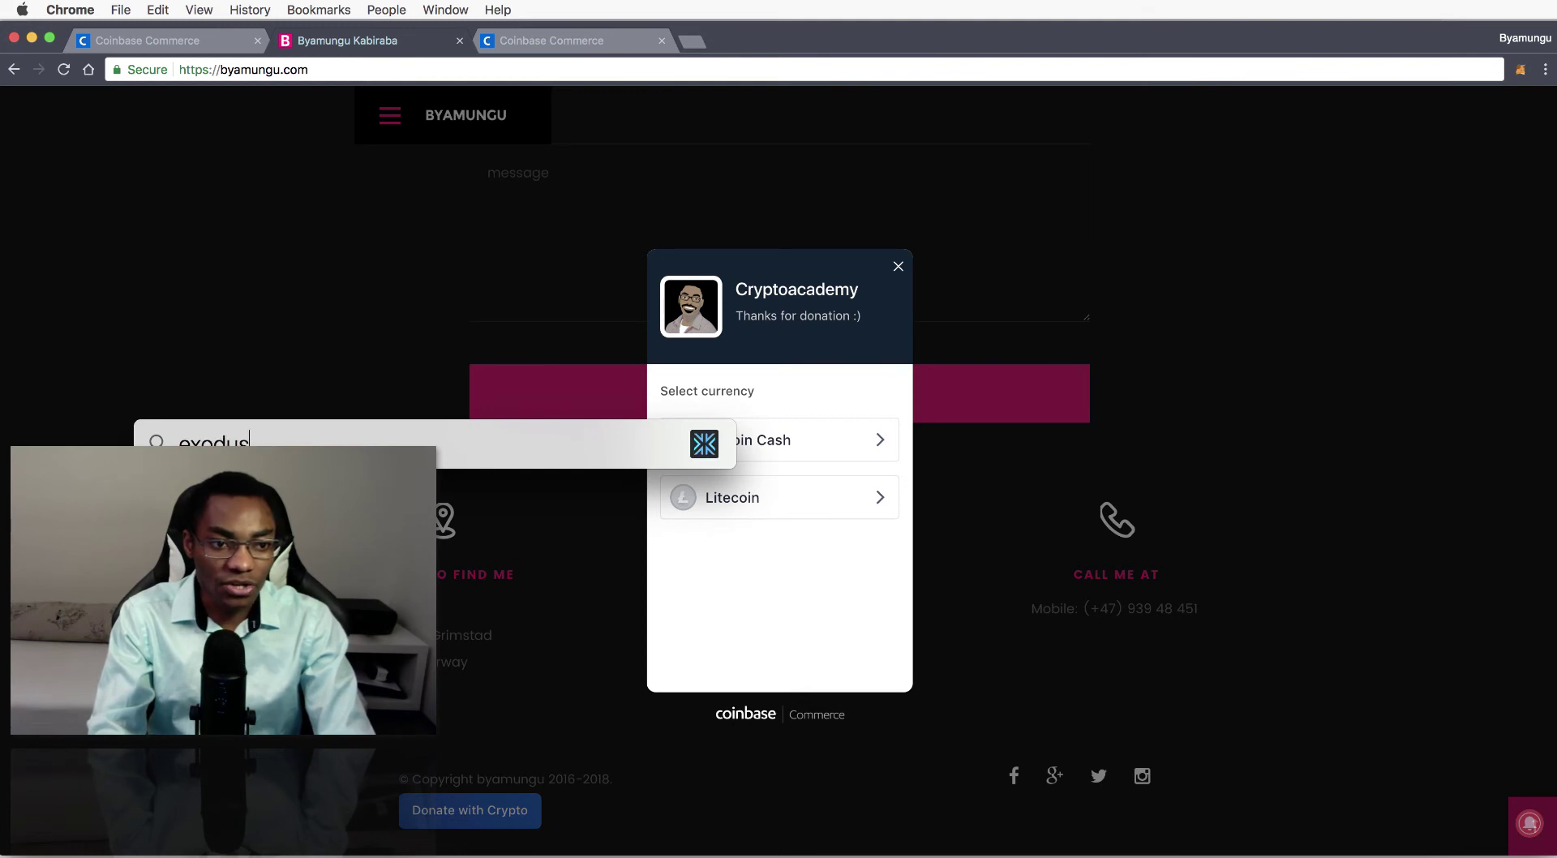
key("Return")
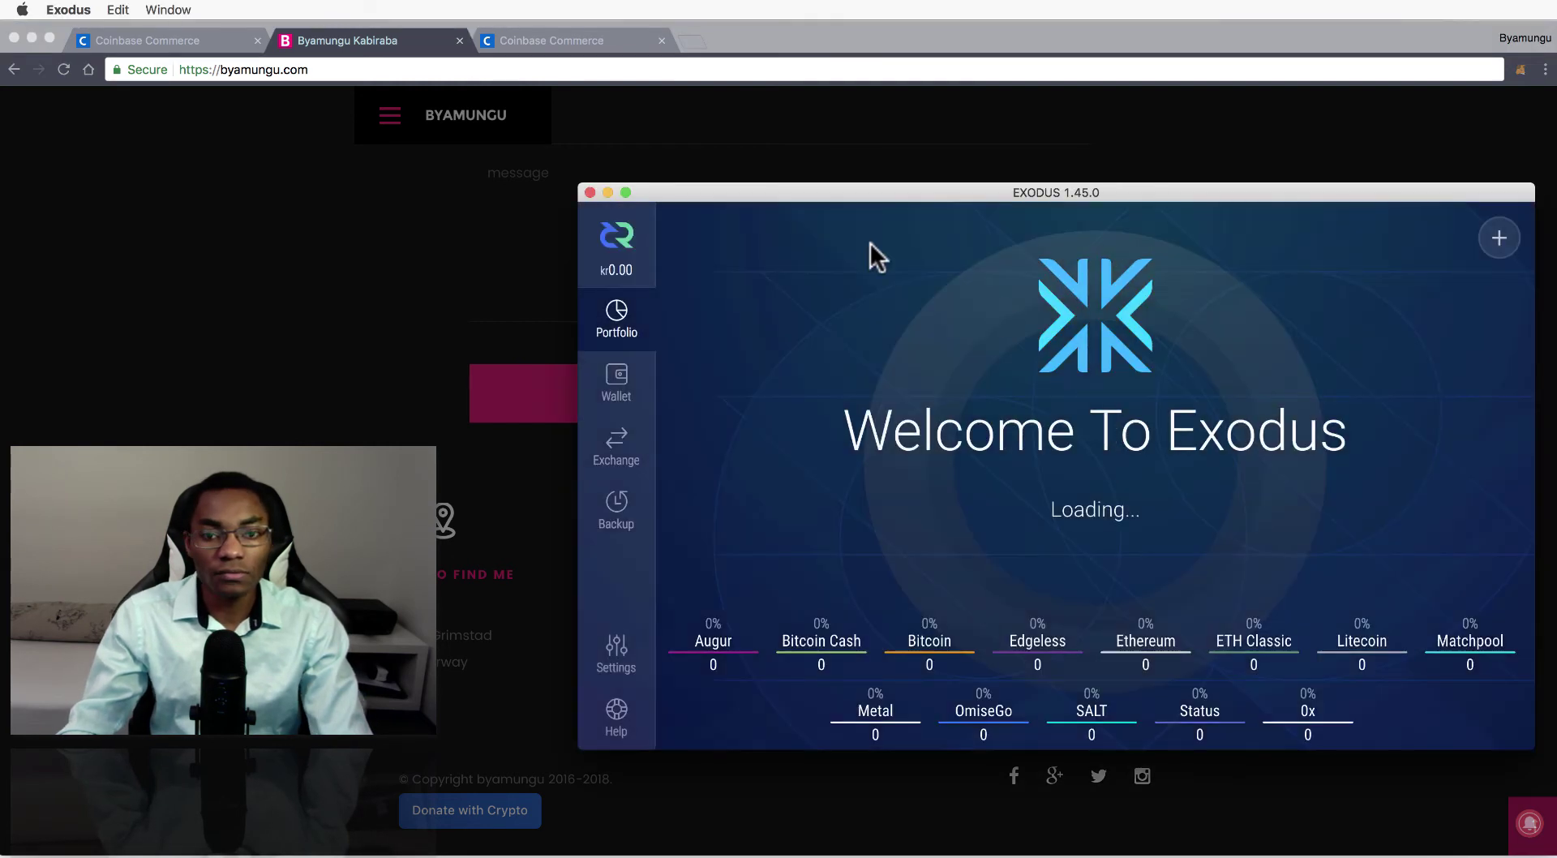
left_click_drag(903, 192, 759, 143)
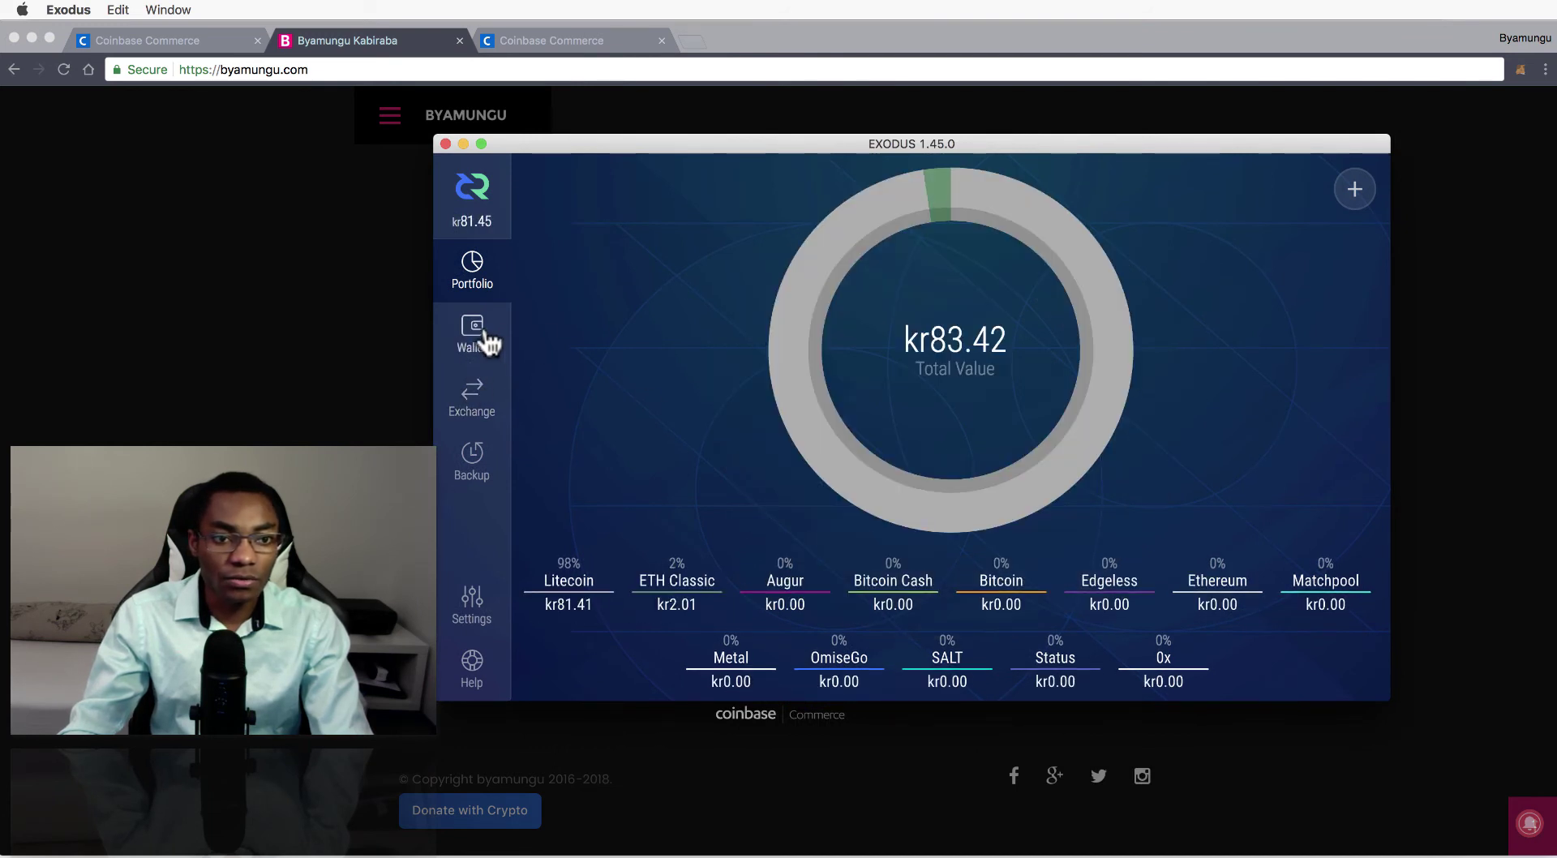
left_click(472, 402)
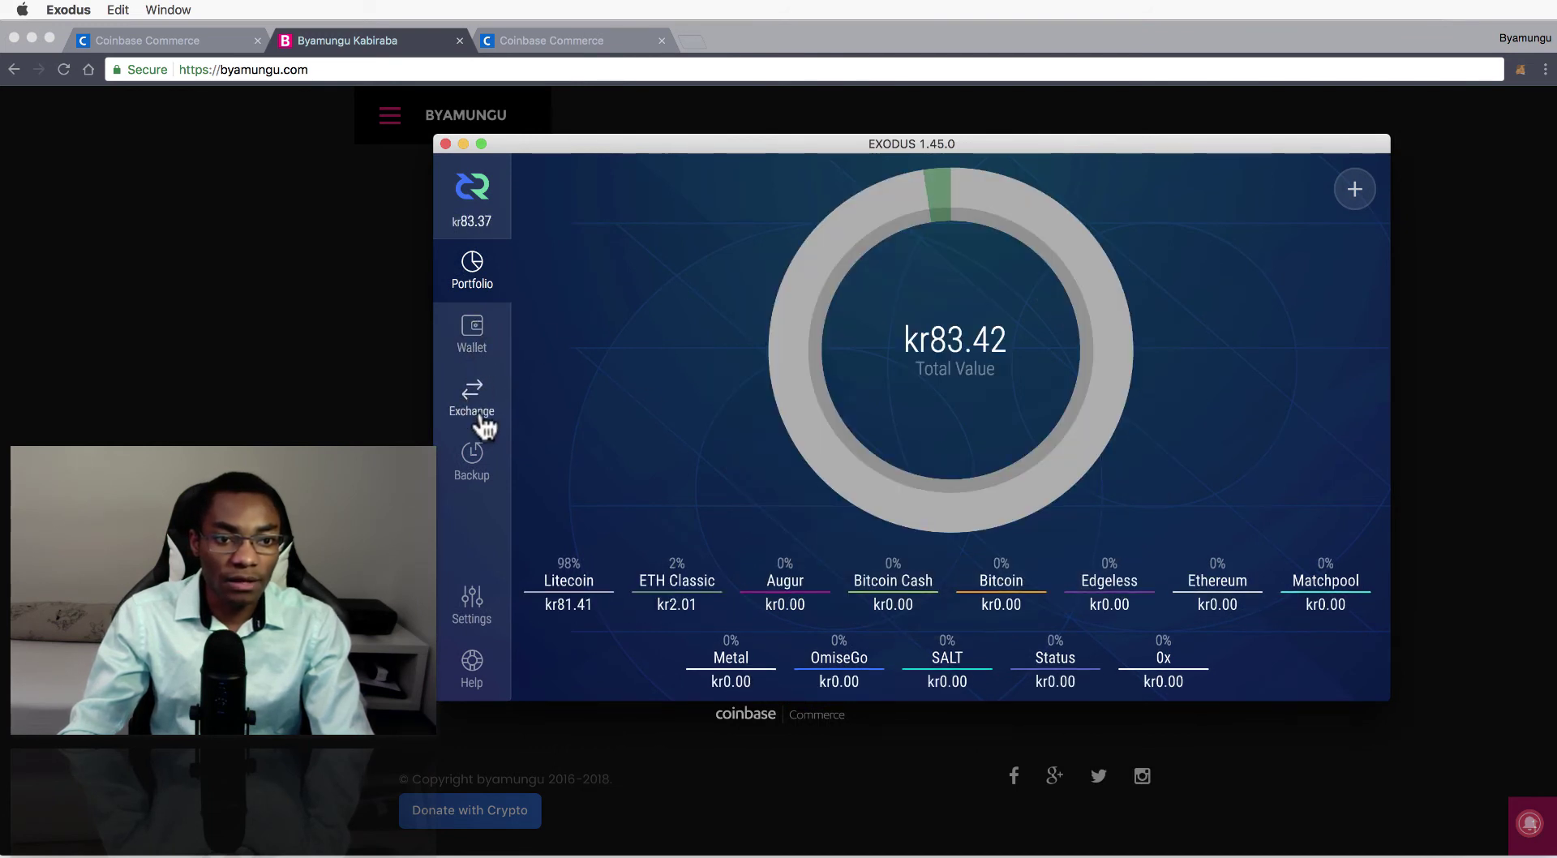
left_click(472, 332)
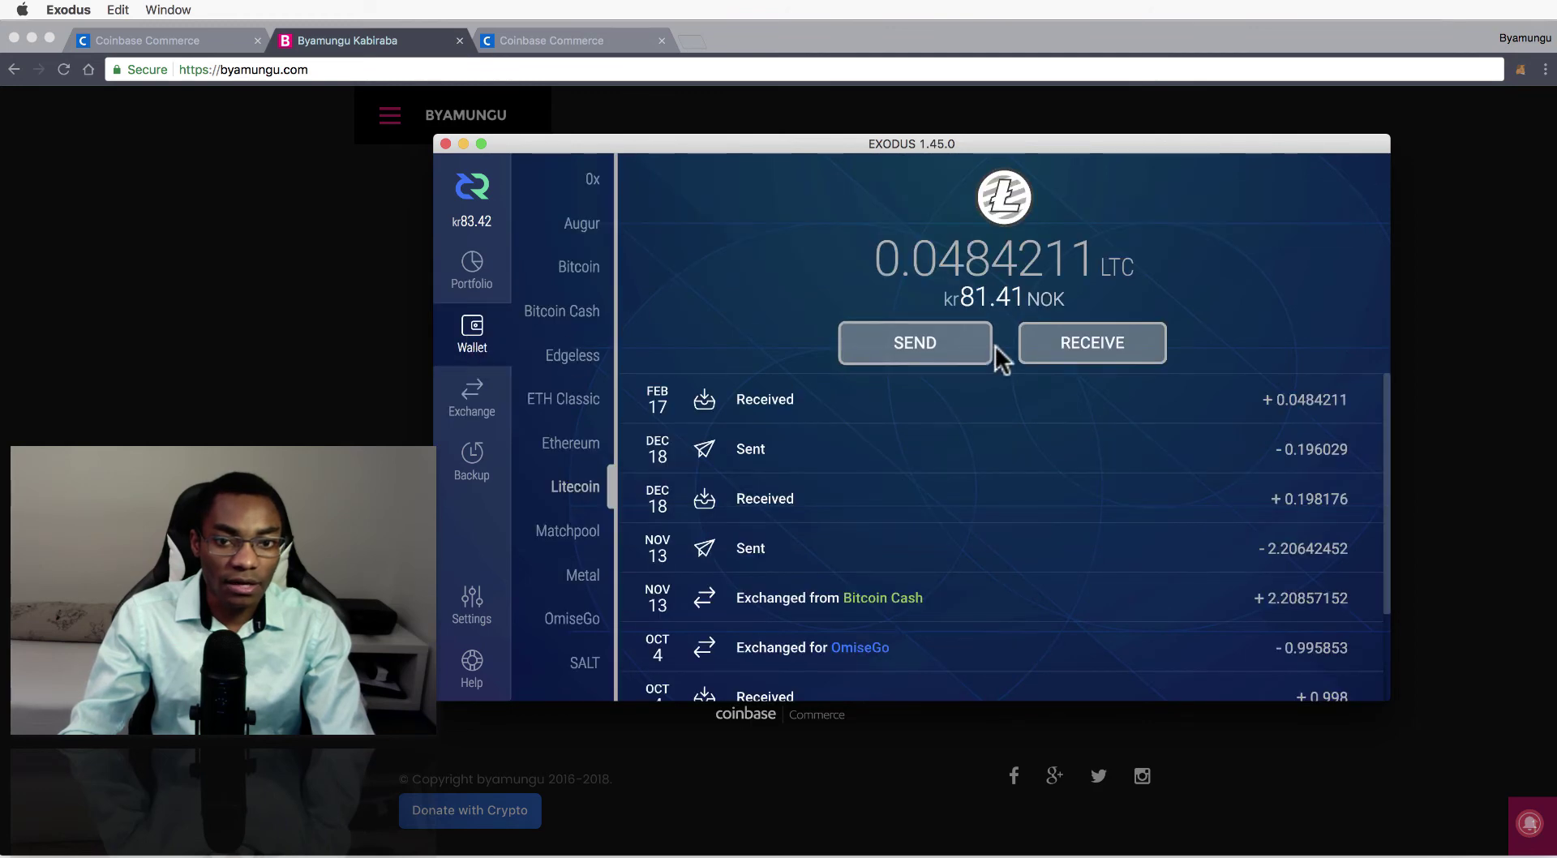
Open the Exodus Litecoin send form and choose Litecoin in the donation checkout.
left_click(911, 351)
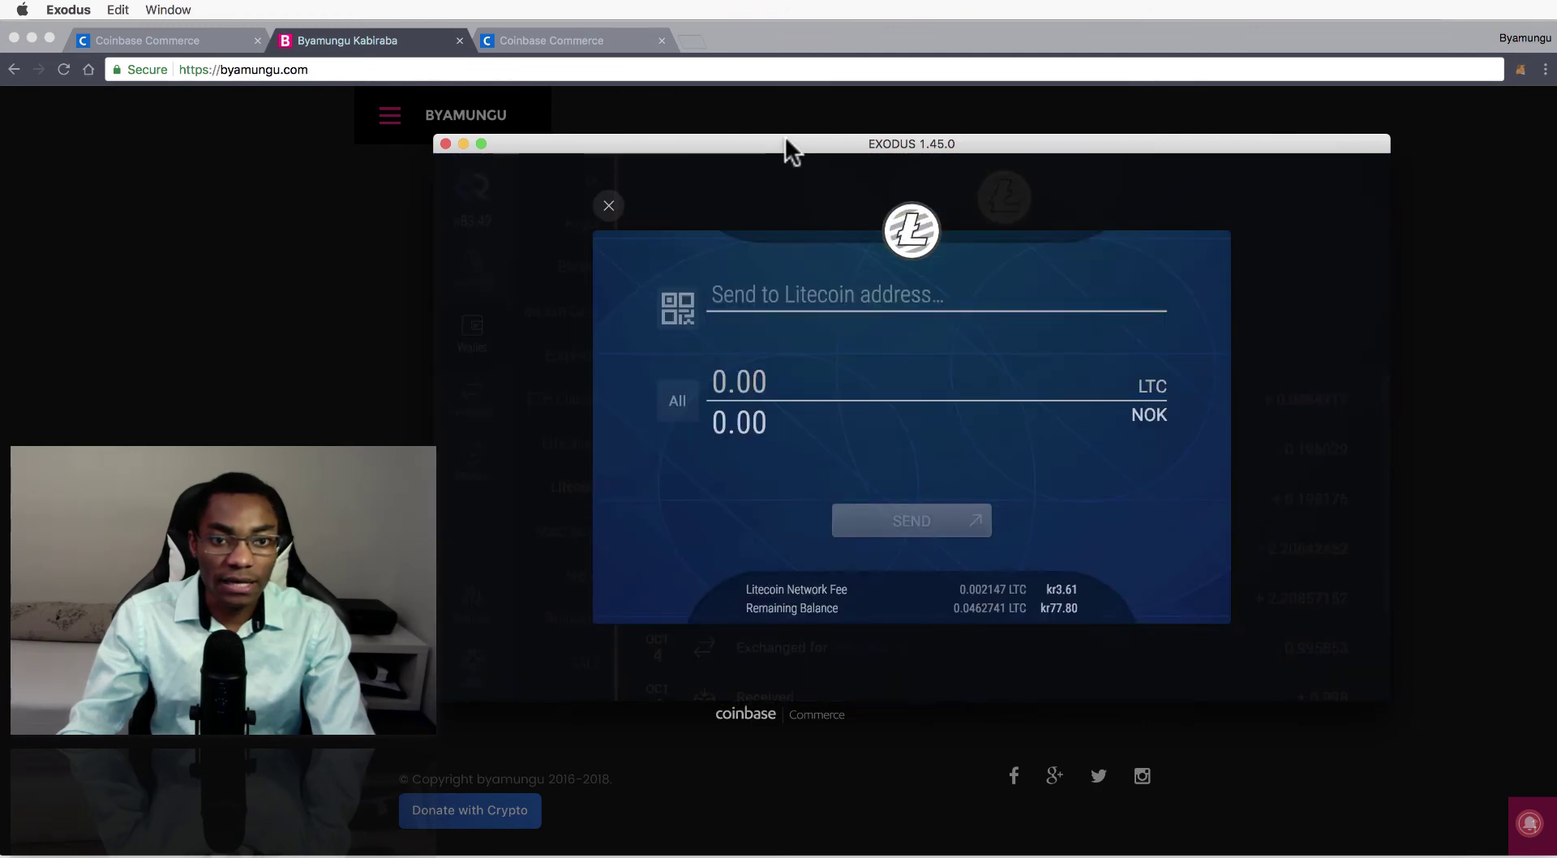
left_click_drag(785, 144, 1451, 270)
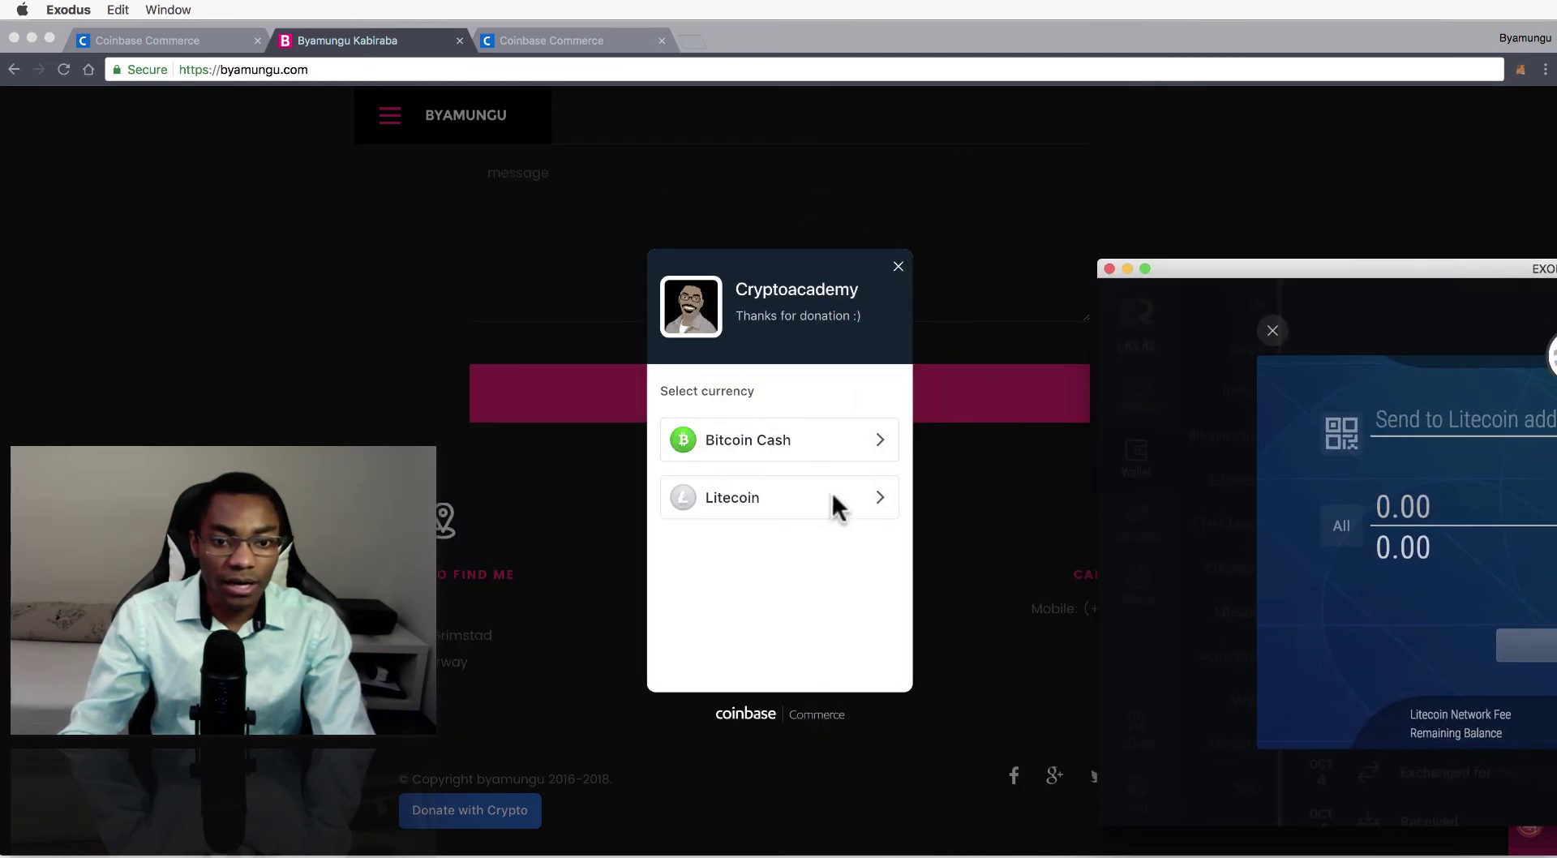
left_click(766, 498)
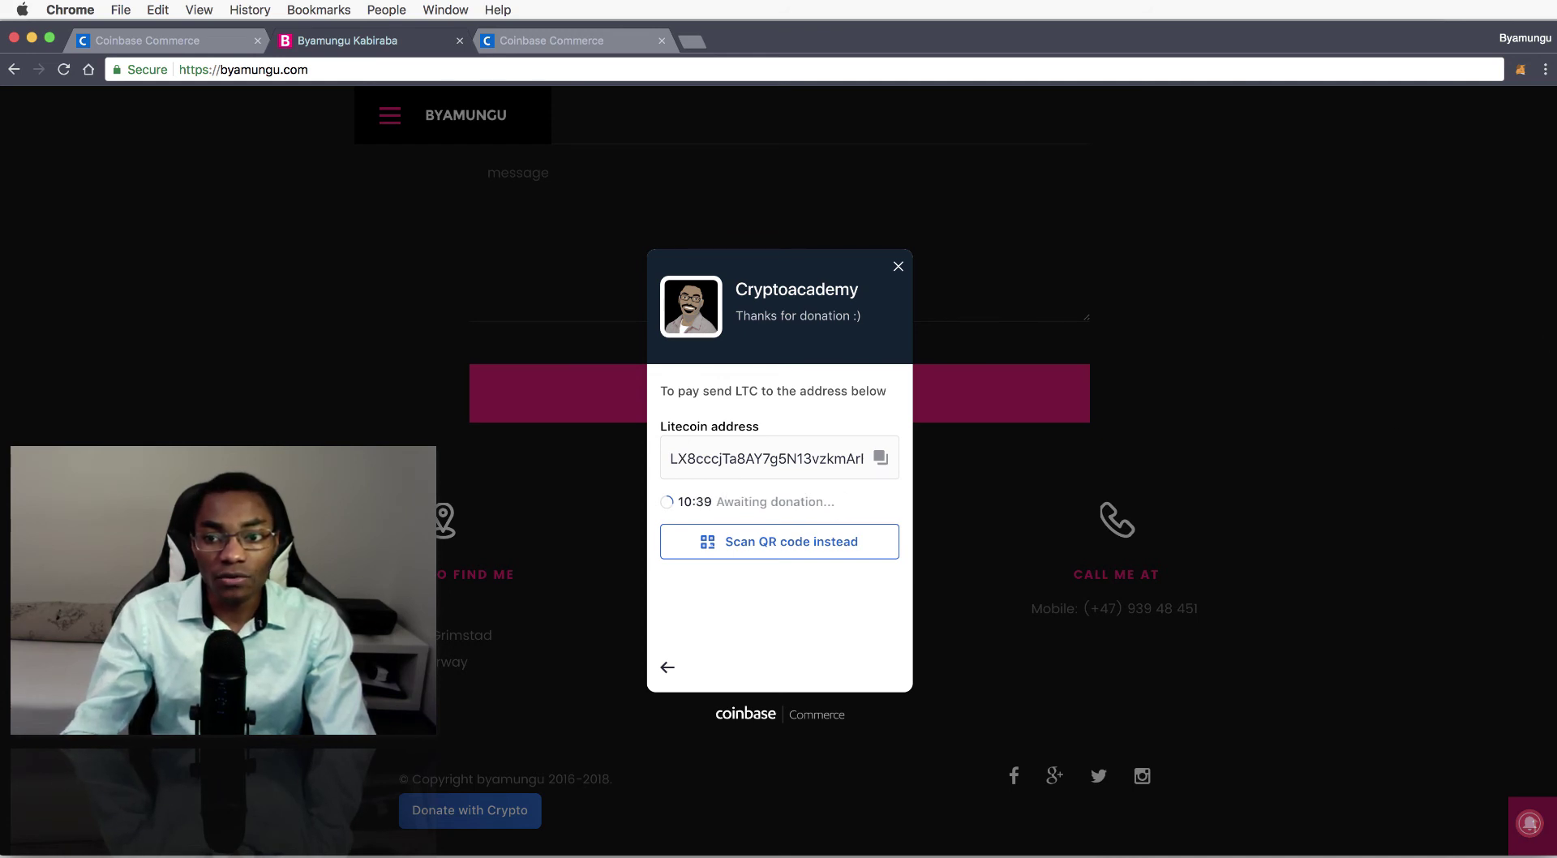
Copy the checkout's Litecoin payment address and bring Exodus back to the front.
key("super+Tab")
left_click_drag(1483, 270, 1349, 213)
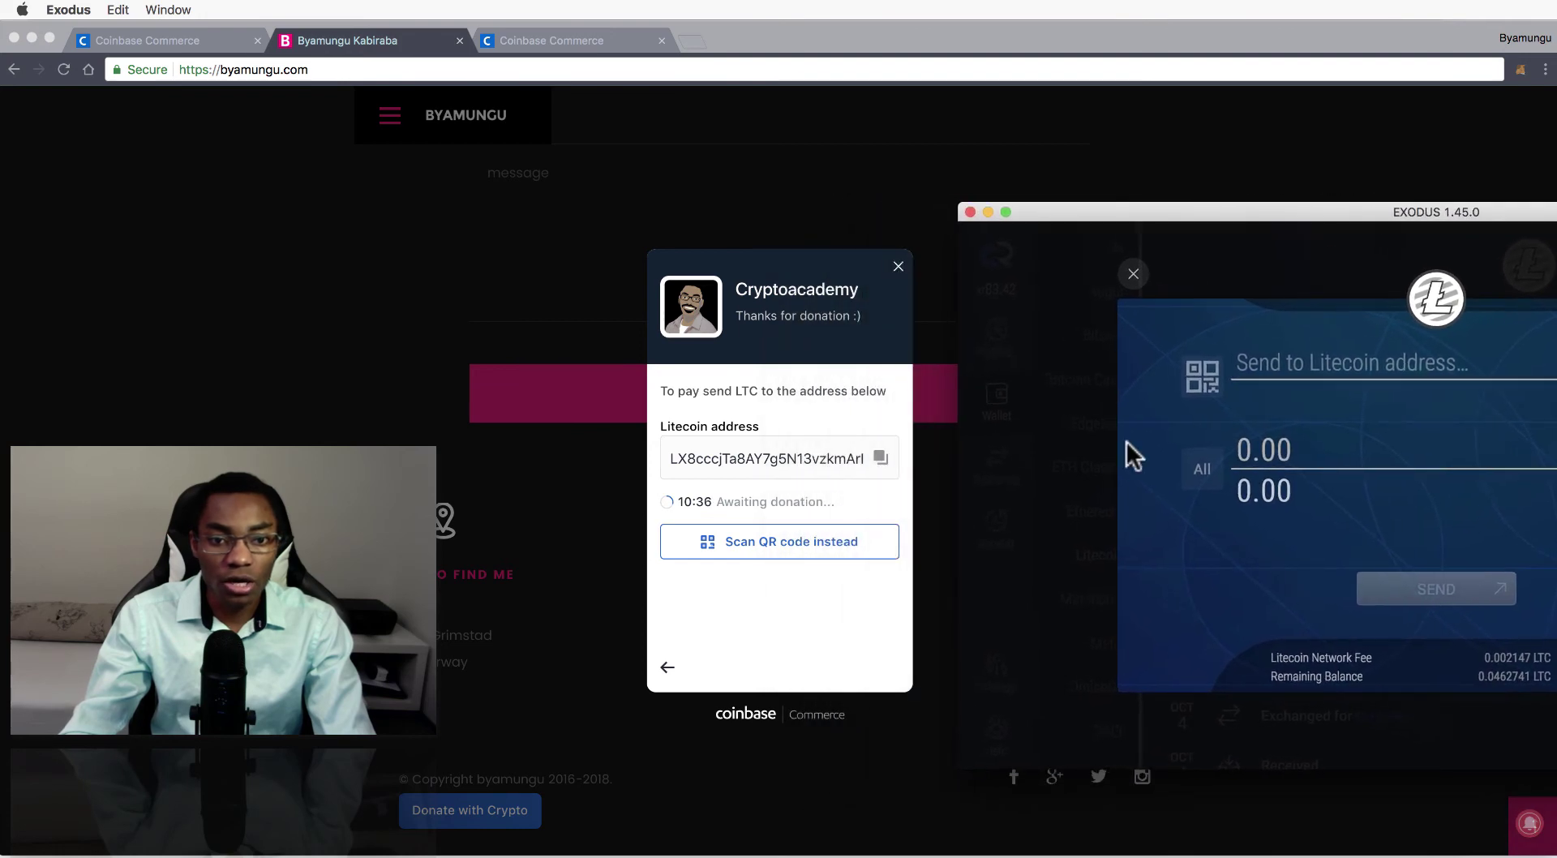
left_click(880, 458)
left_click(880, 458)
key("super+Tab")
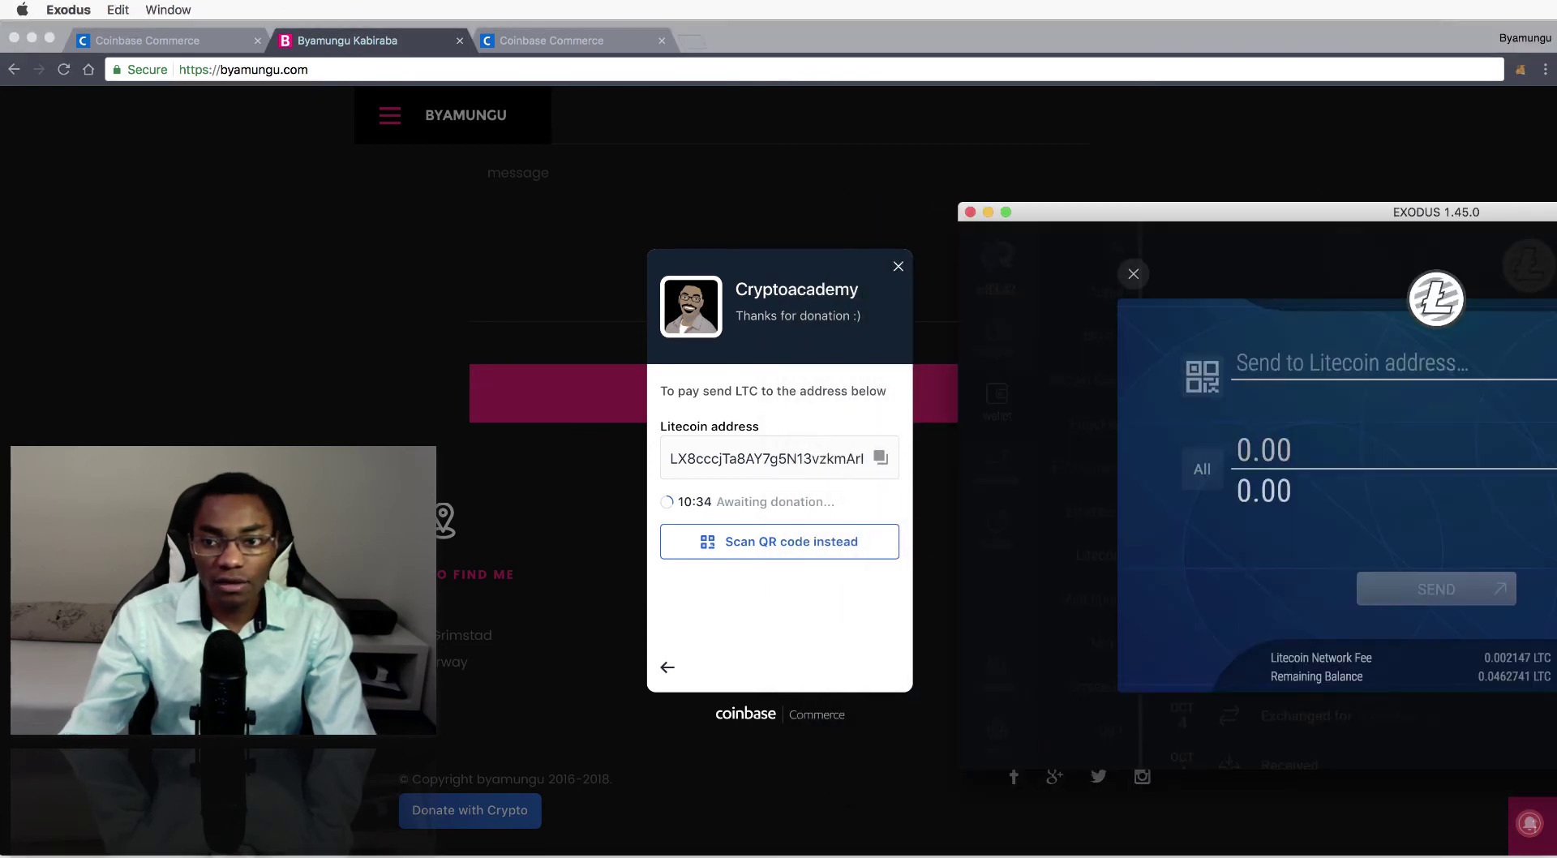
left_click_drag(1532, 264, 1097, 192)
Paste the checkout's Litecoin address as recipient and fill in the full balance.
left_click(890, 342)
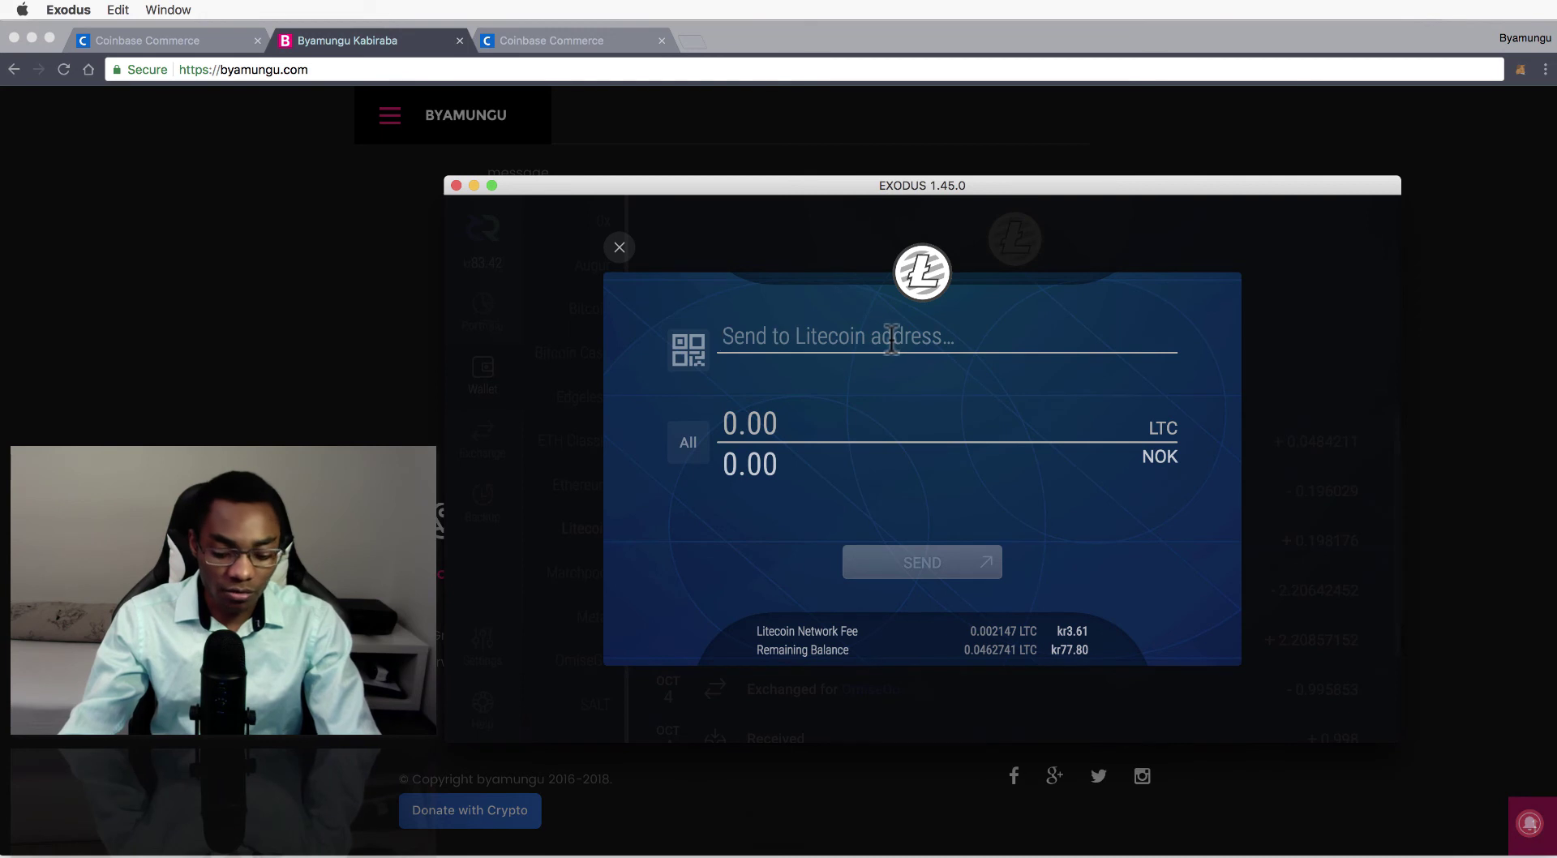
key("super+v")
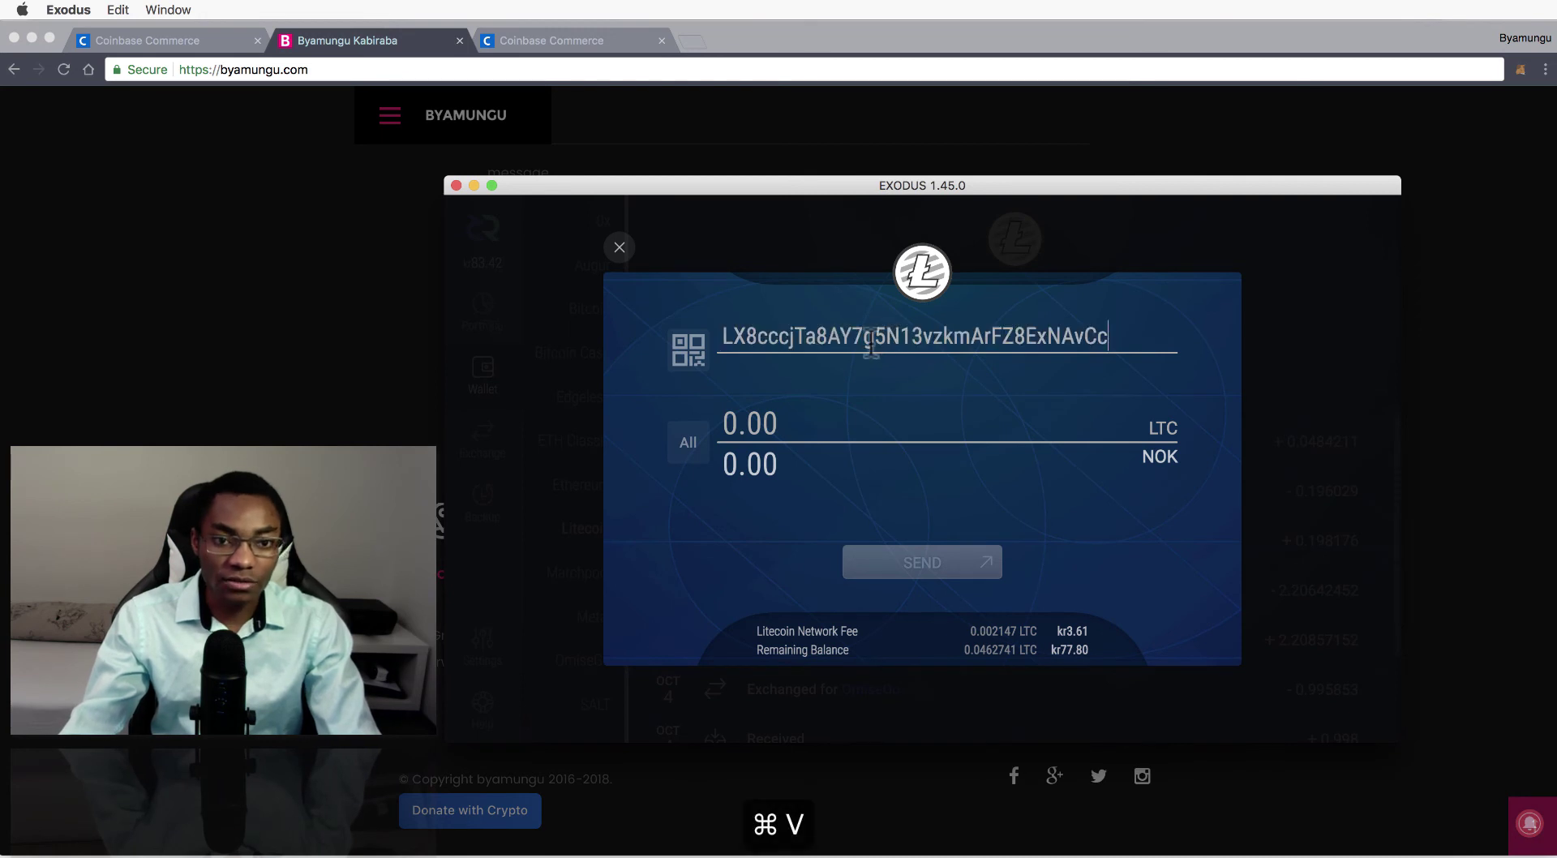
left_click(690, 448)
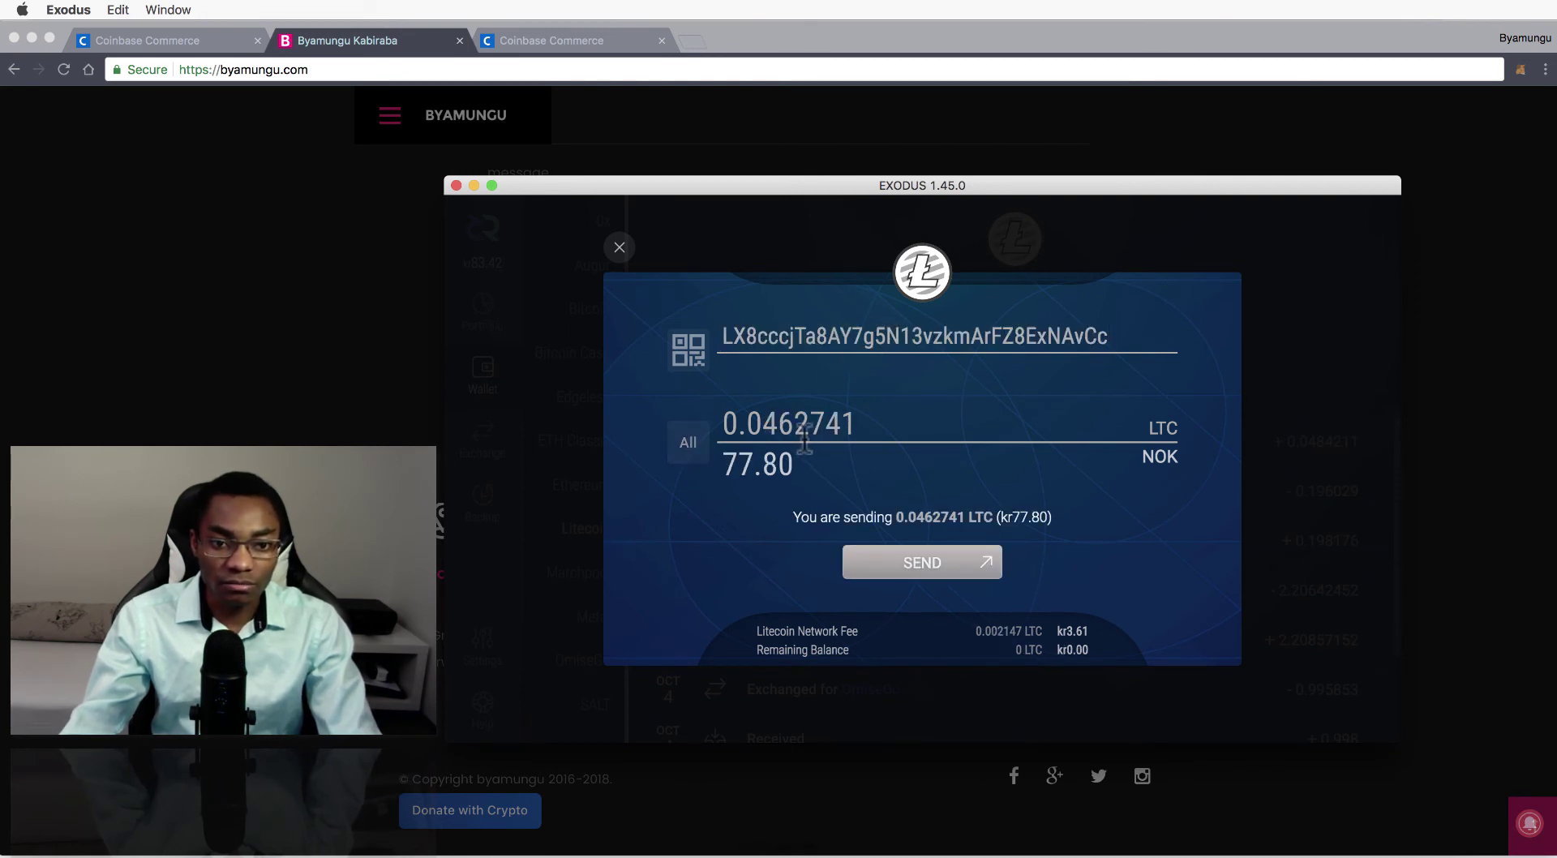
Change the amount to 0.0262741 LTC (44.18 NOK) and confirm sending the donation.
left_click(882, 430)
left_click_drag(882, 430, 665, 423)
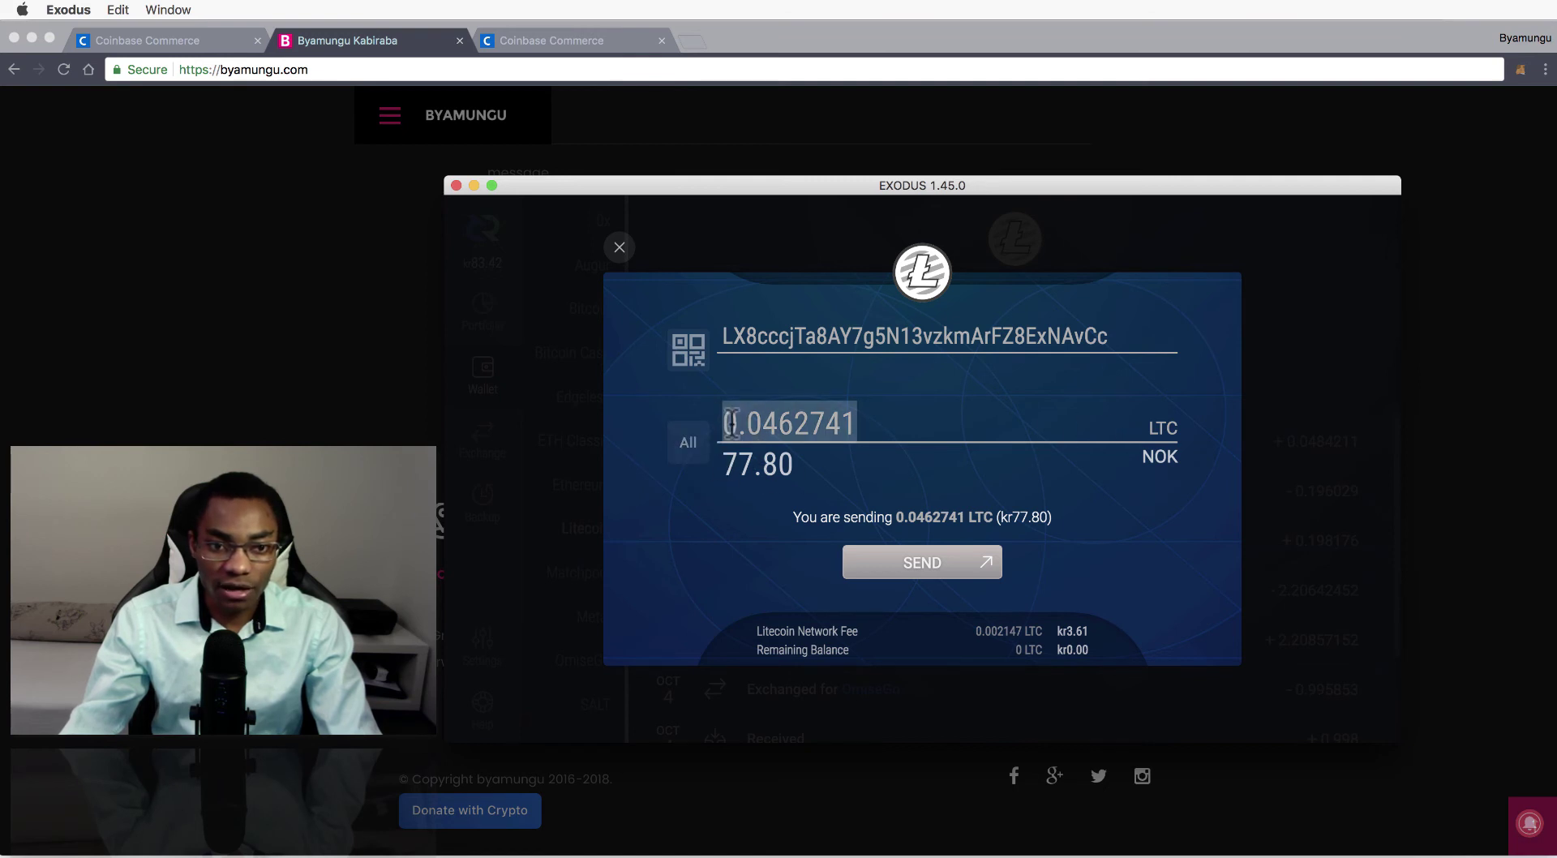
left_click(688, 445)
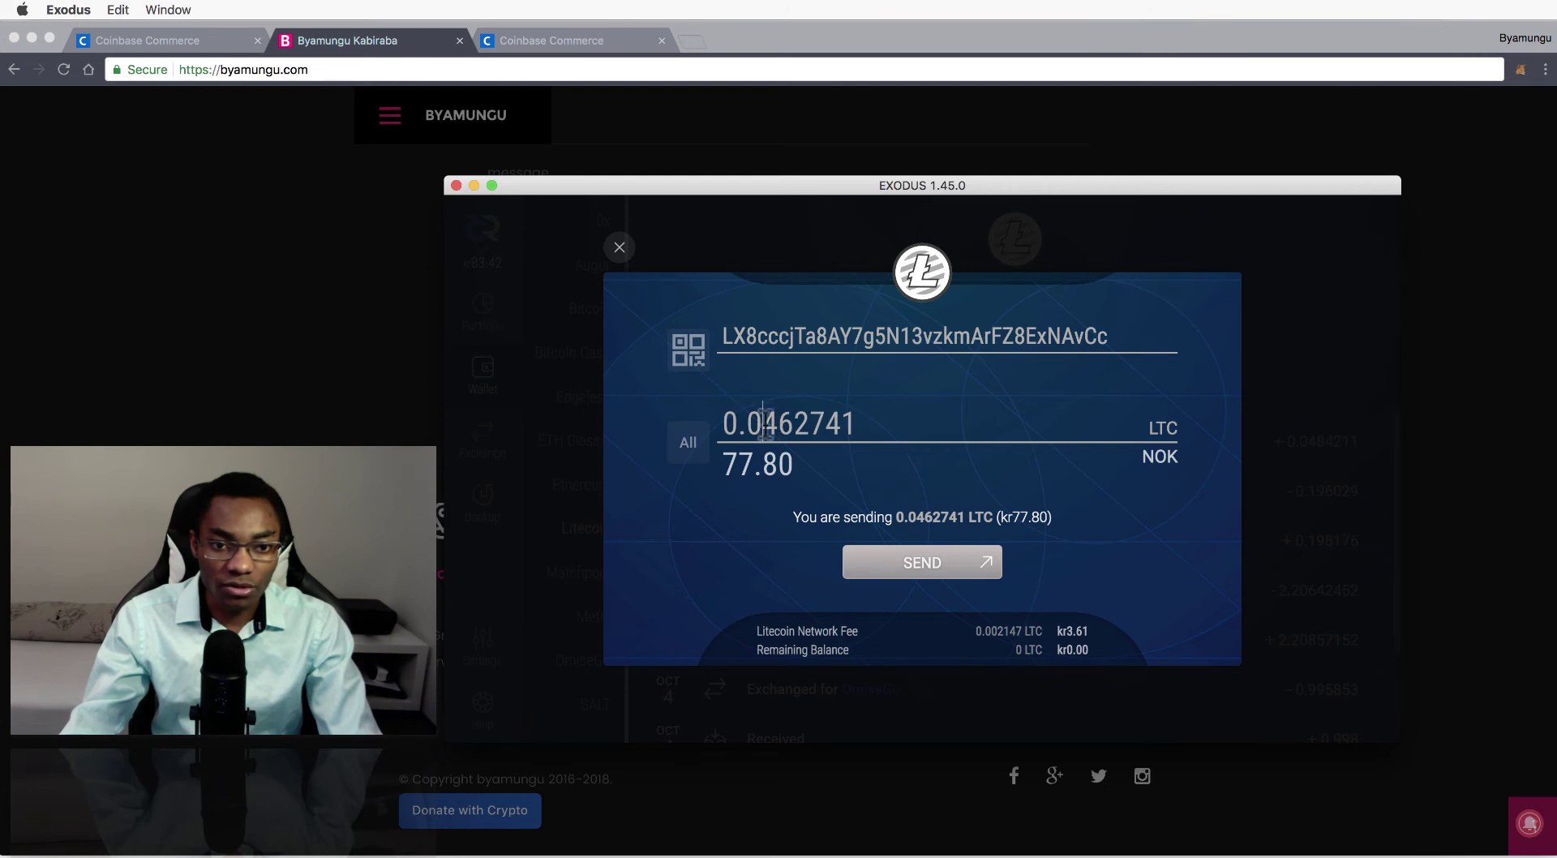
key("Delete")
type("2")
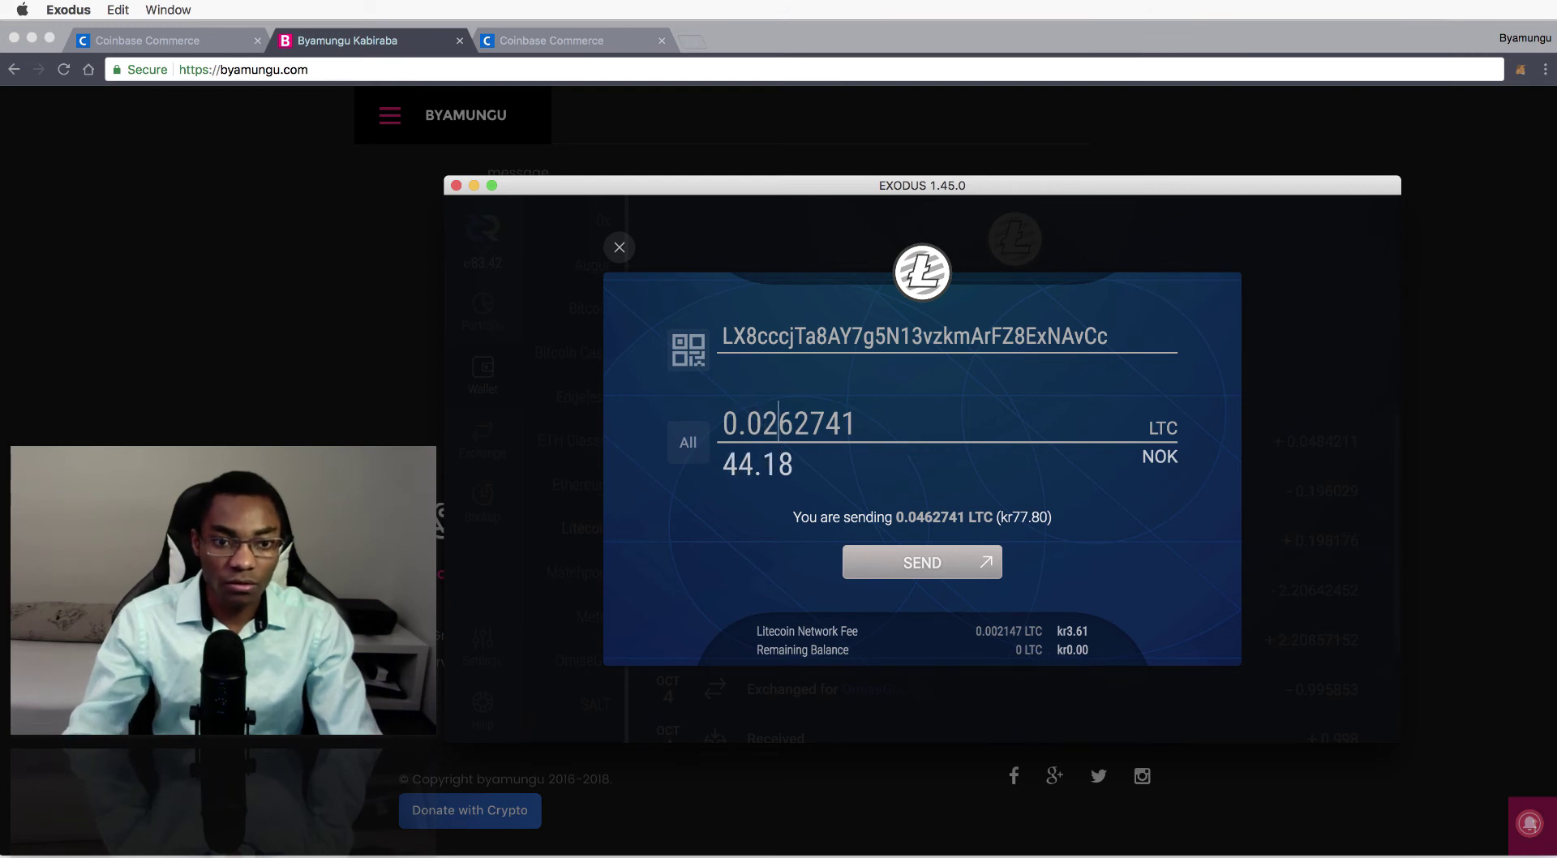
left_click(934, 572)
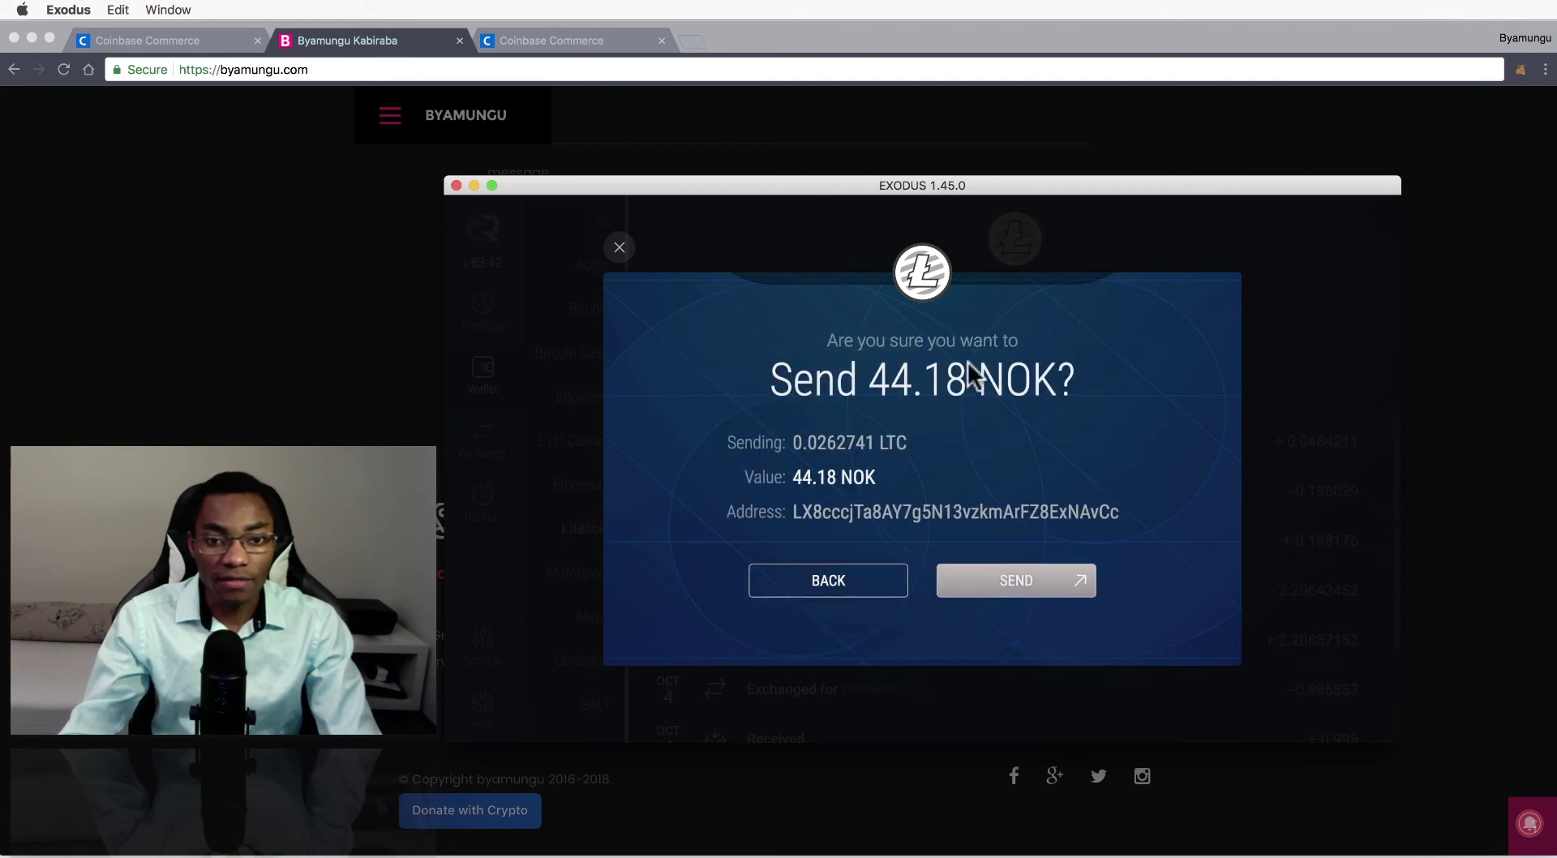
left_click(1017, 586)
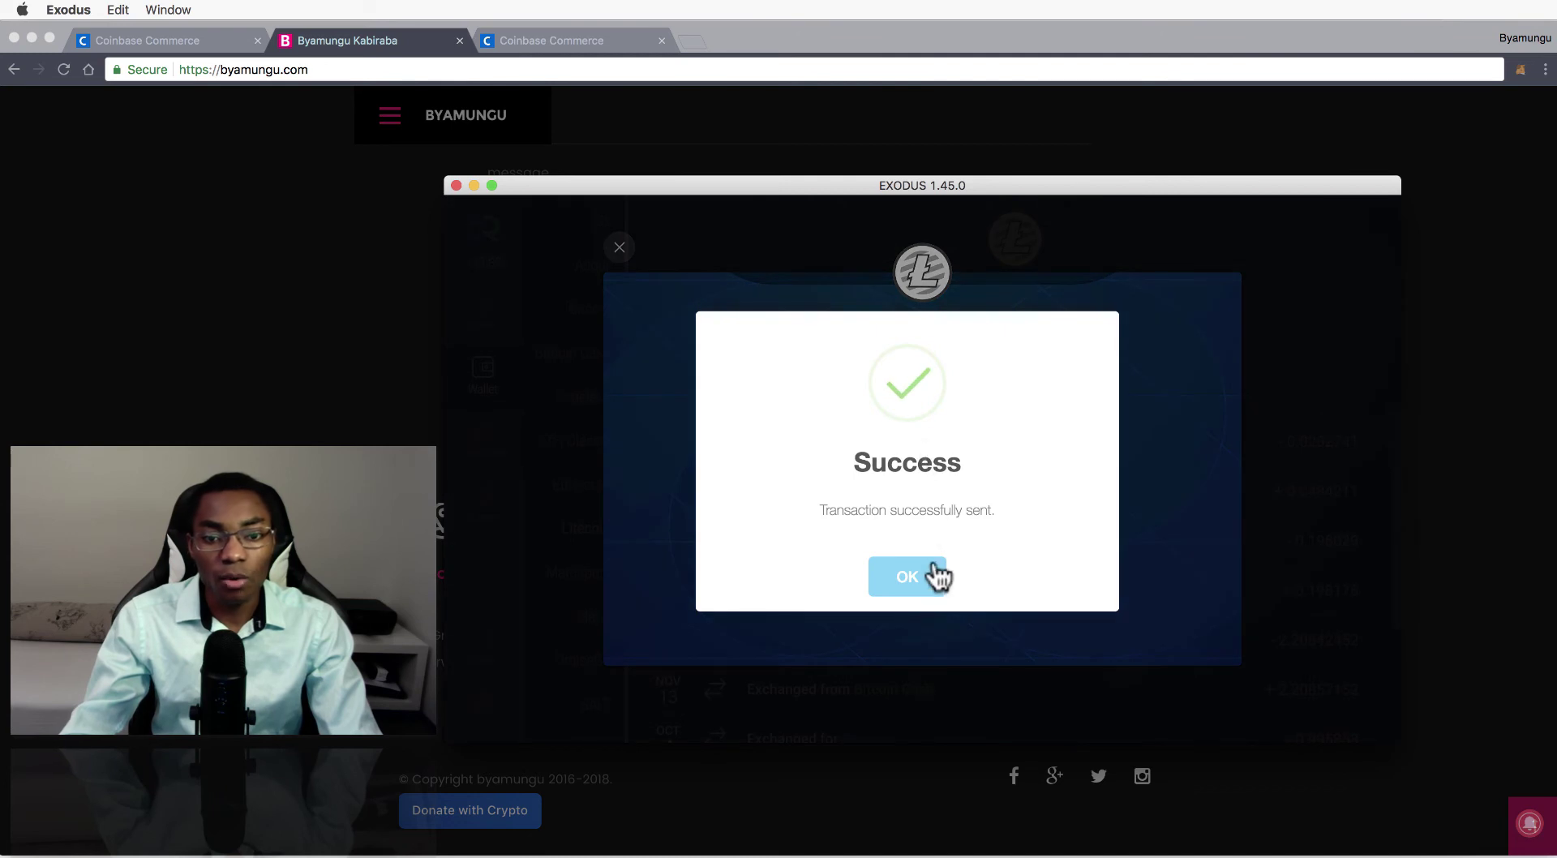
Dismiss the Exodus success message and view the 0.0262741 LTC (5.58 USD) payment receipt.
left_click(925, 579)
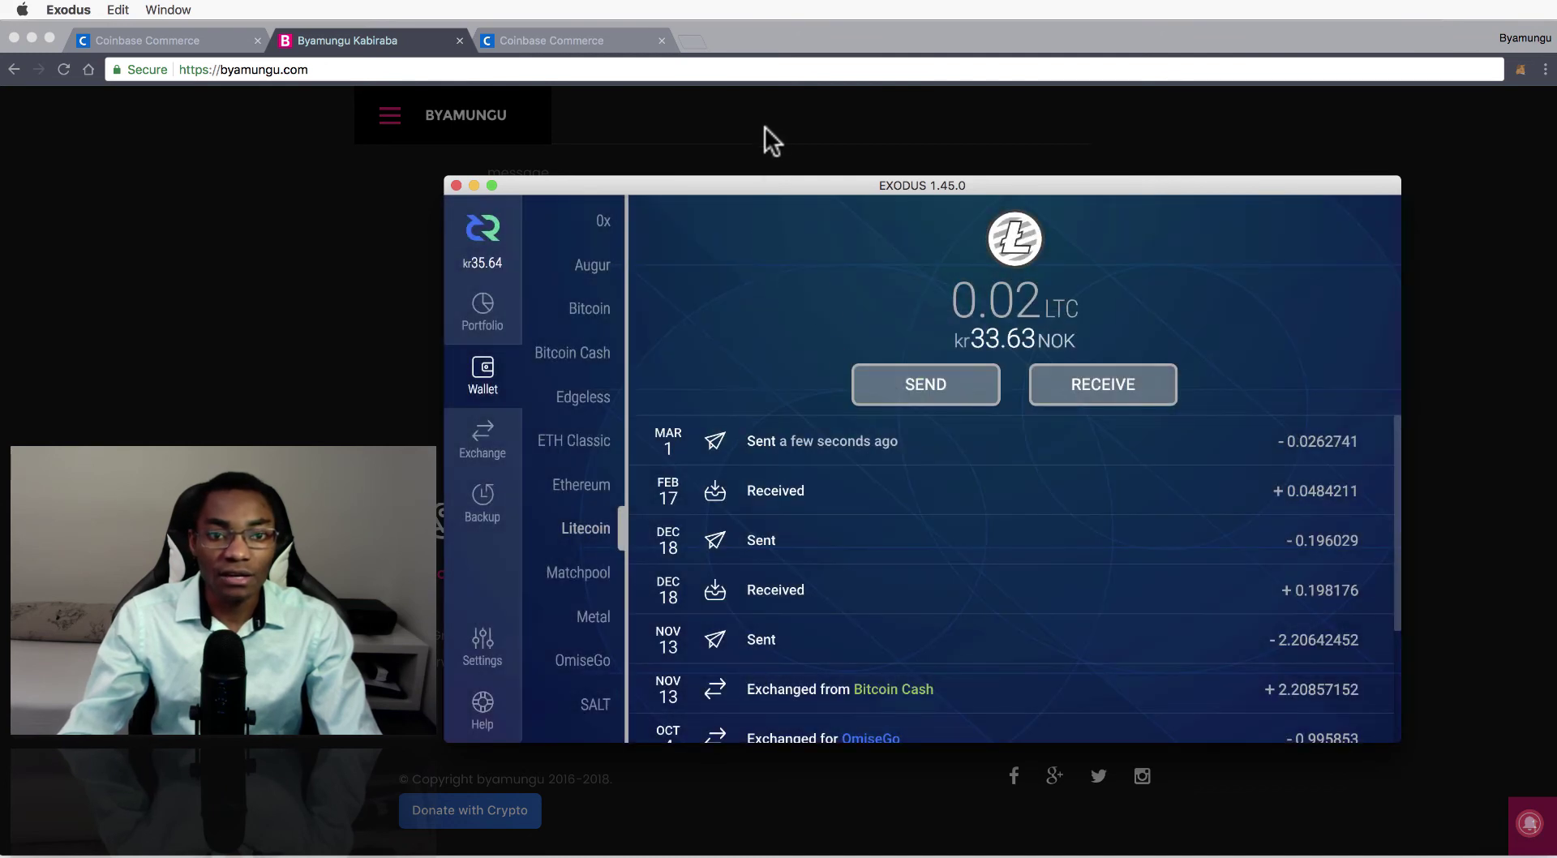
left_click(761, 130)
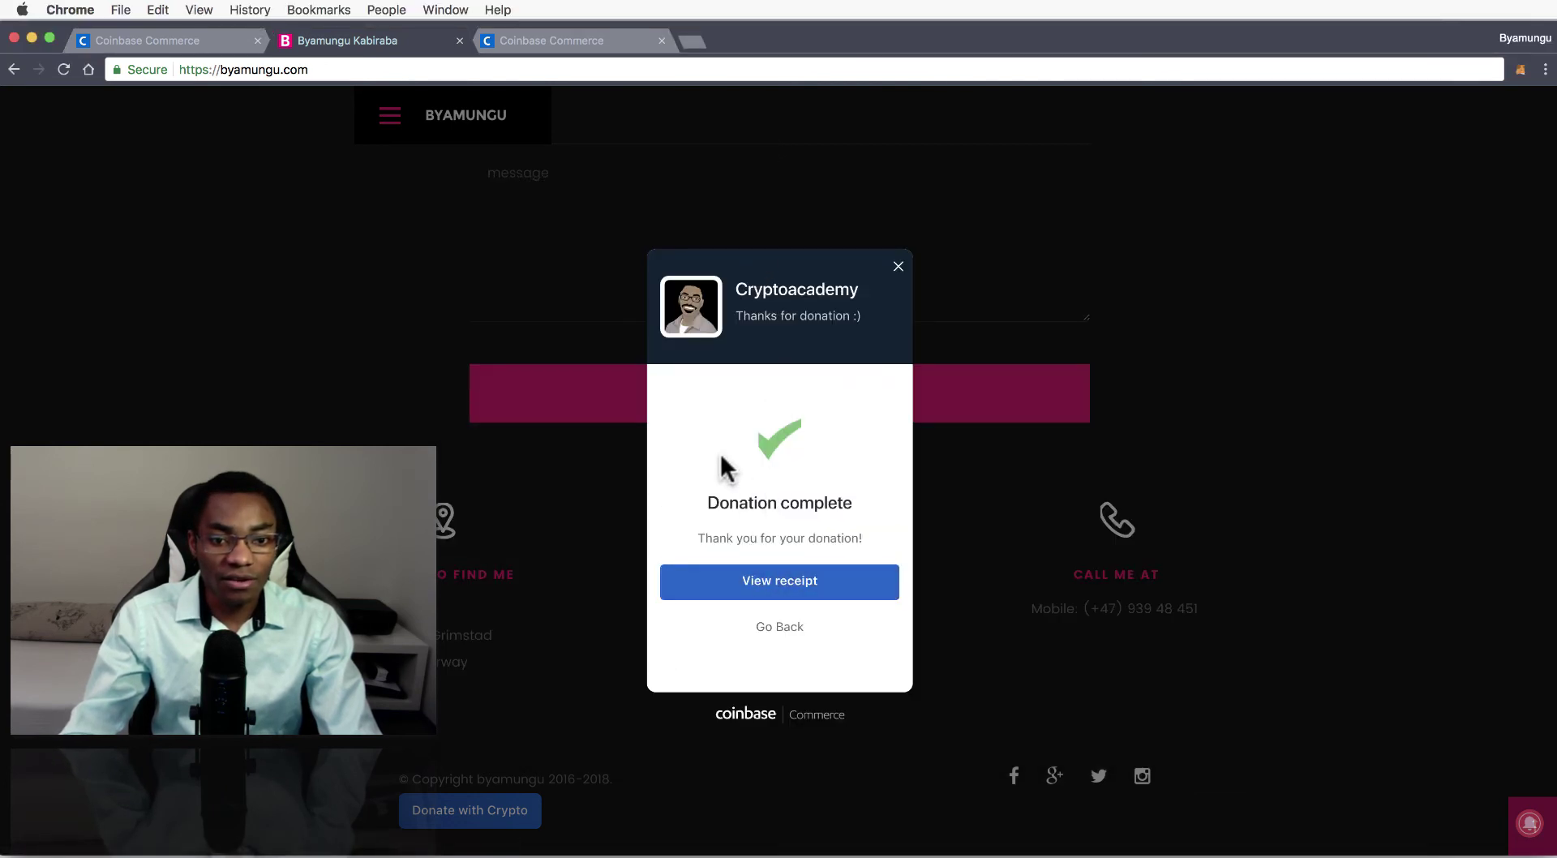
left_click_drag(712, 507, 869, 520)
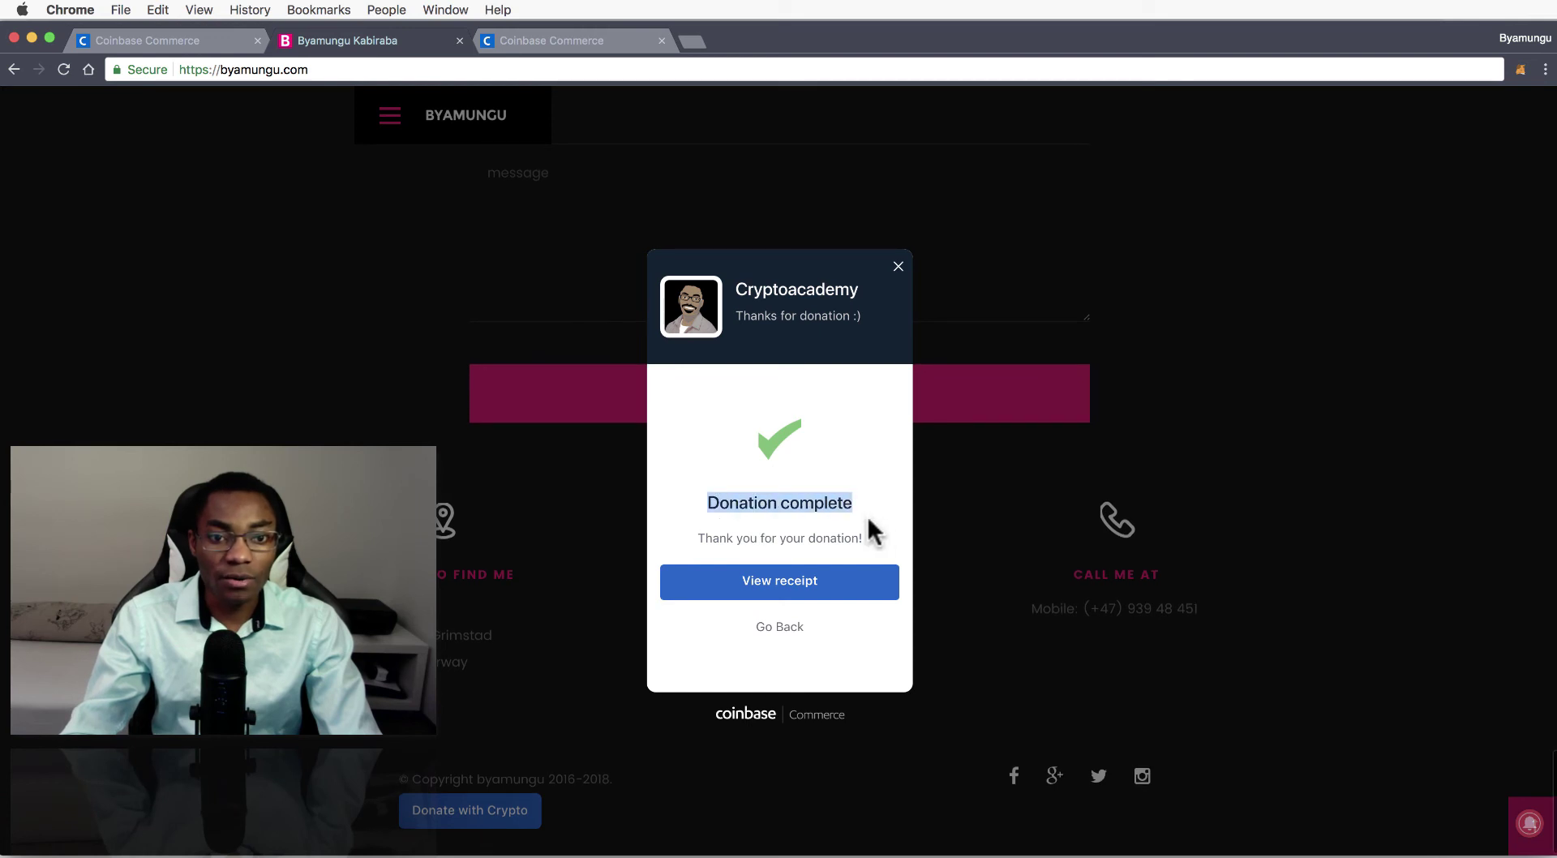
left_click(850, 450)
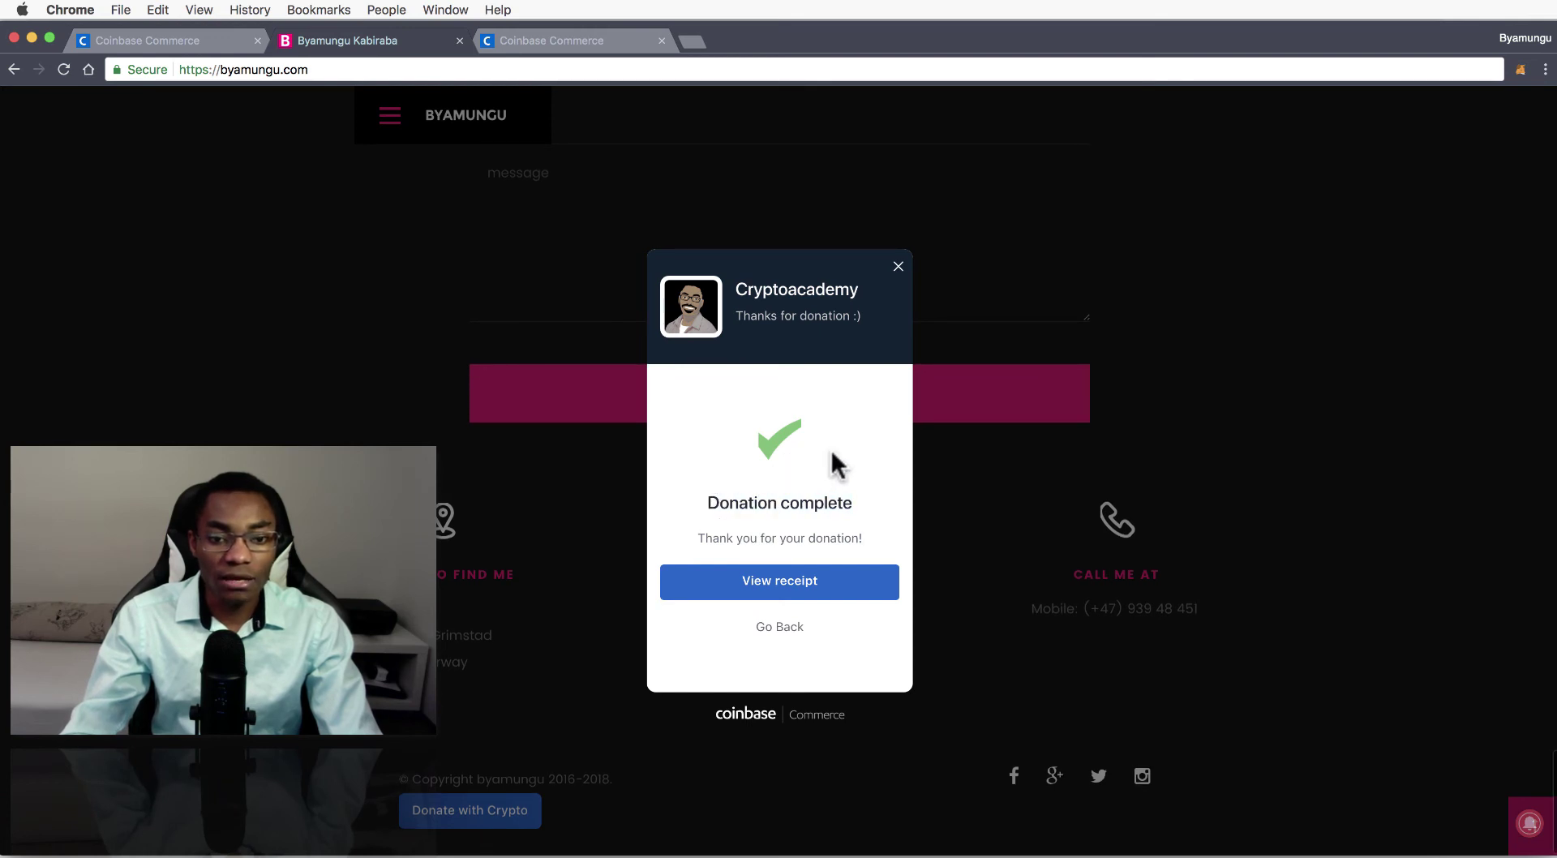
left_click(768, 582)
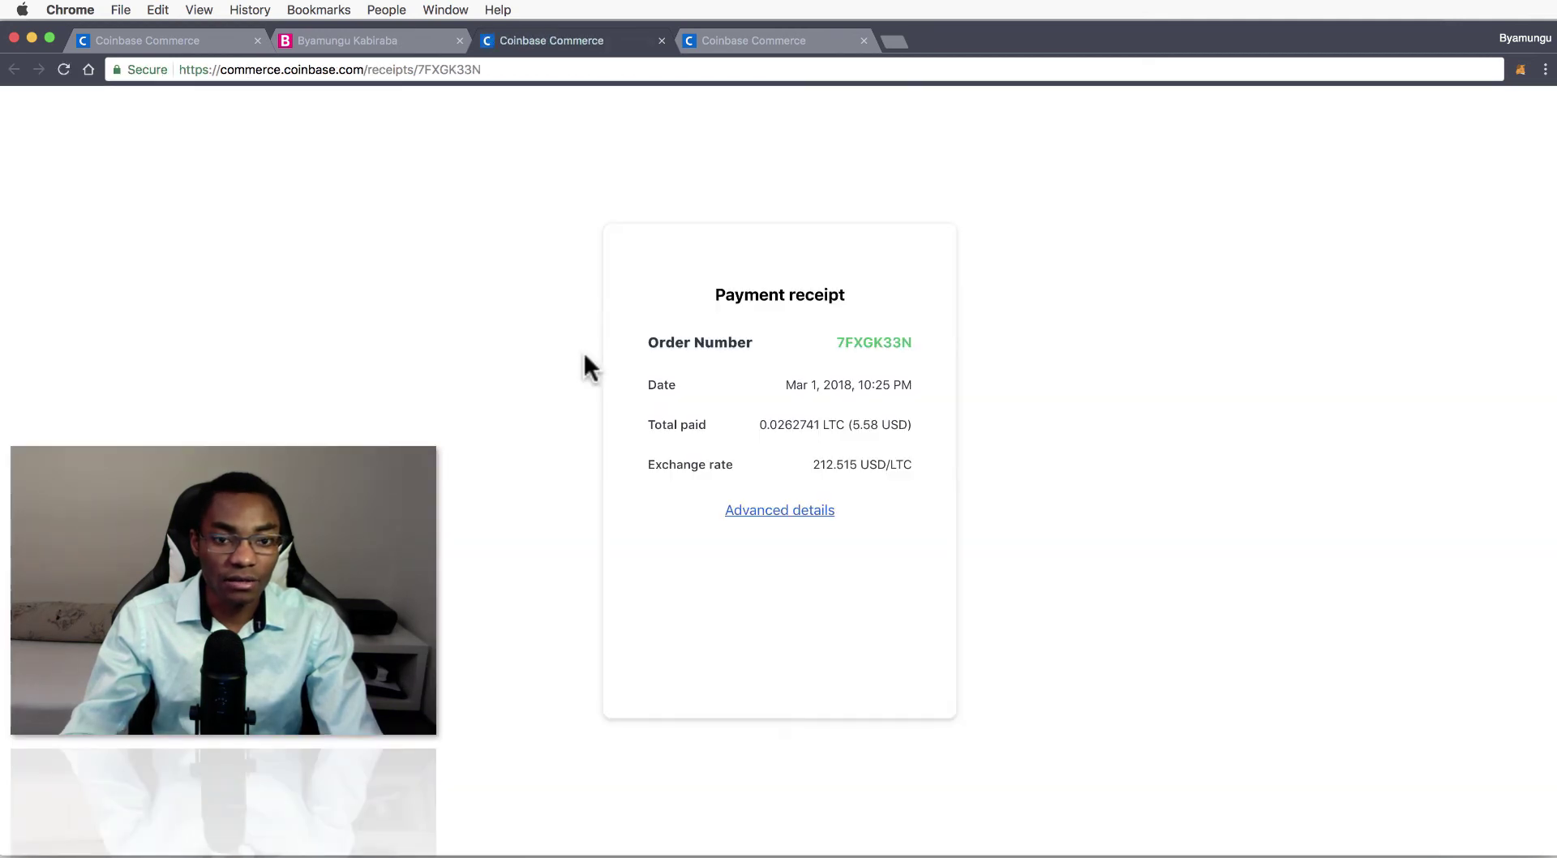
left_click(726, 42)
left_click(754, 588)
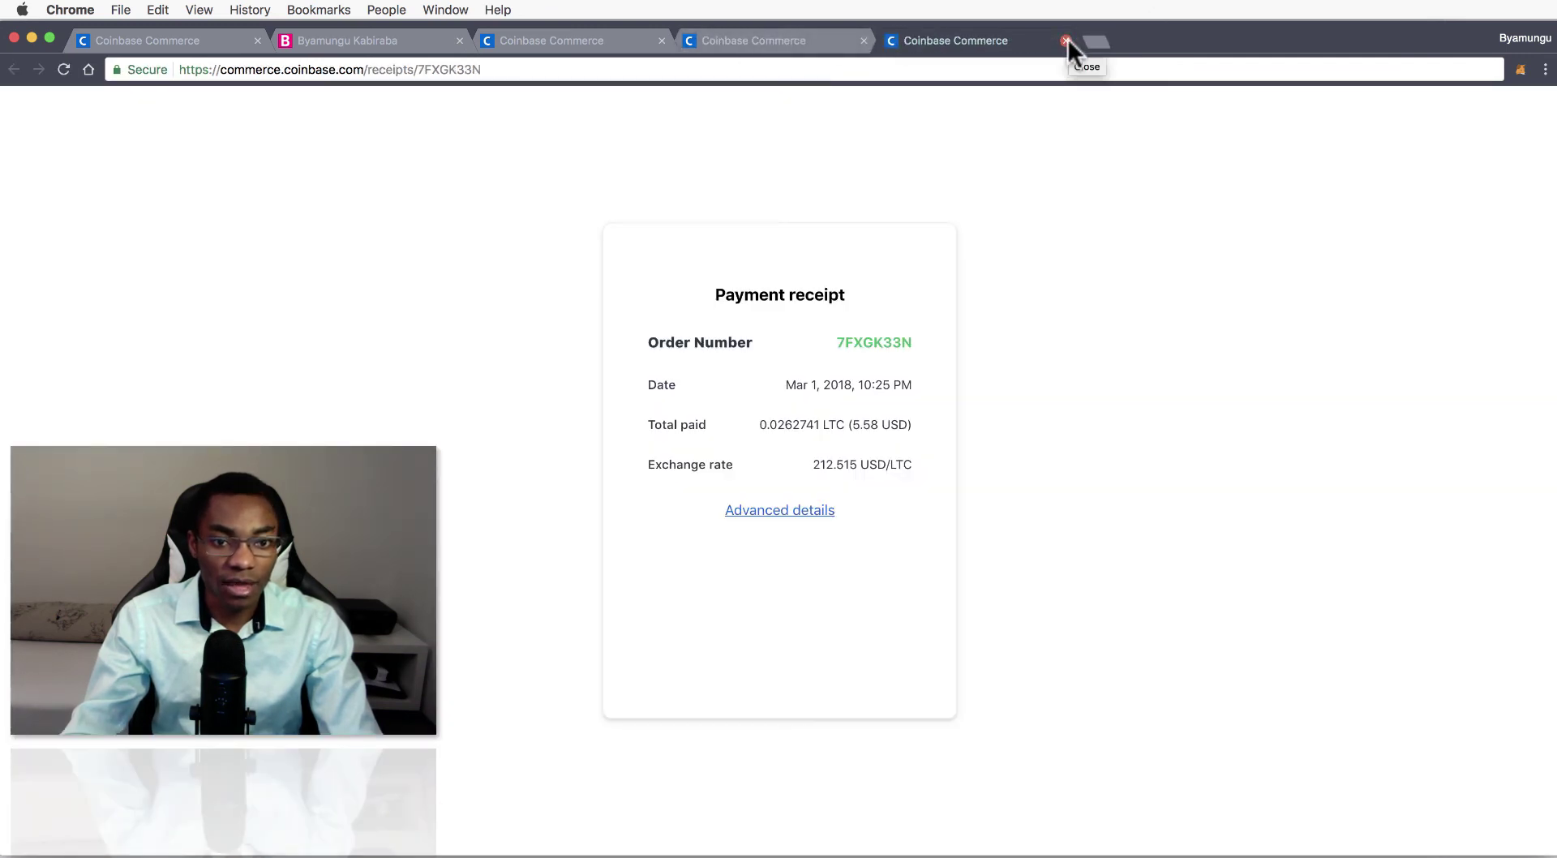
Close the three extra receipt tabs.
left_click(1066, 40)
left_click(864, 41)
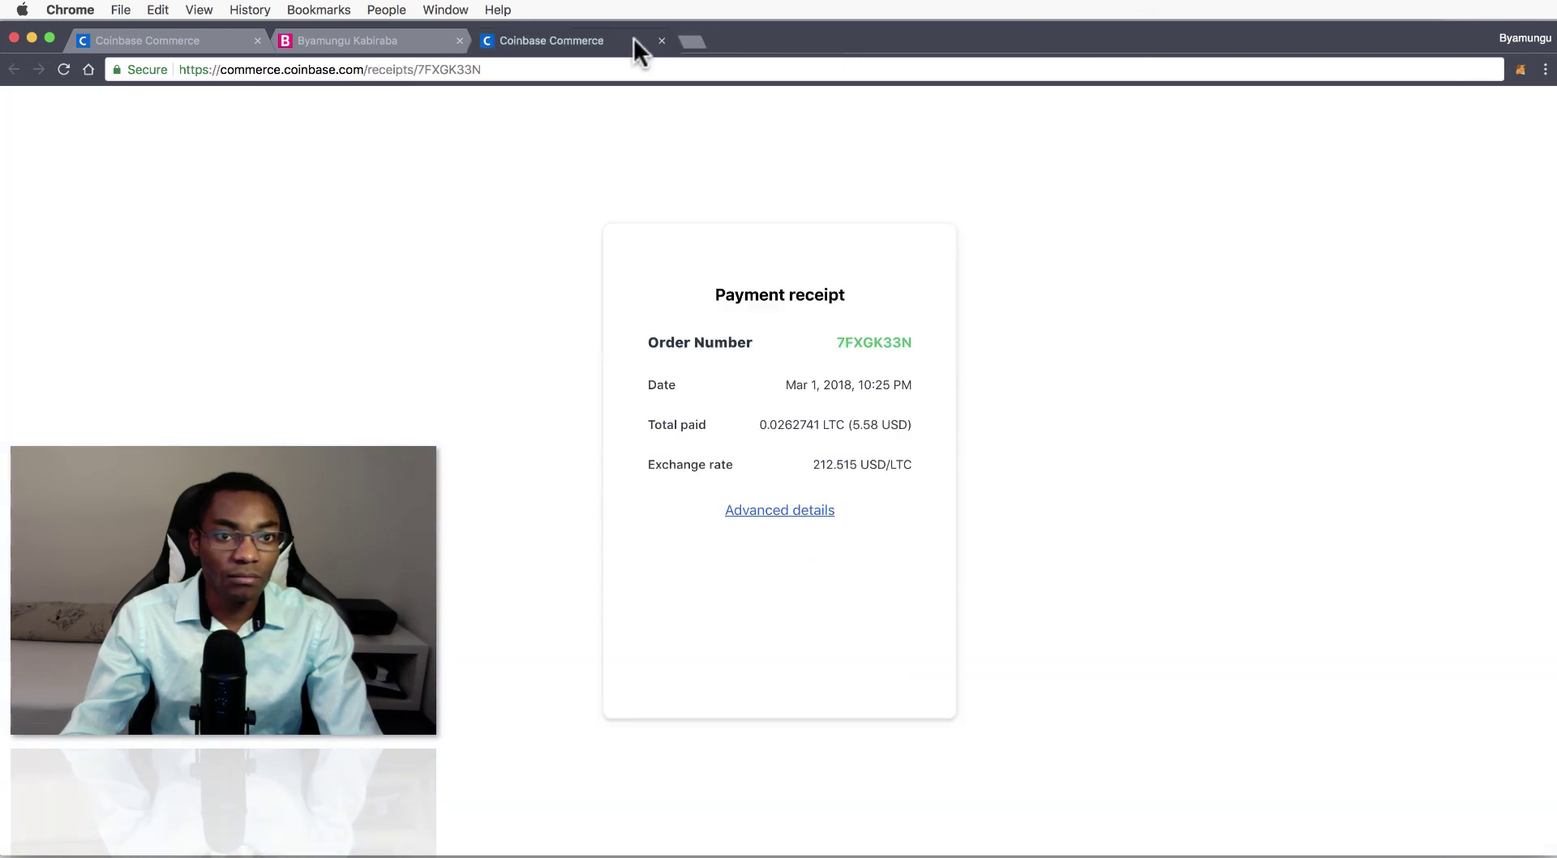
left_click(661, 41)
Close the donation details and check the account balances, all still zero.
left_click(154, 41)
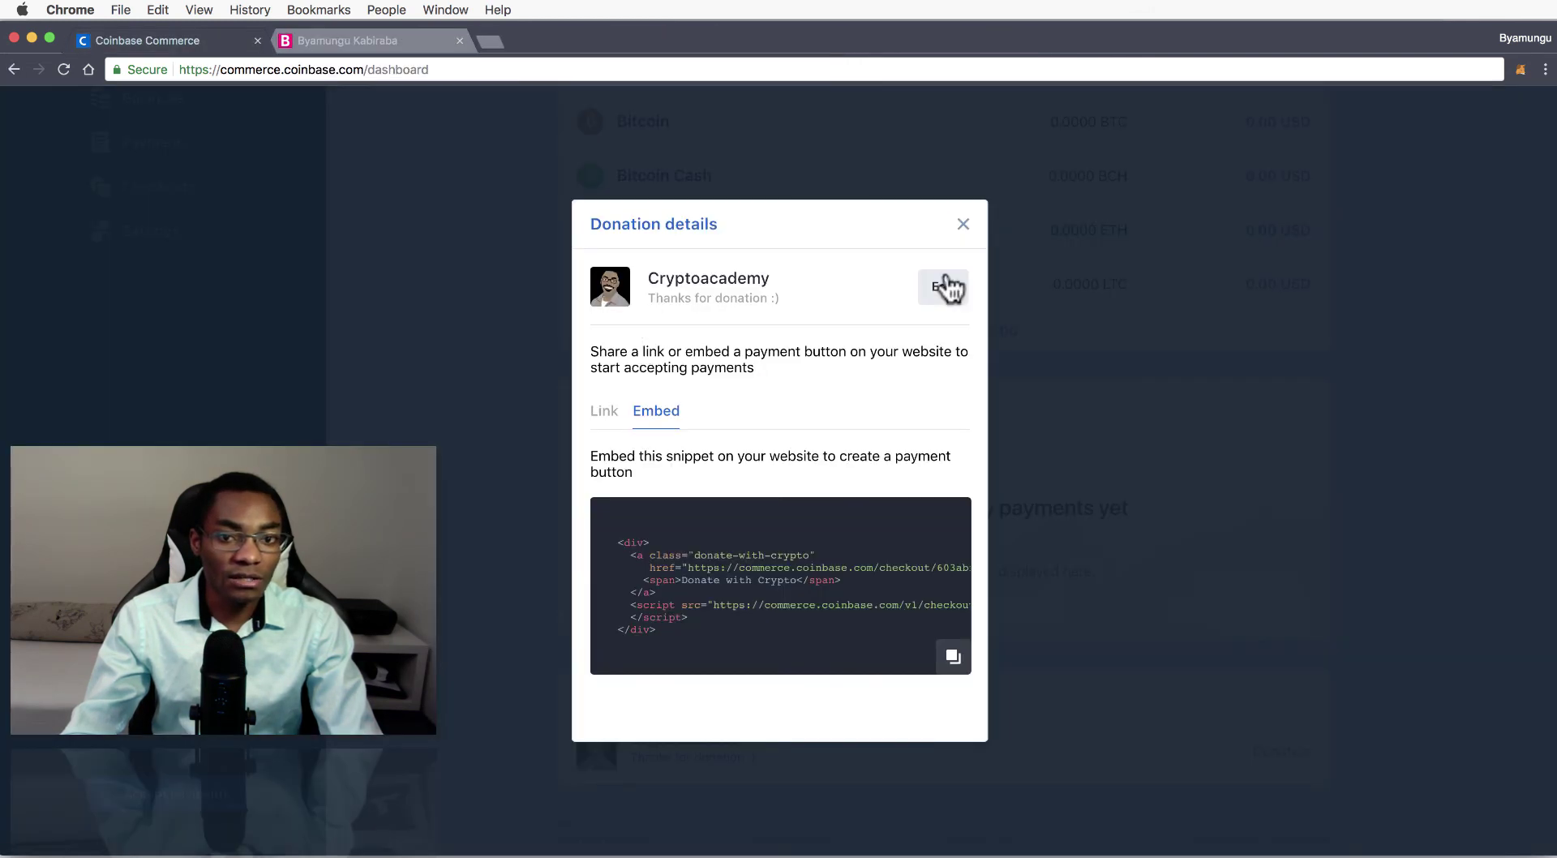
left_click(963, 225)
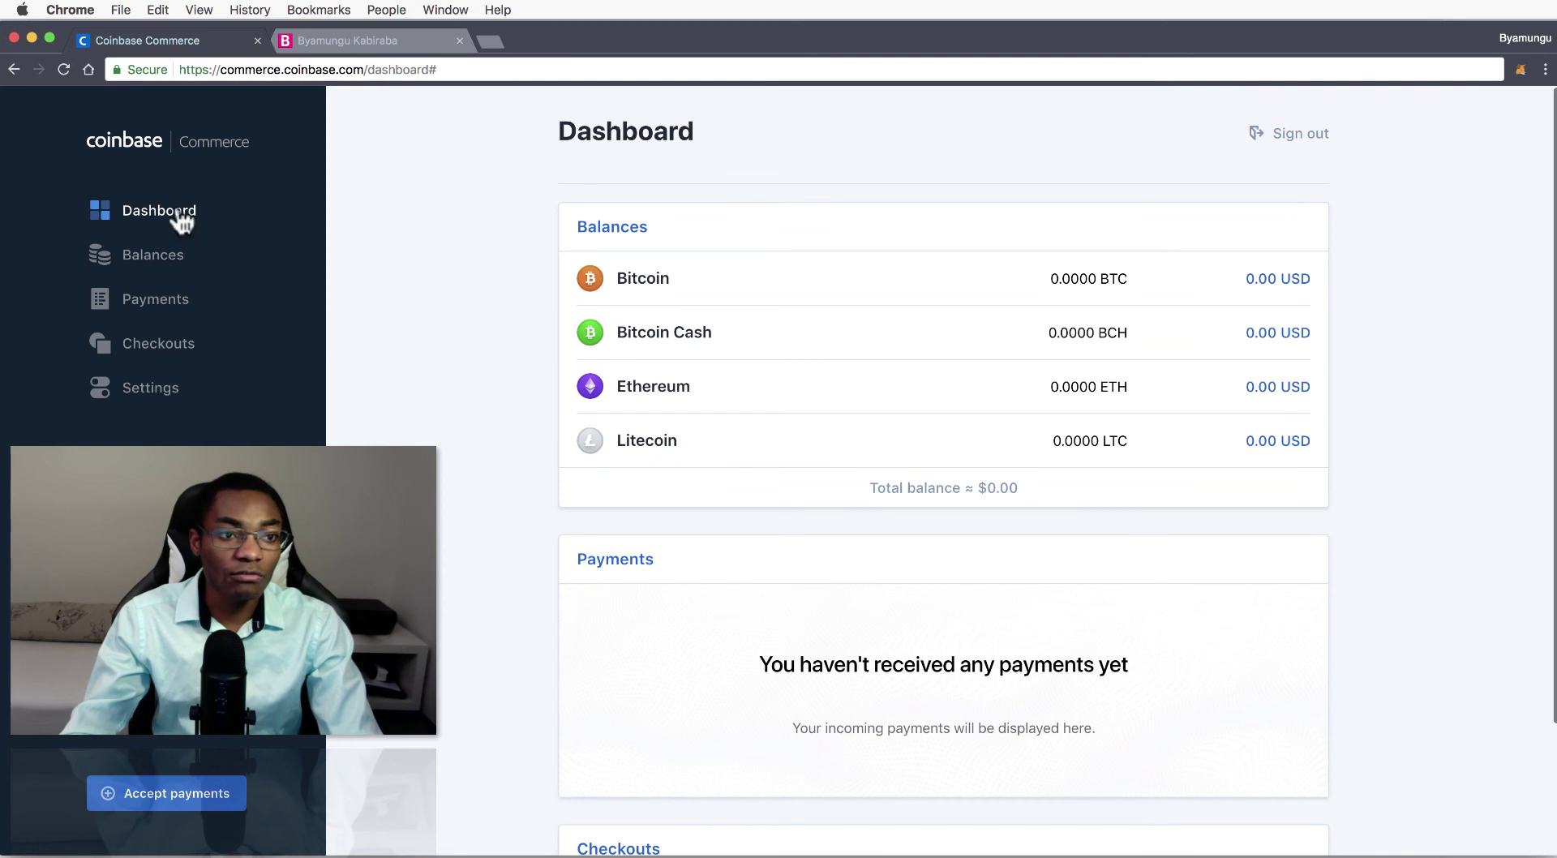
left_click(140, 258)
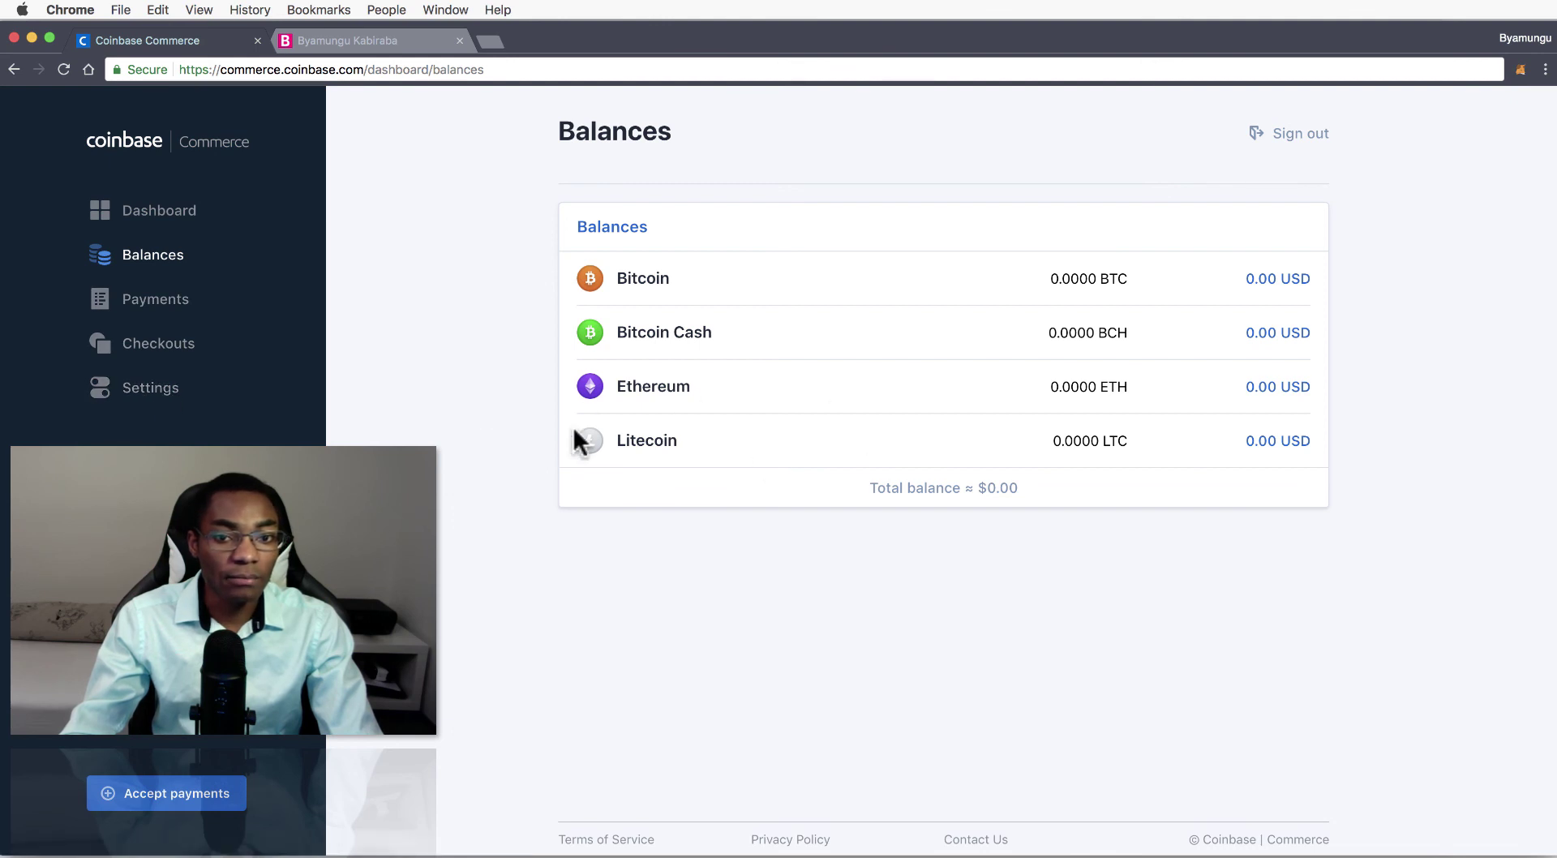
Browse Checkouts and Settings, then review the dashboard showing no payments received.
left_click(168, 357)
left_click(153, 397)
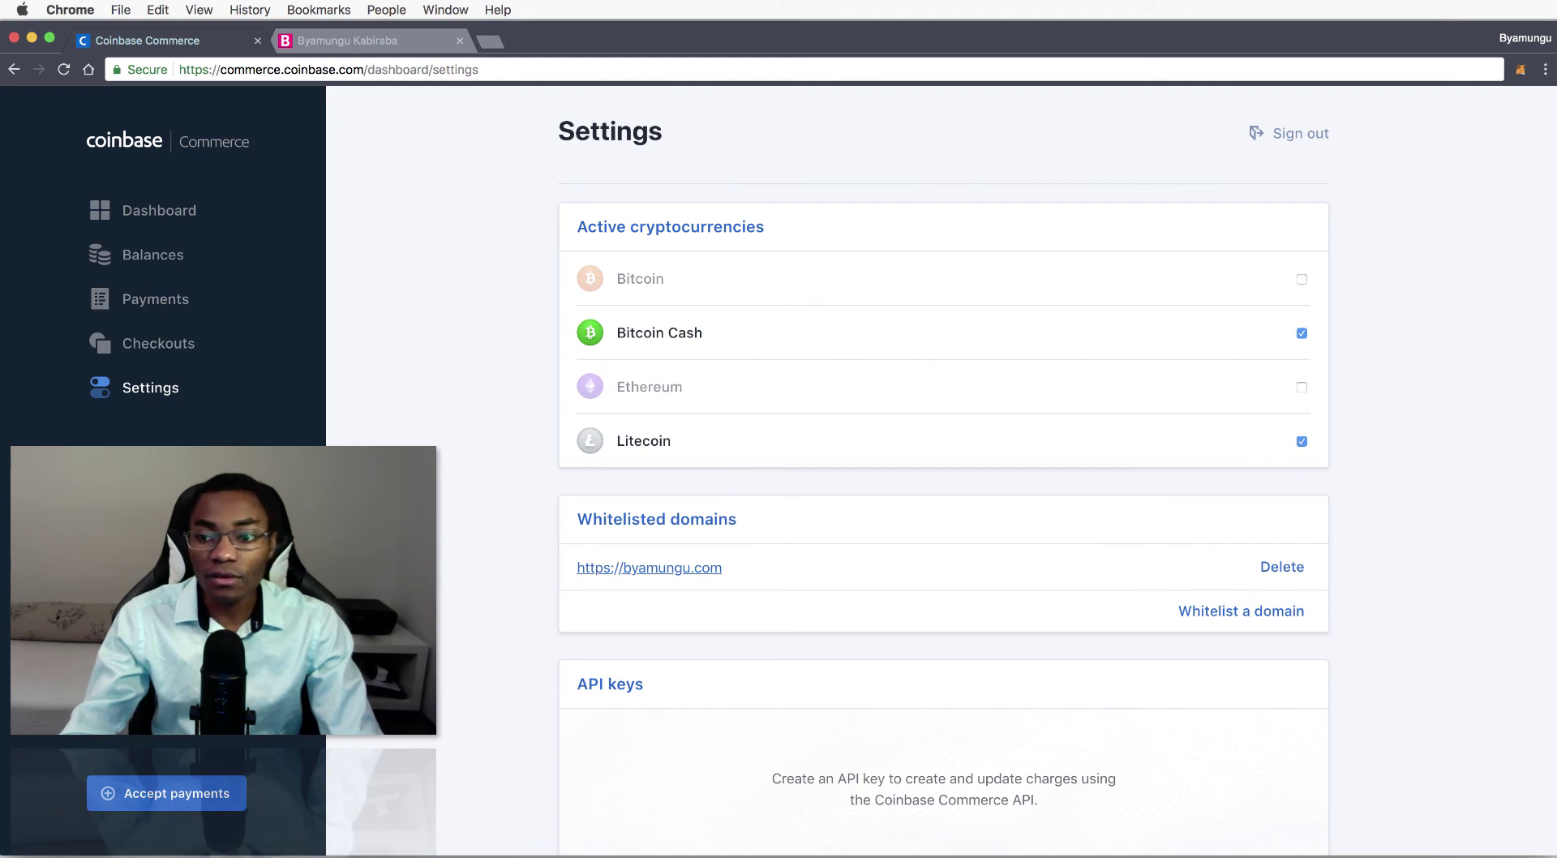
left_click(188, 215)
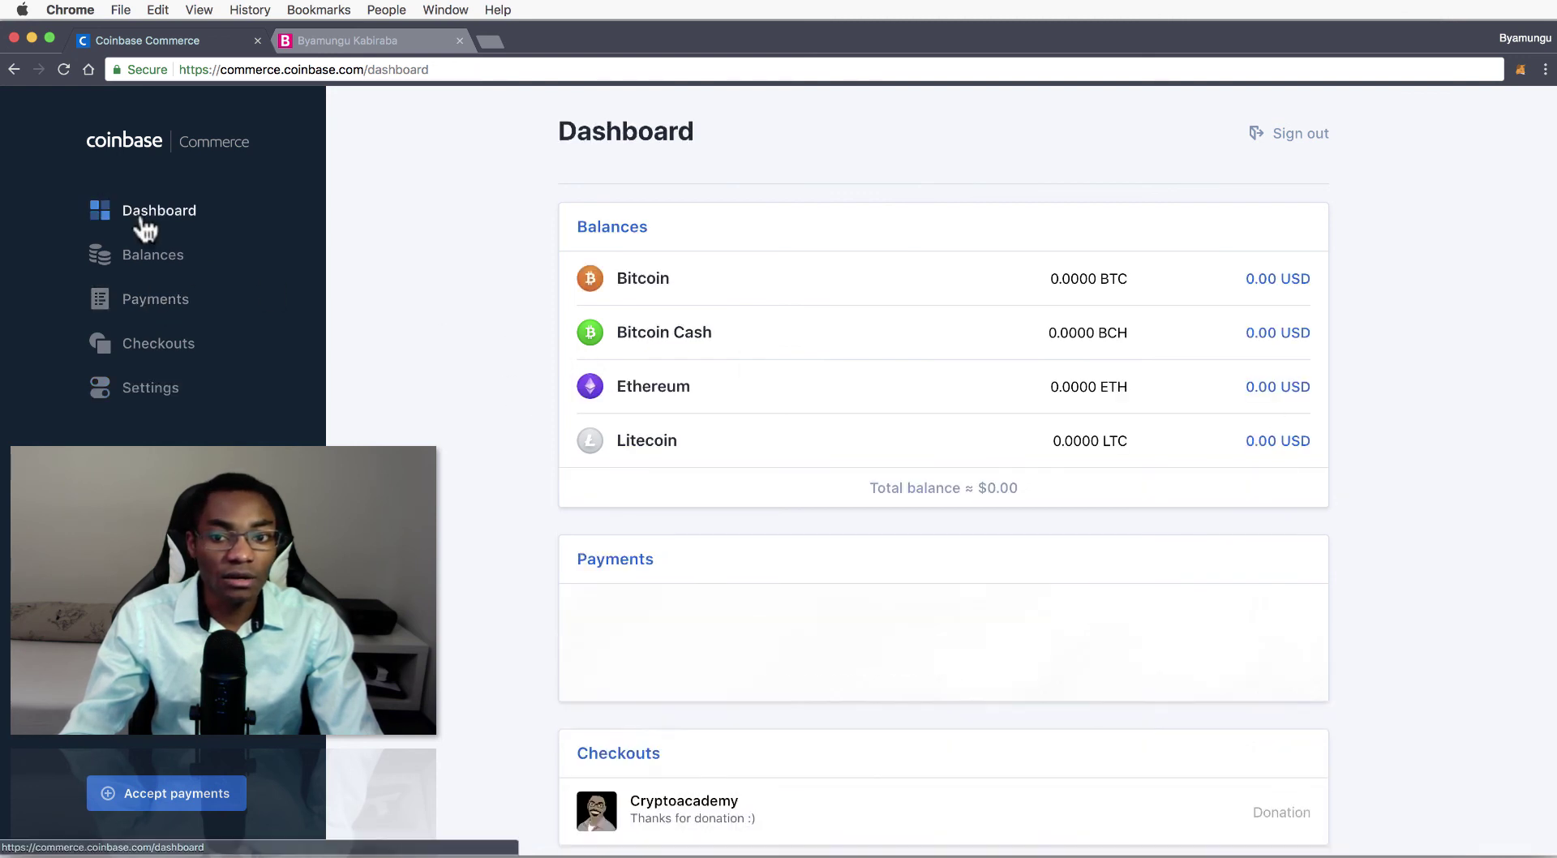
scroll(474, 339, "down", 3)
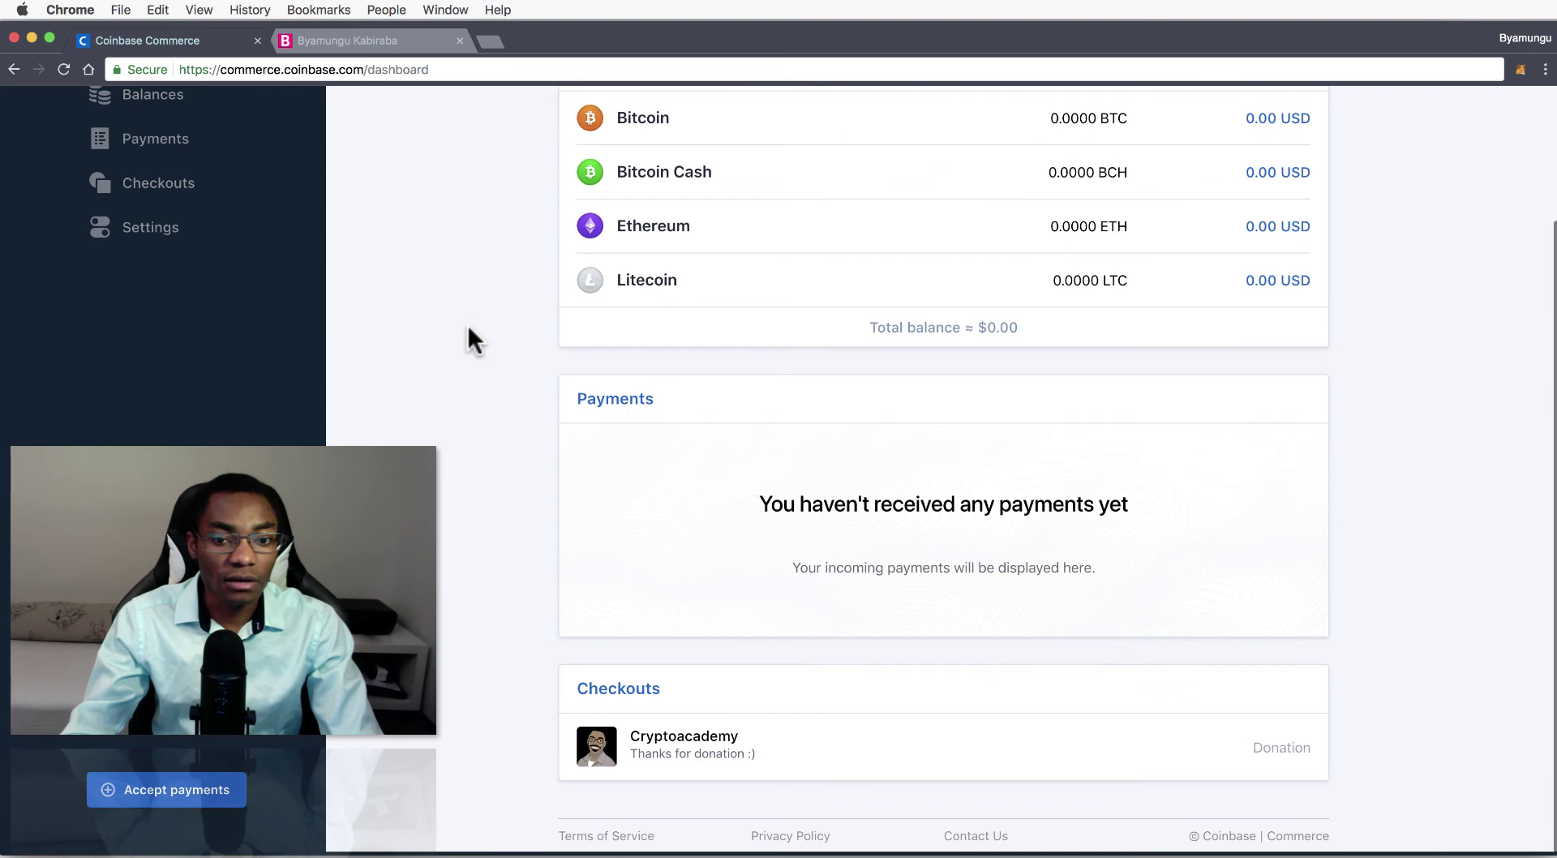
scroll(469, 329, "up", 3)
scroll(469, 333, "down", 3)
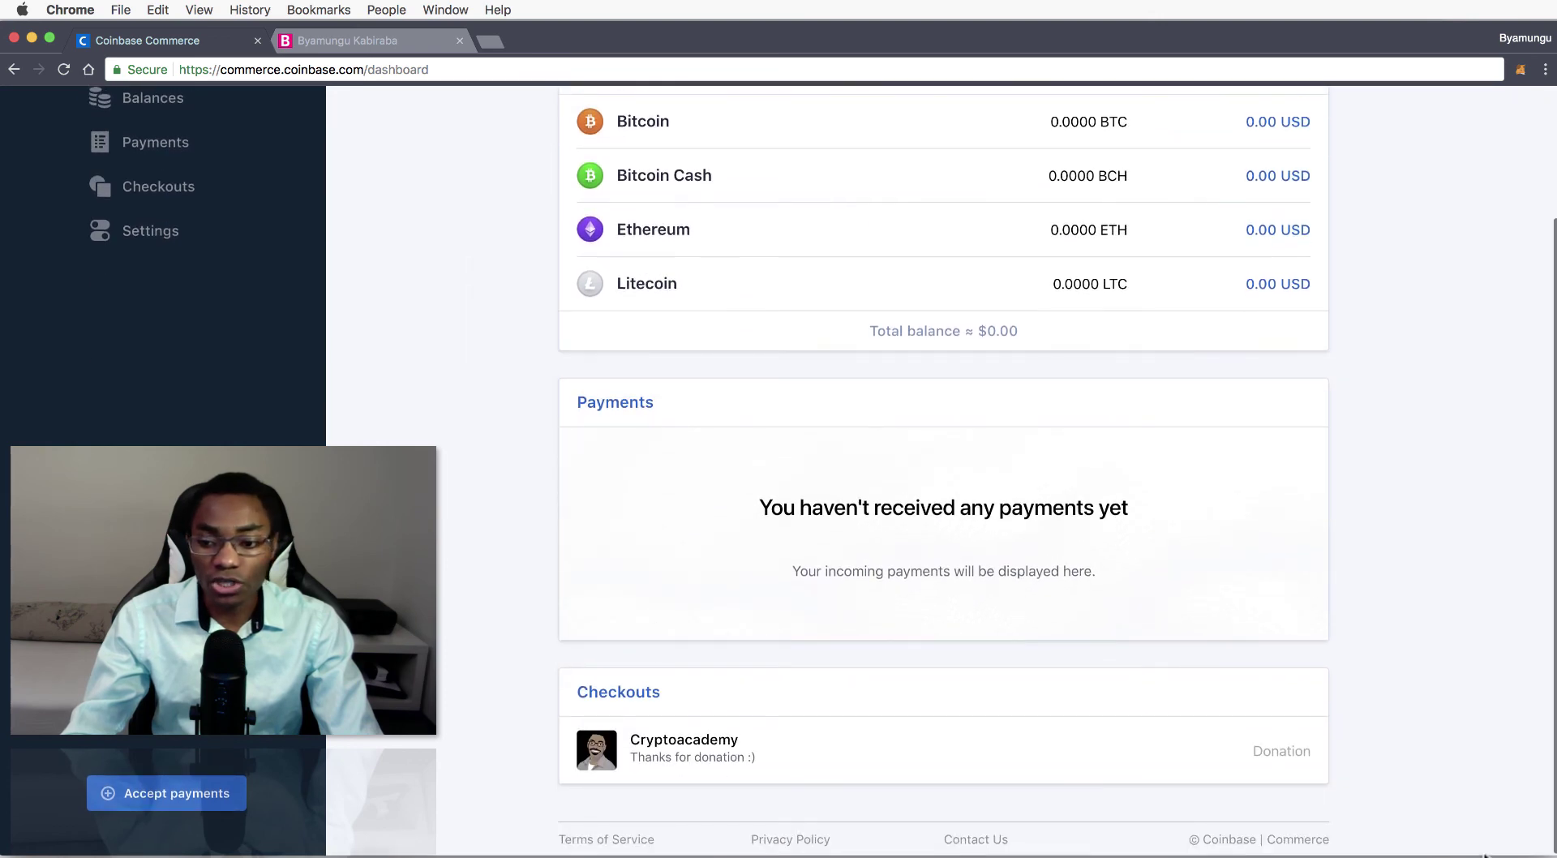
Expand the newest Exodus sent transaction and open it on BlockCypher, showing 0/6 confirmations.
key("super+Tab")
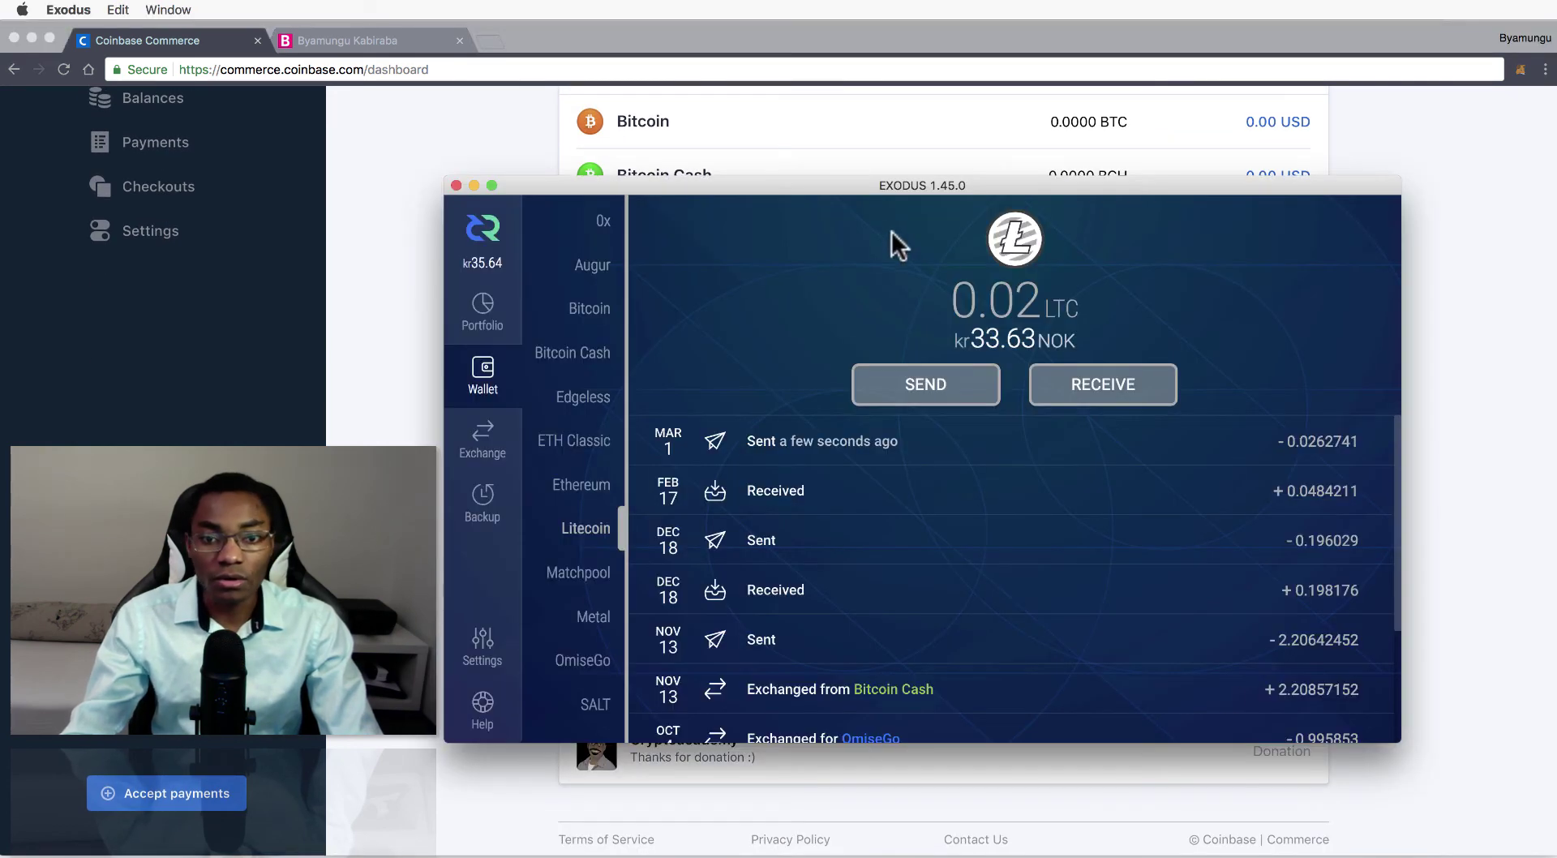
left_click_drag(817, 193, 751, 154)
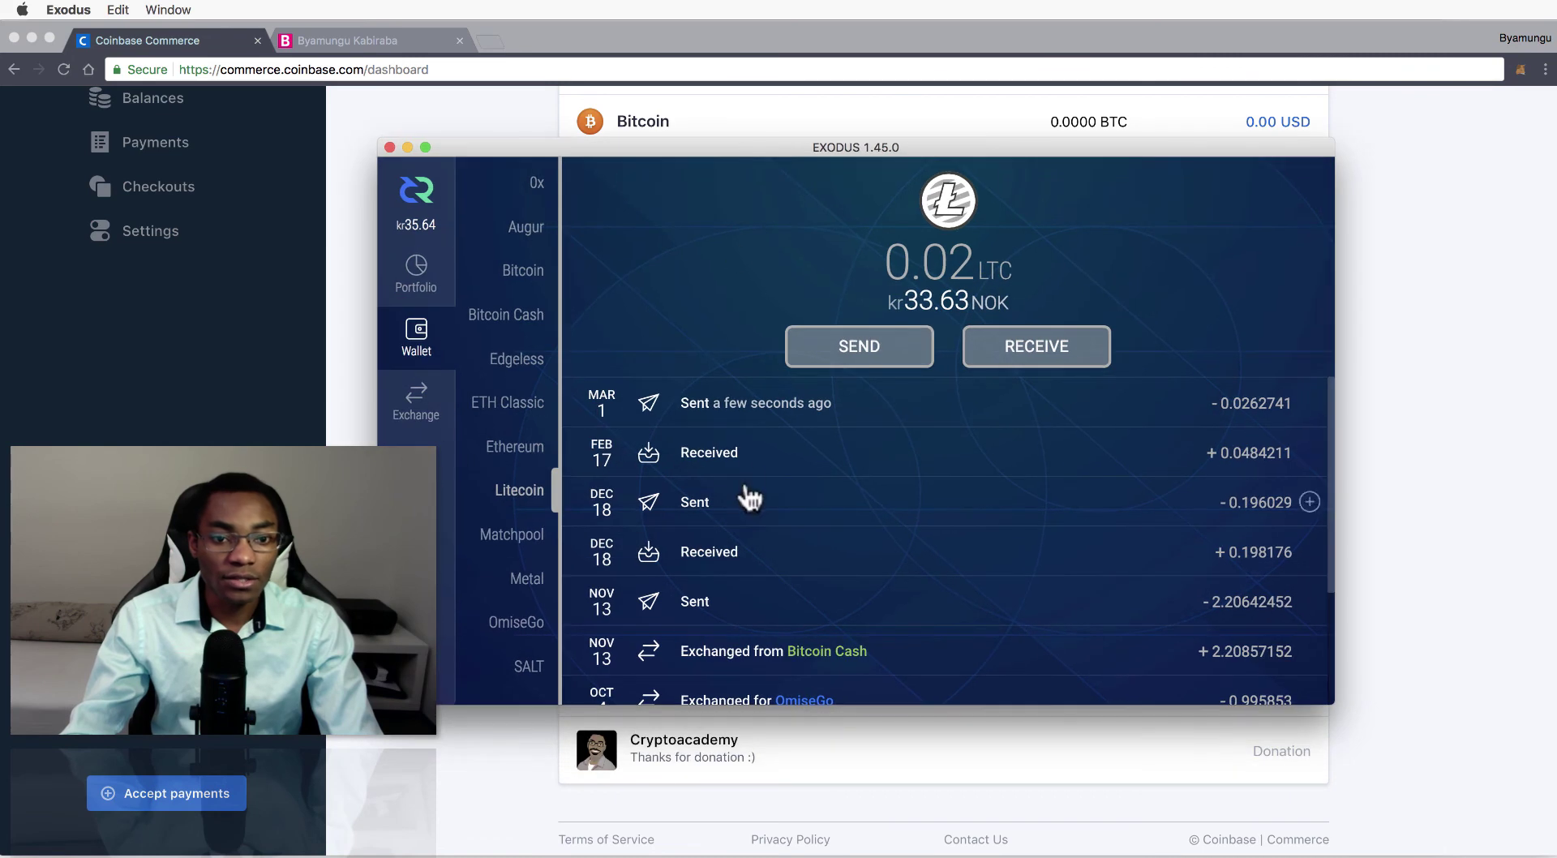
left_click(744, 405)
left_click(882, 464)
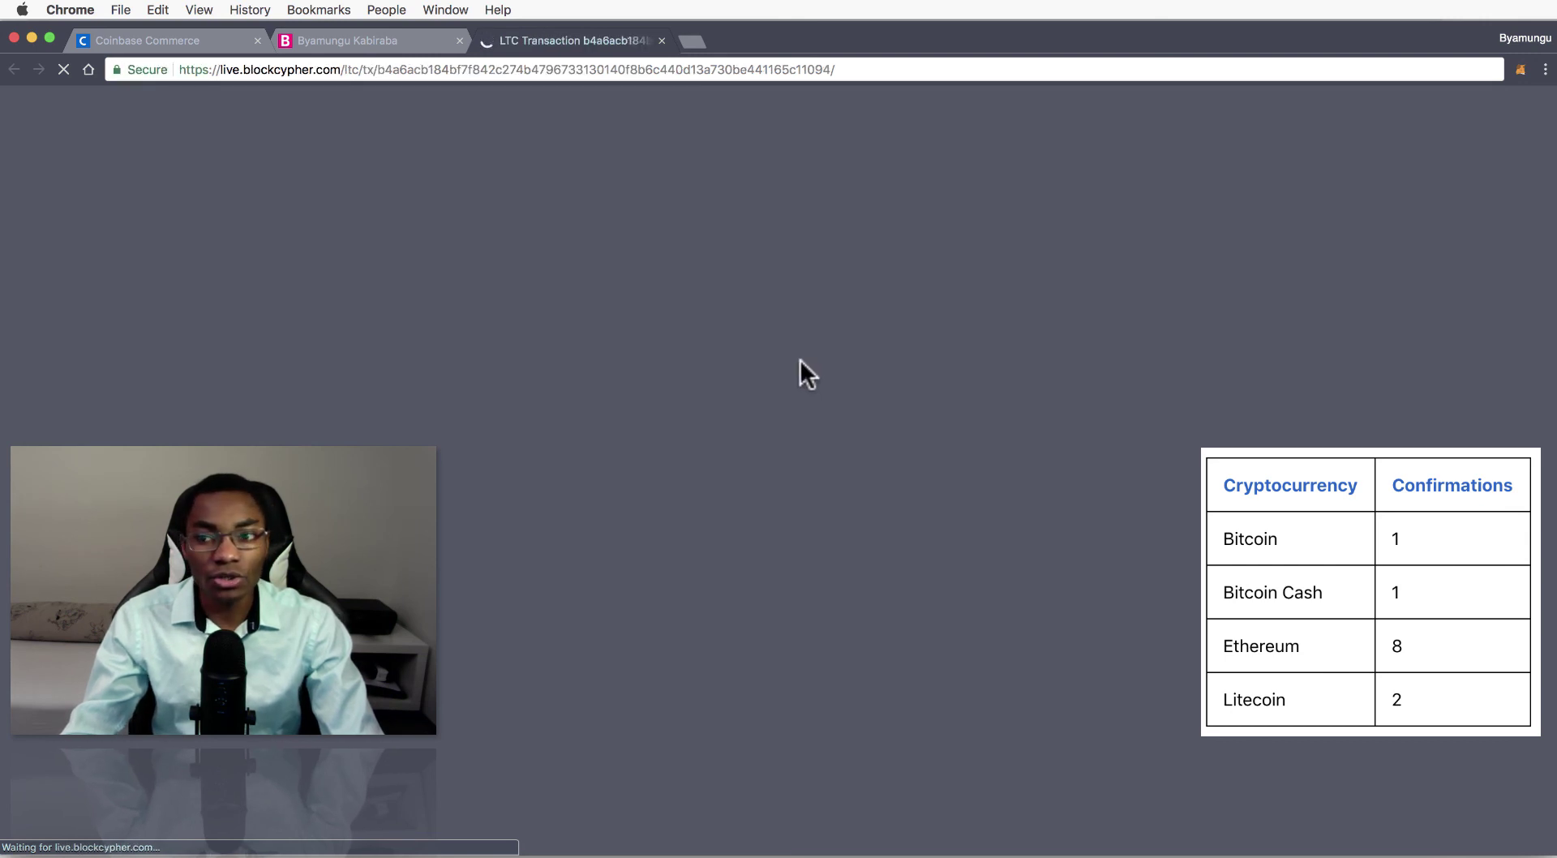
scroll(799, 373, "down", 3)
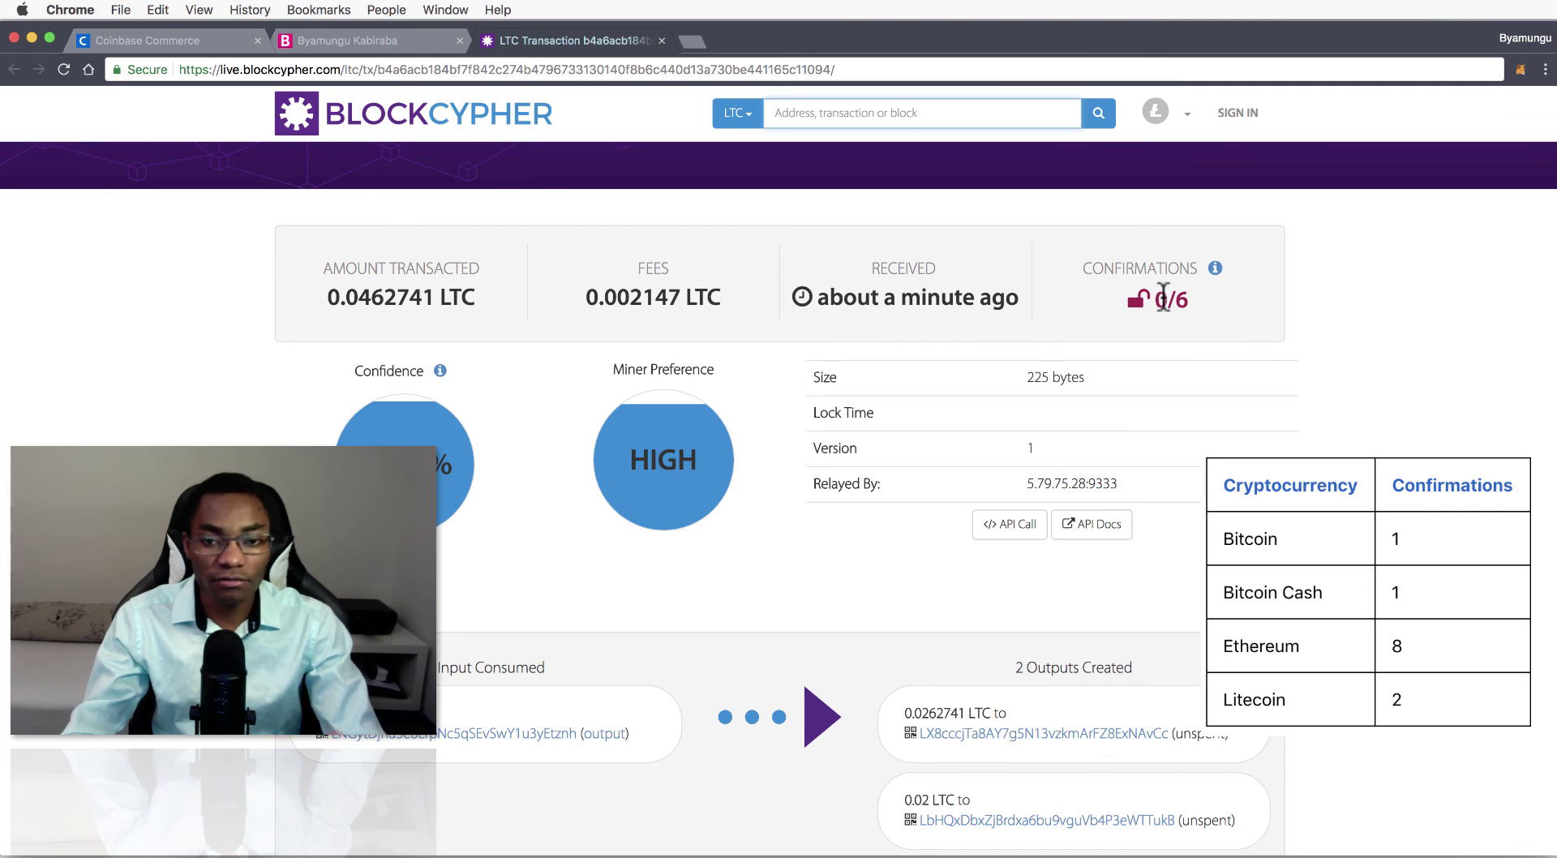
Close the Donation complete overlay on the personal website and return to its contact form.
left_click(381, 41)
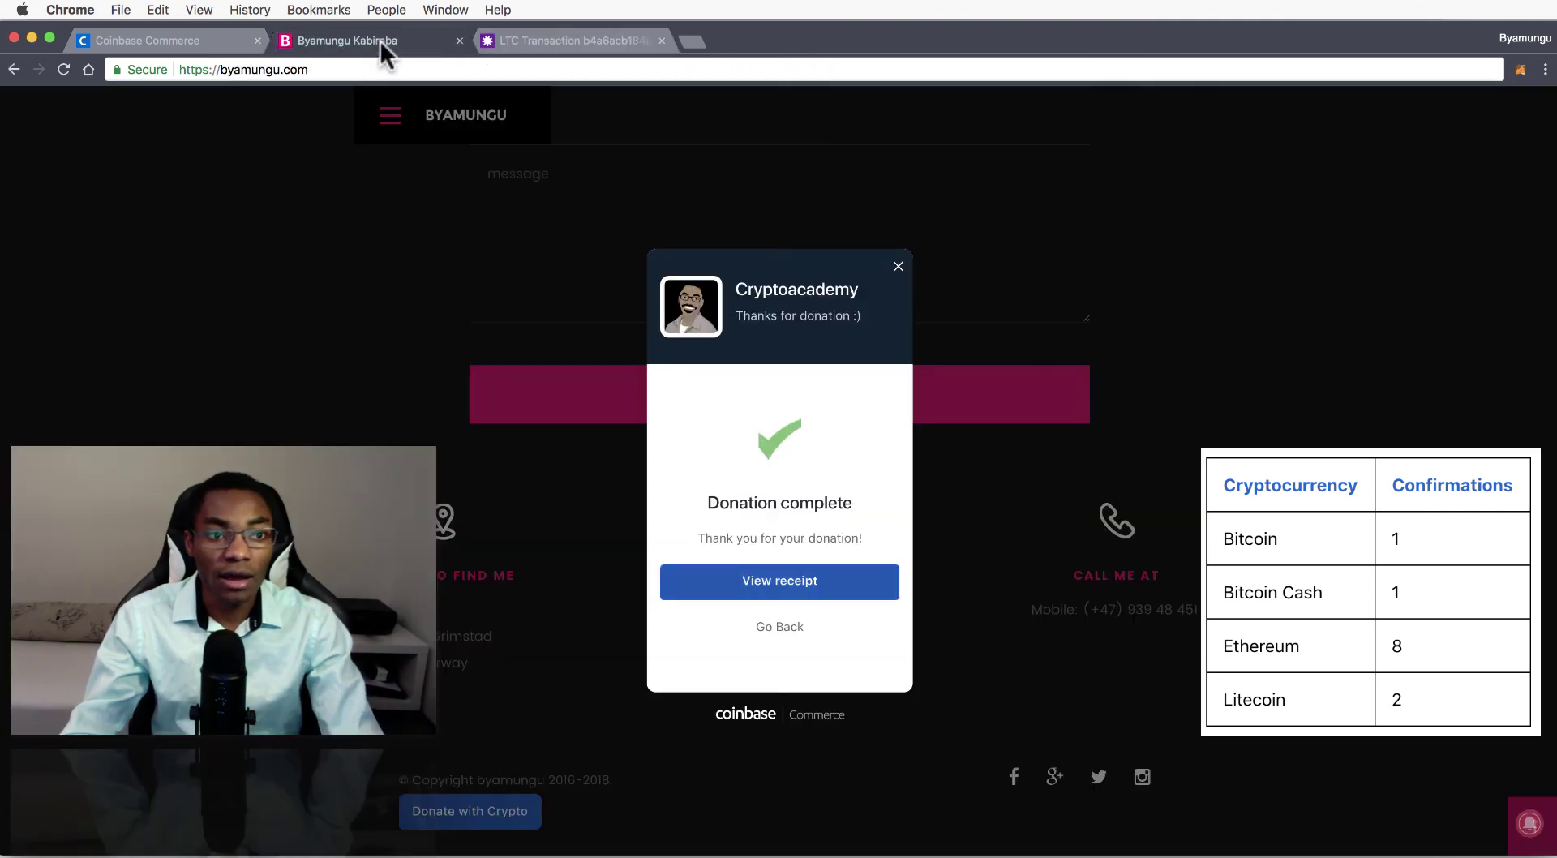
left_click(897, 266)
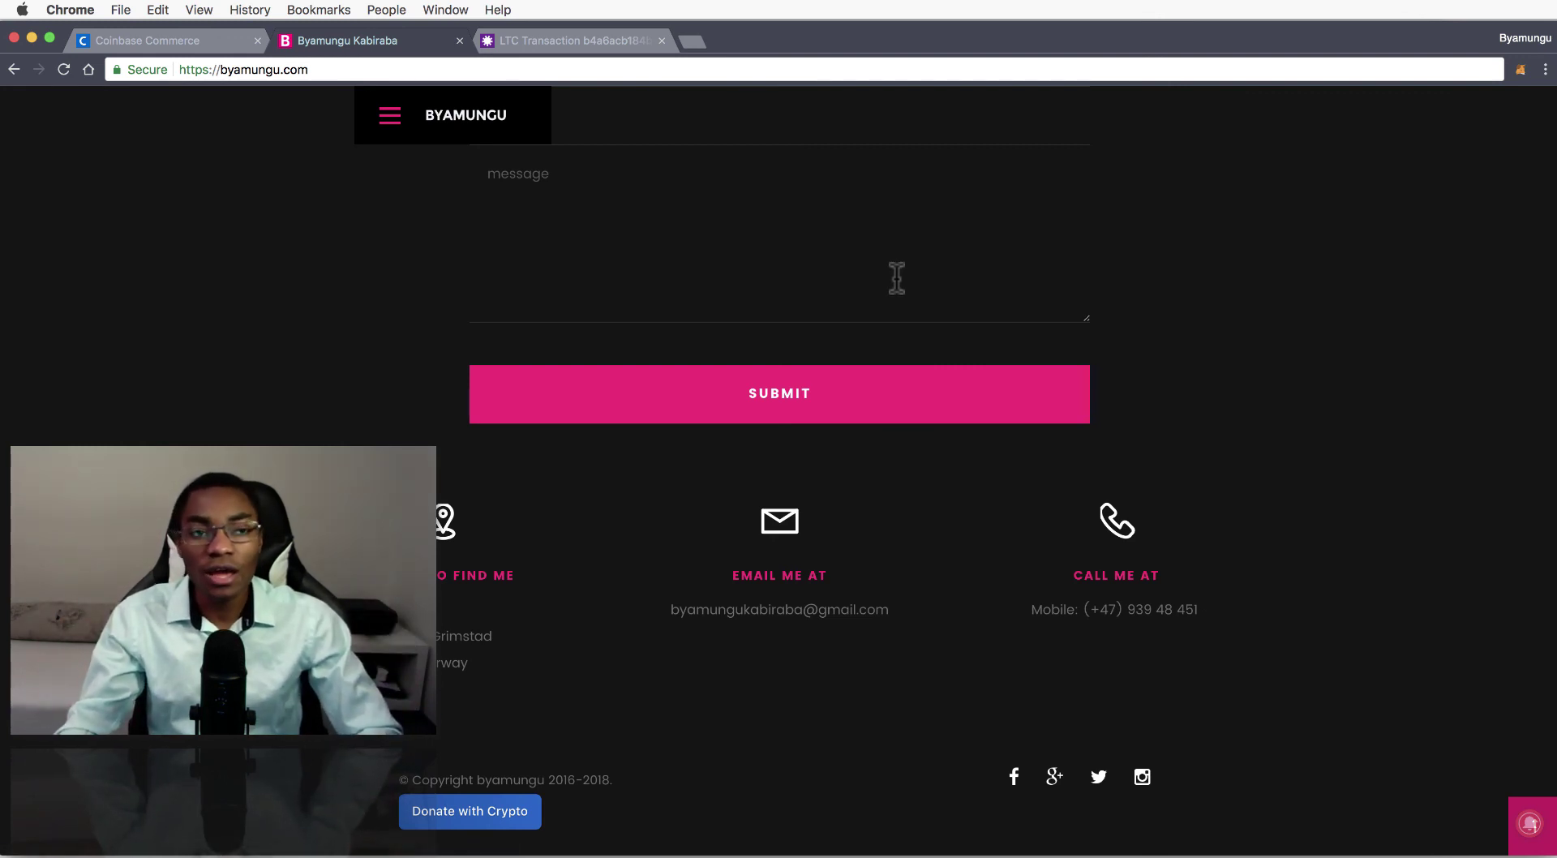
left_click(850, 289)
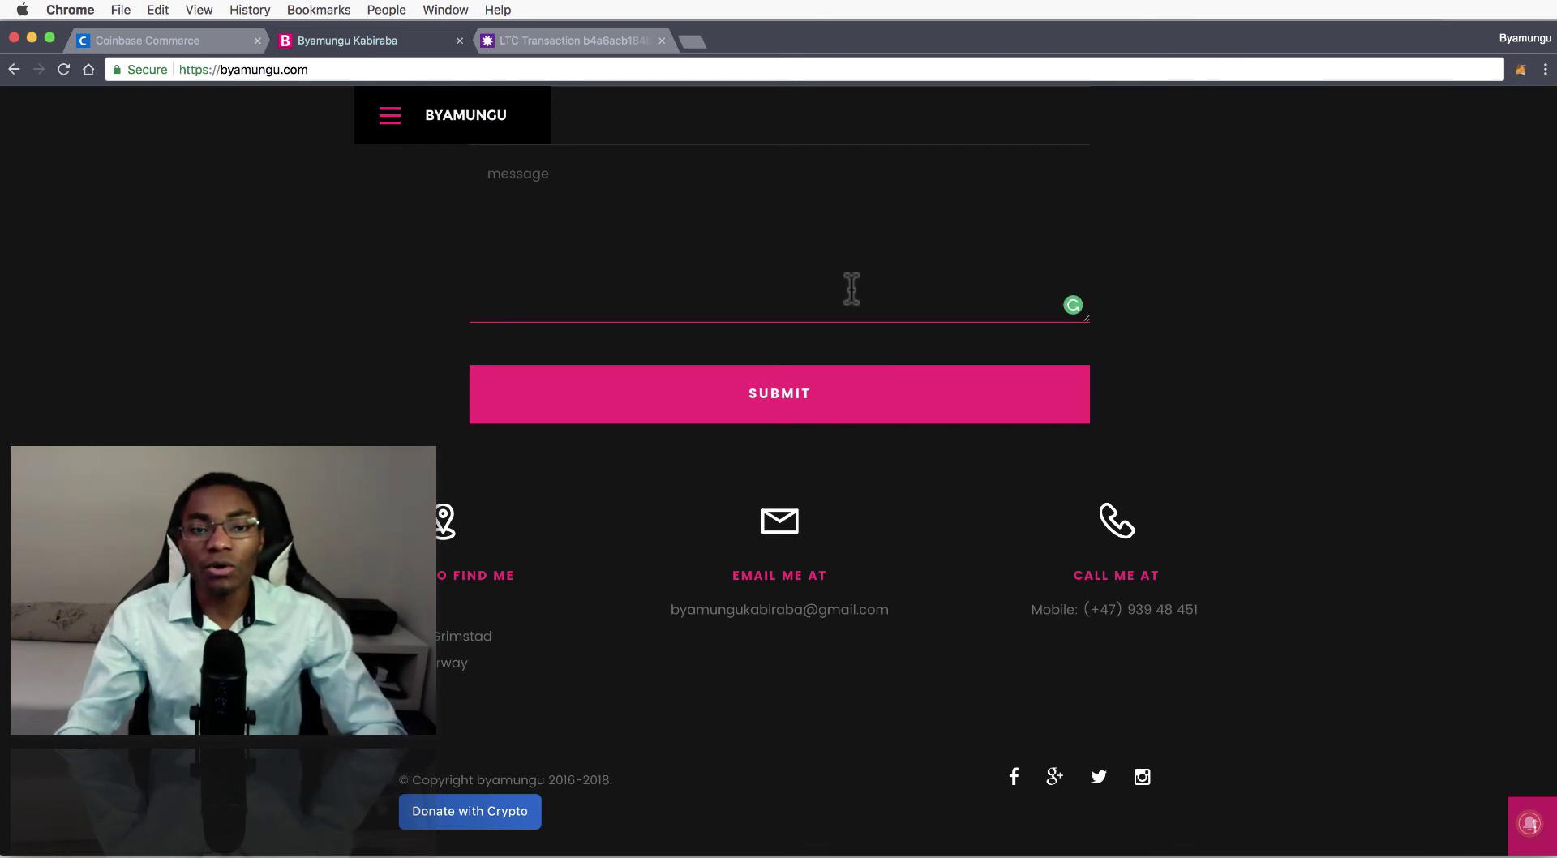
scroll(852, 288, "up", 5)
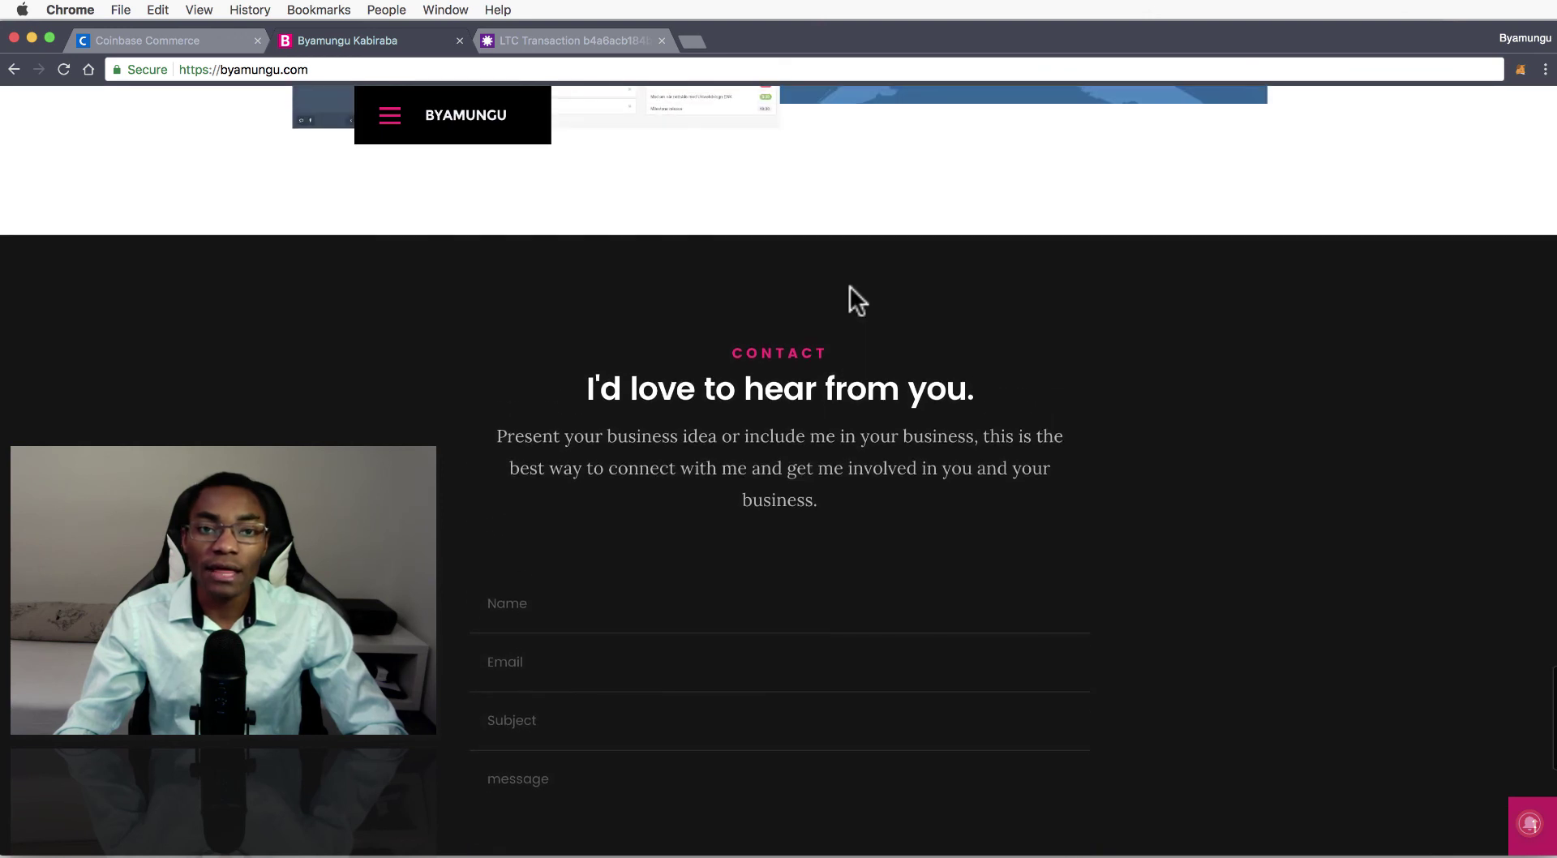